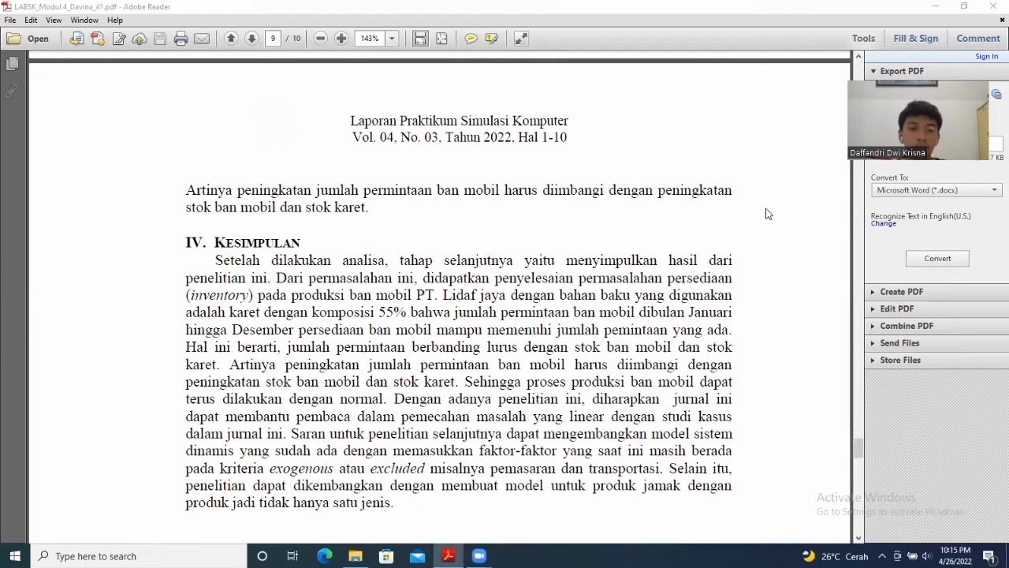
scroll(764, 216, down, 1)
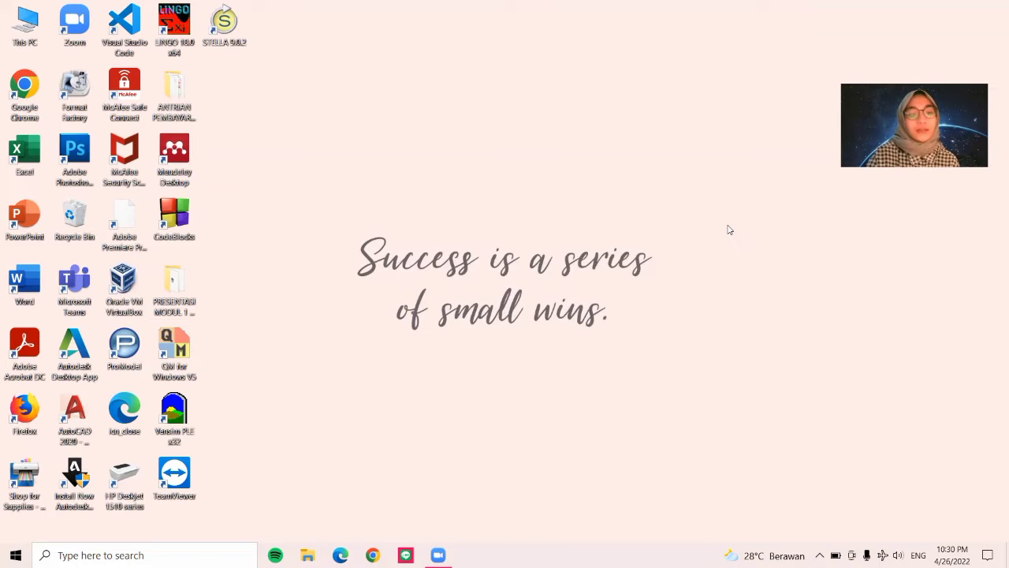
Open STELLA on its Model layer and place three stocks in a vertical column.
double_click(236, 43)
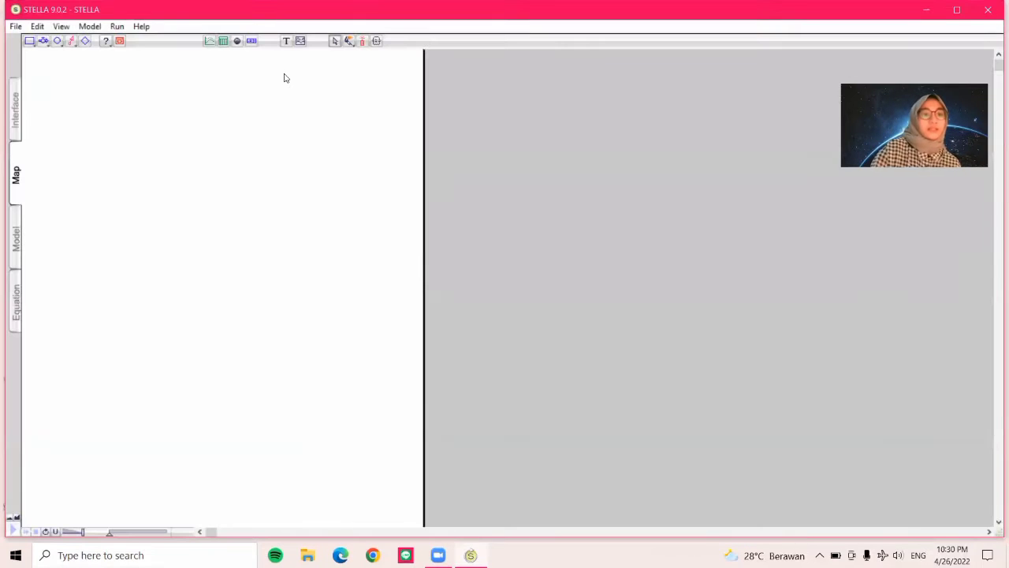
click(19, 259)
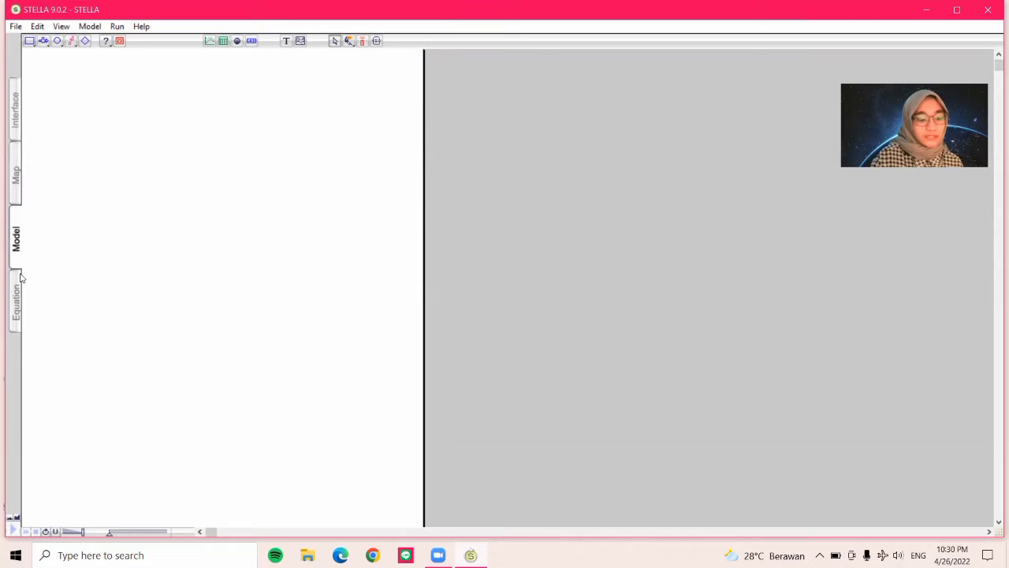
click(30, 41)
click(169, 115)
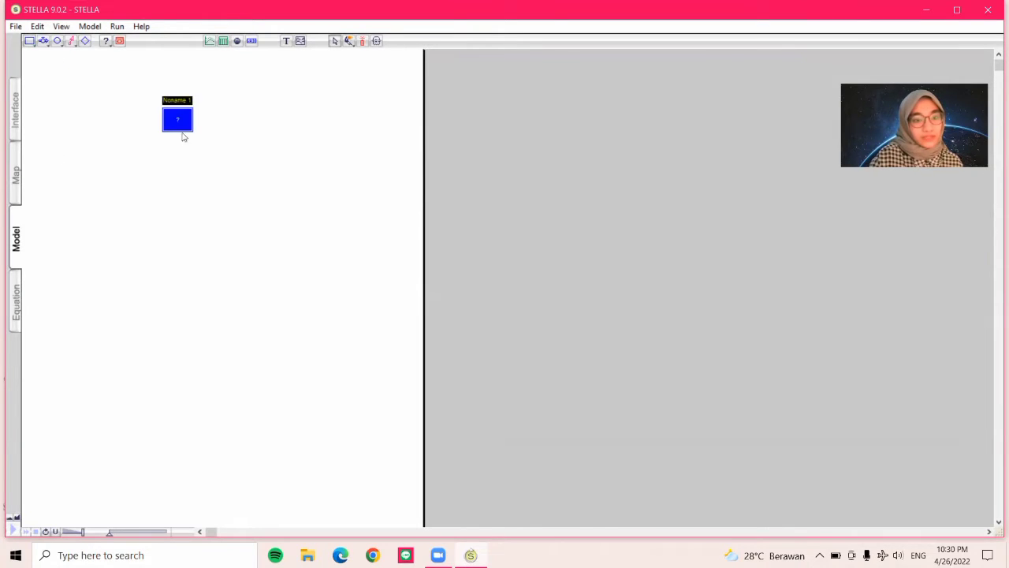
click(32, 42)
click(182, 194)
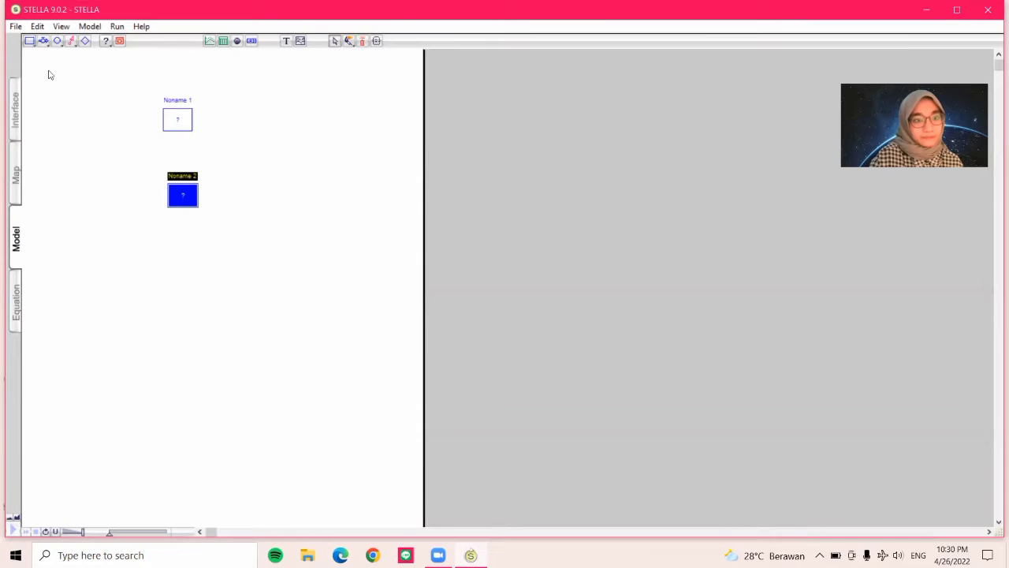
click(32, 42)
click(178, 263)
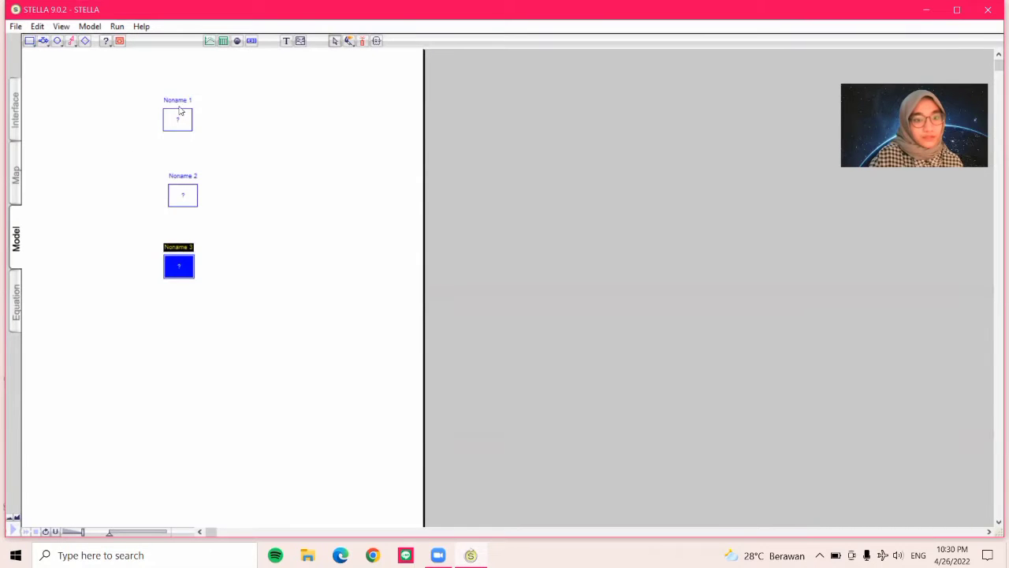
Name the uppermost stock JUMLAH PERMINTAAN.
click(175, 100)
text(Ju)
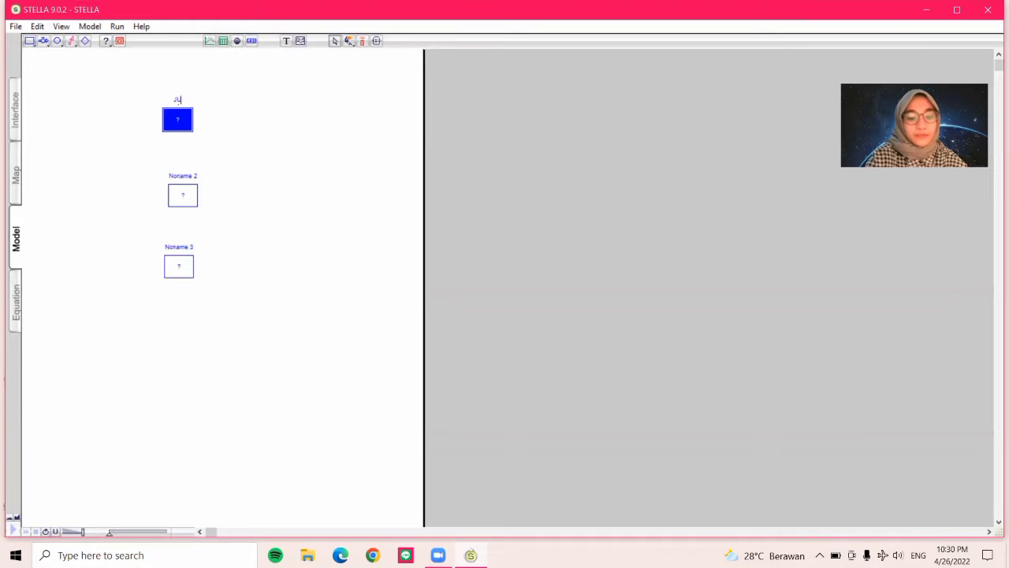
text(MLAH PERMIN)
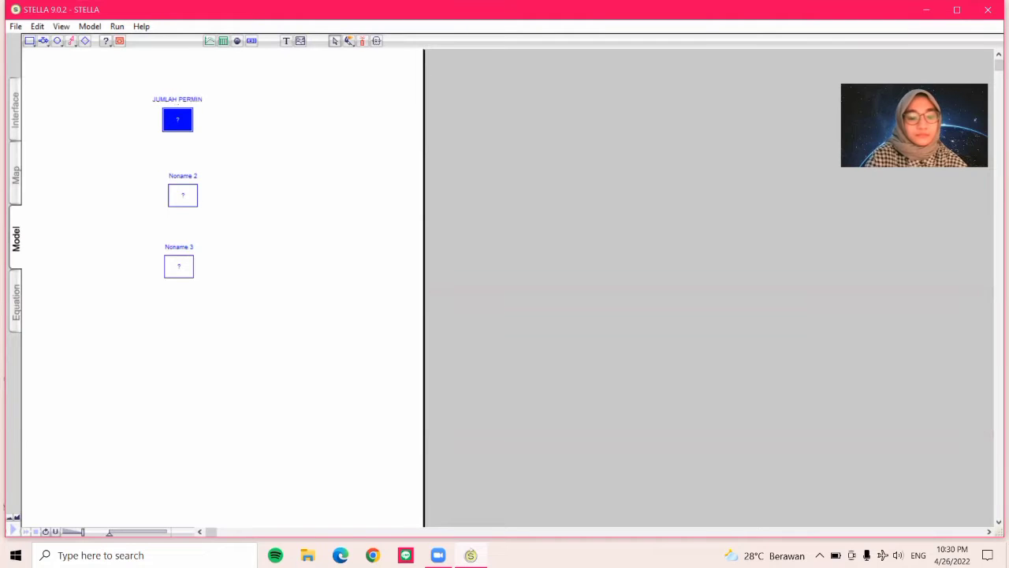
text(TAAN)
Name the middle stock STOK BAN MOBIL.
click(185, 176)
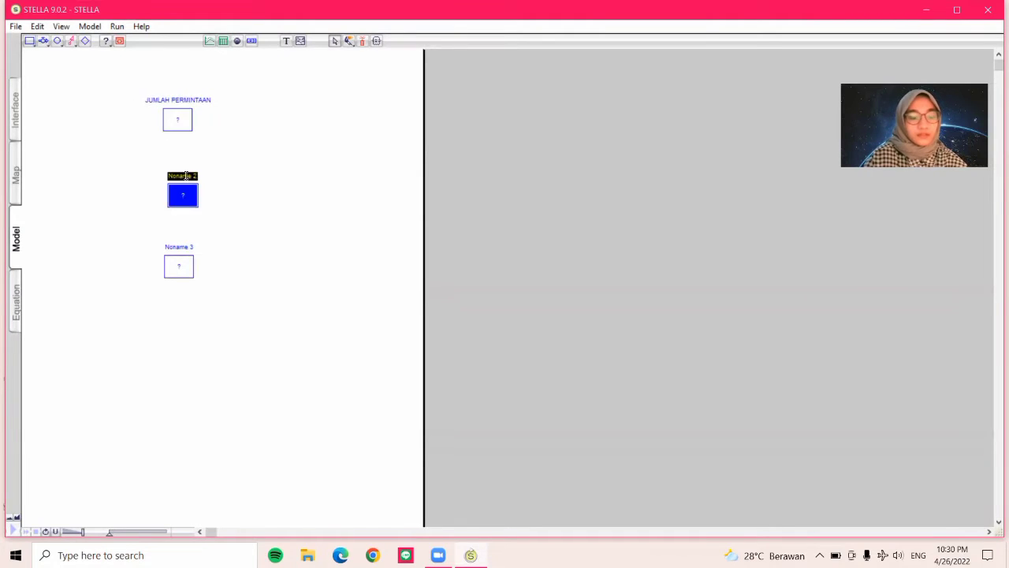
text(STOK)
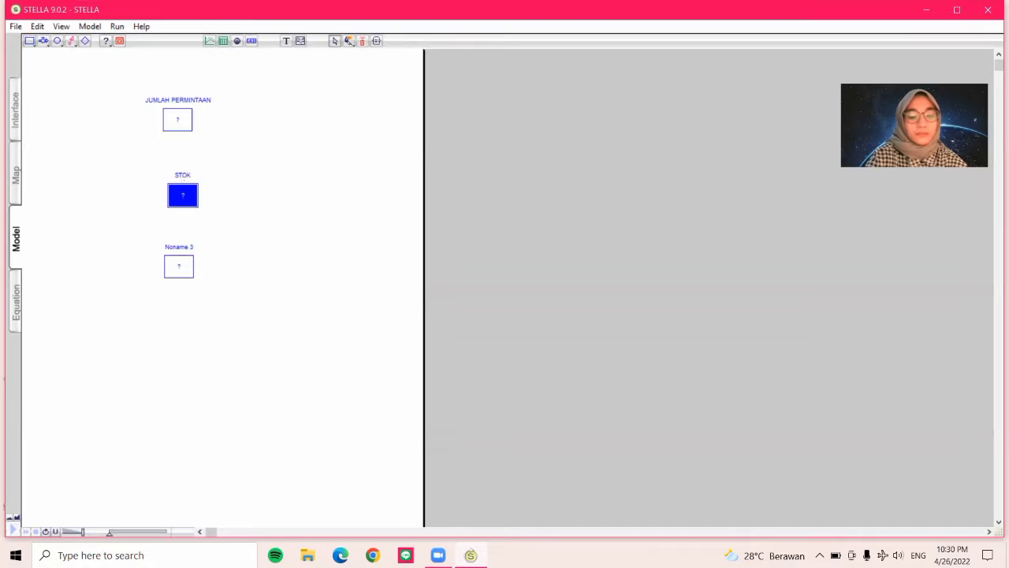
text( BAN MOVIL)
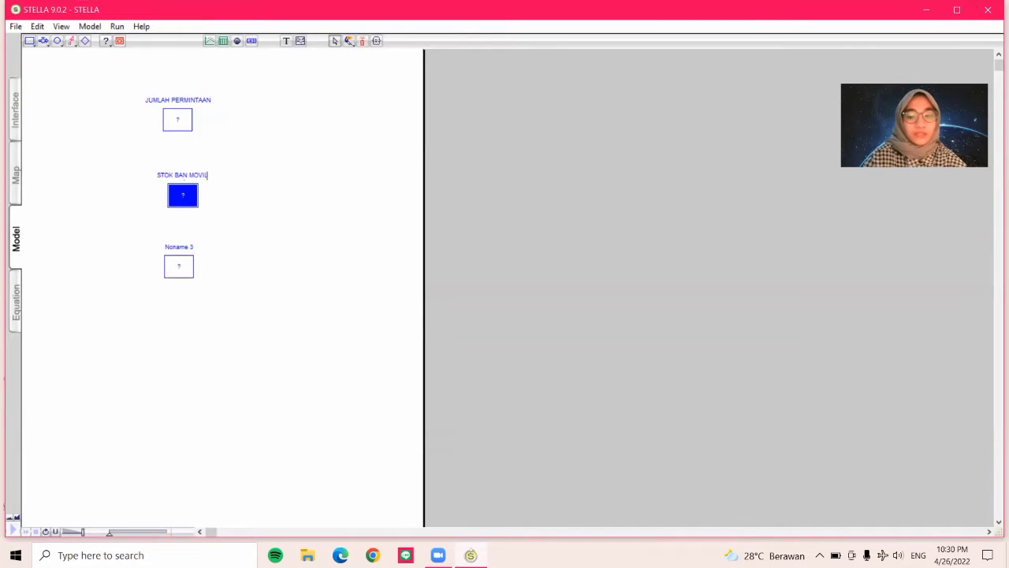
key(BackSpace)
key(BackSpace)
key(BackSpace)
text(BIL)
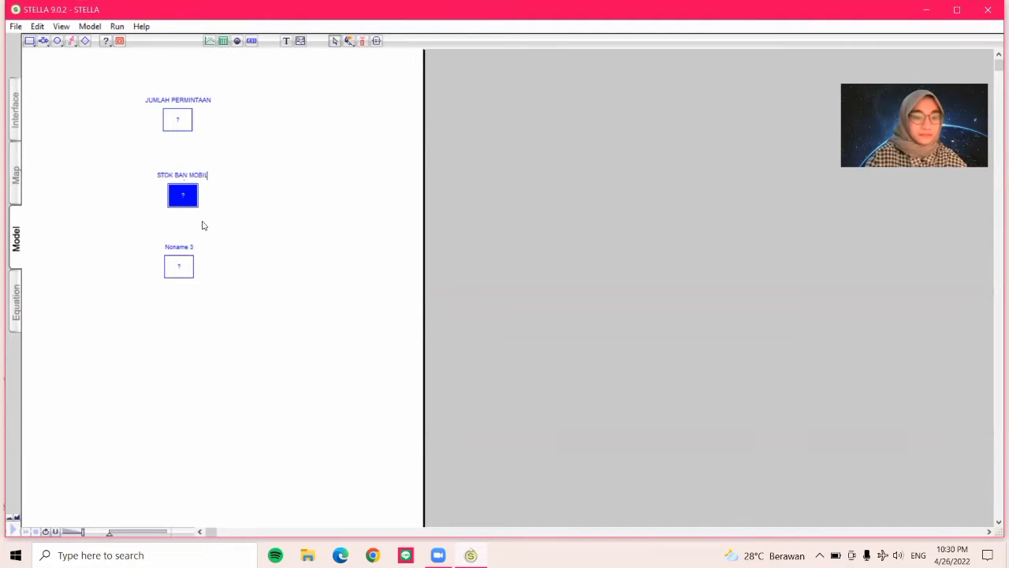
Name the lowest stock STOK KARET.
click(179, 247)
text(STOK)
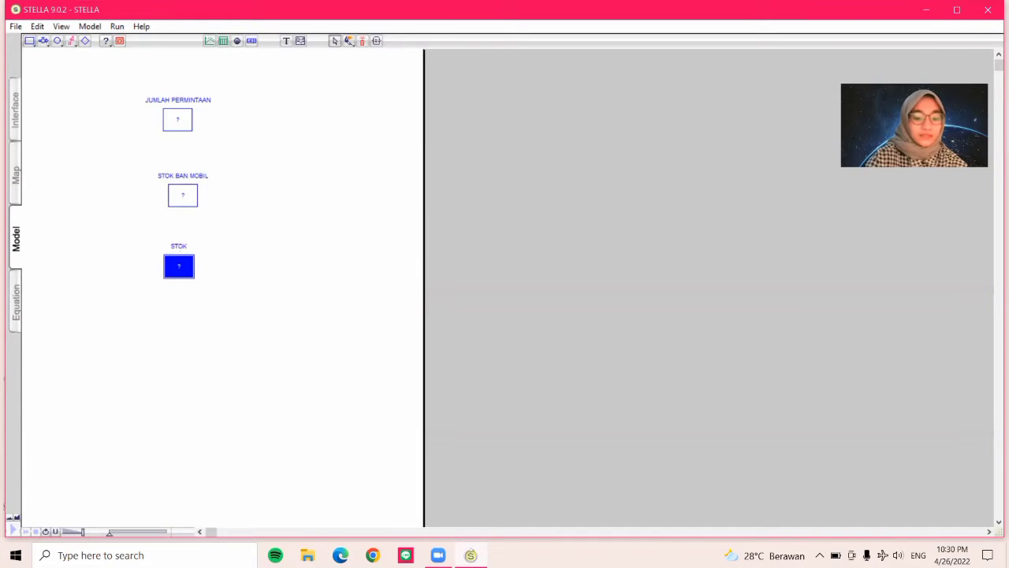
text( KARET)
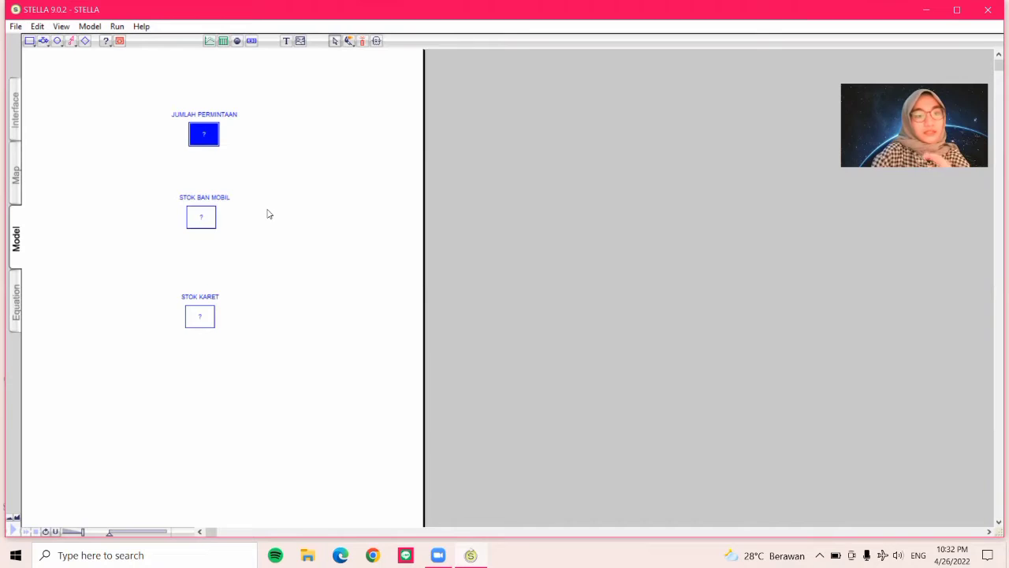
Draw an outflow from each of the JUMLAH PERMINTAAN, STOK BAN MOBIL and STOK KARET stocks to a cloud on its left.
click(93, 100)
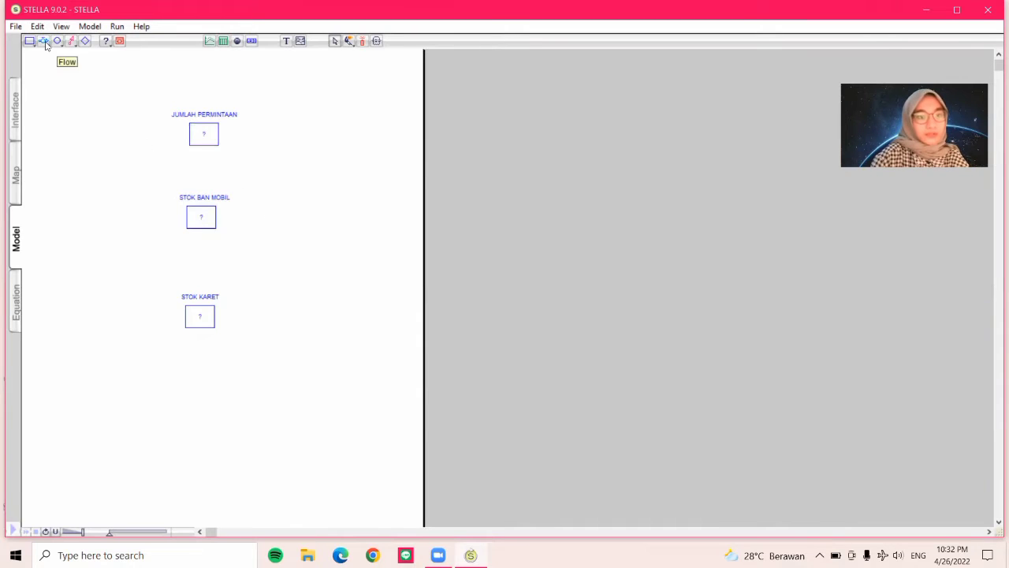
click(45, 44)
drag(191, 134, 113, 135)
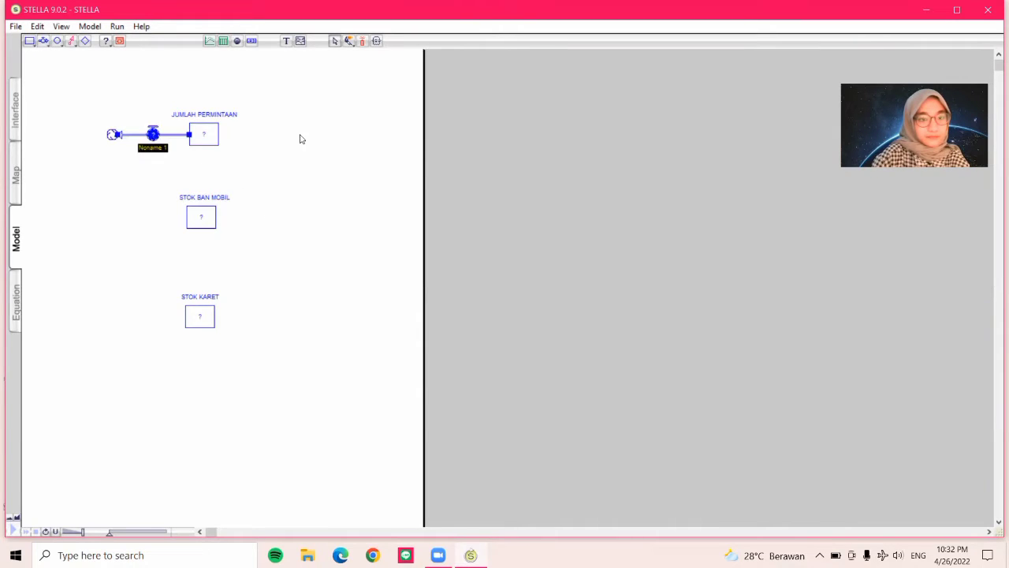
click(43, 41)
drag(195, 218, 101, 223)
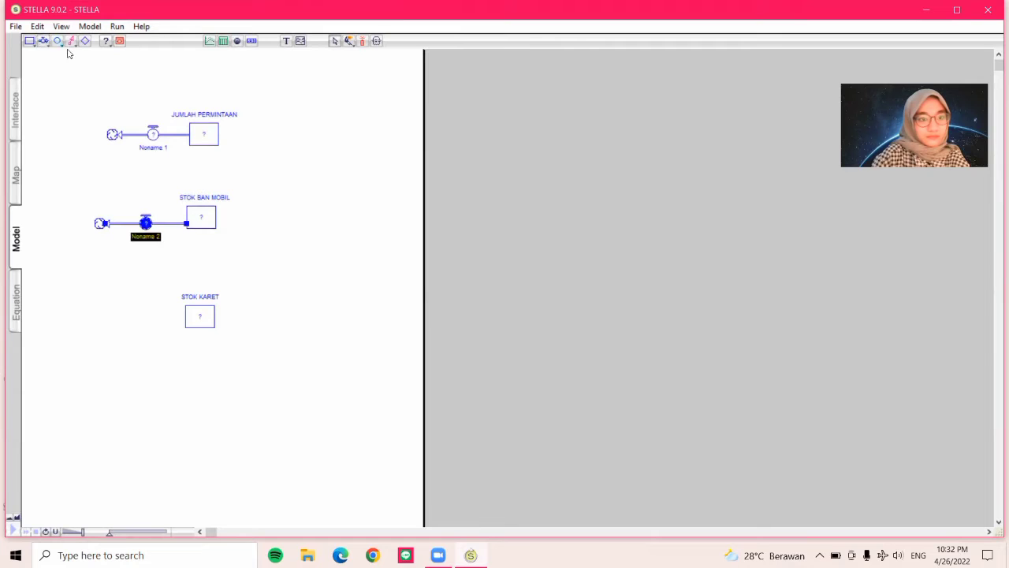
click(43, 41)
drag(189, 318, 100, 319)
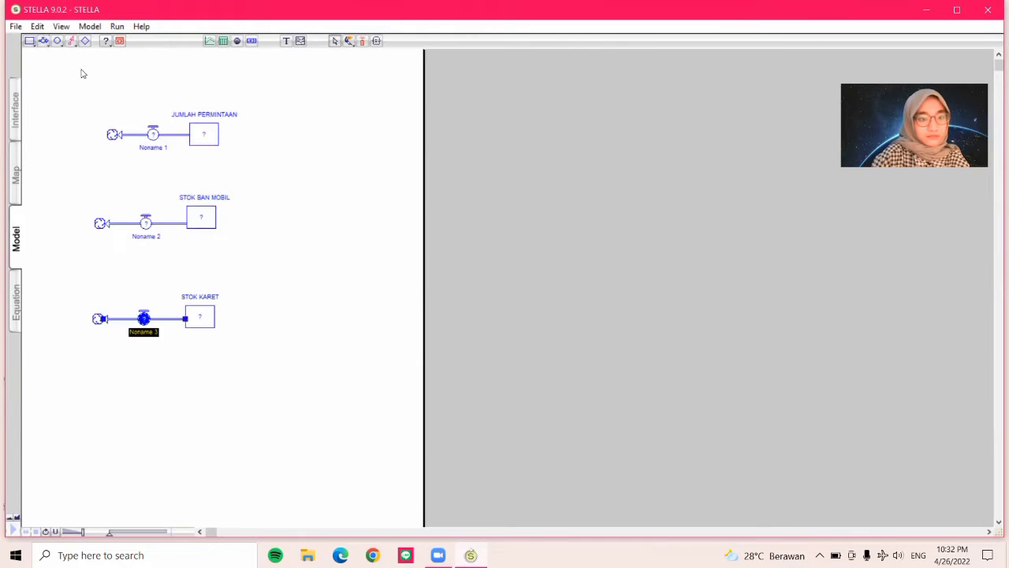
Draw an inflow from a cloud on the right into each of the three stocks.
click(43, 41)
drag(304, 140, 220, 139)
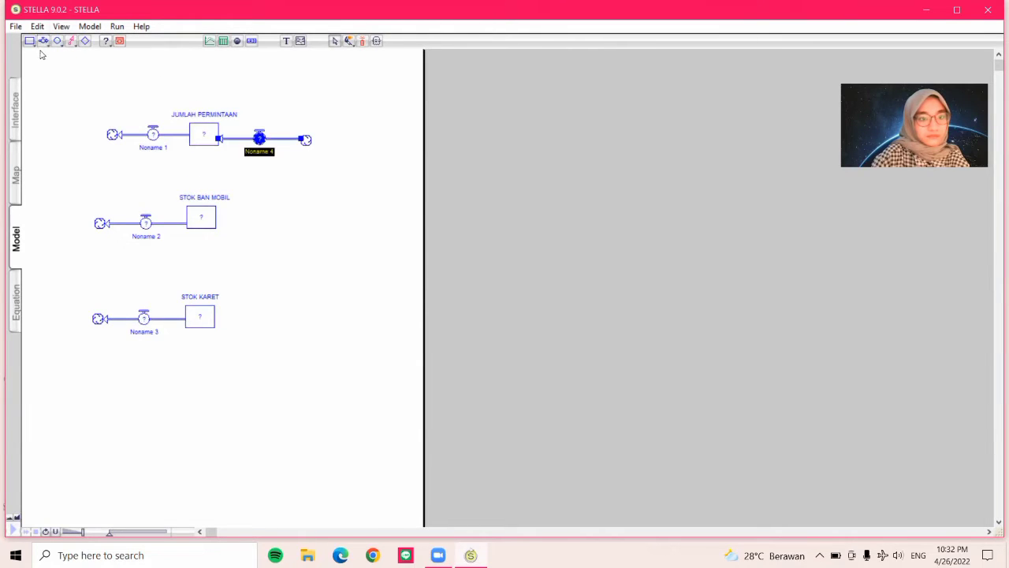
click(43, 41)
drag(313, 223, 215, 223)
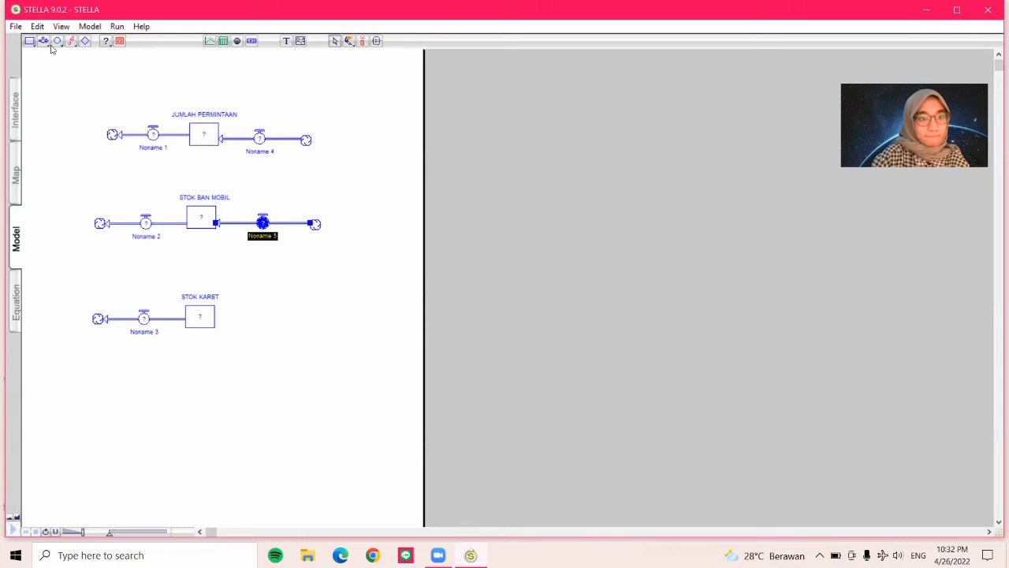
click(44, 41)
drag(331, 324, 265, 317)
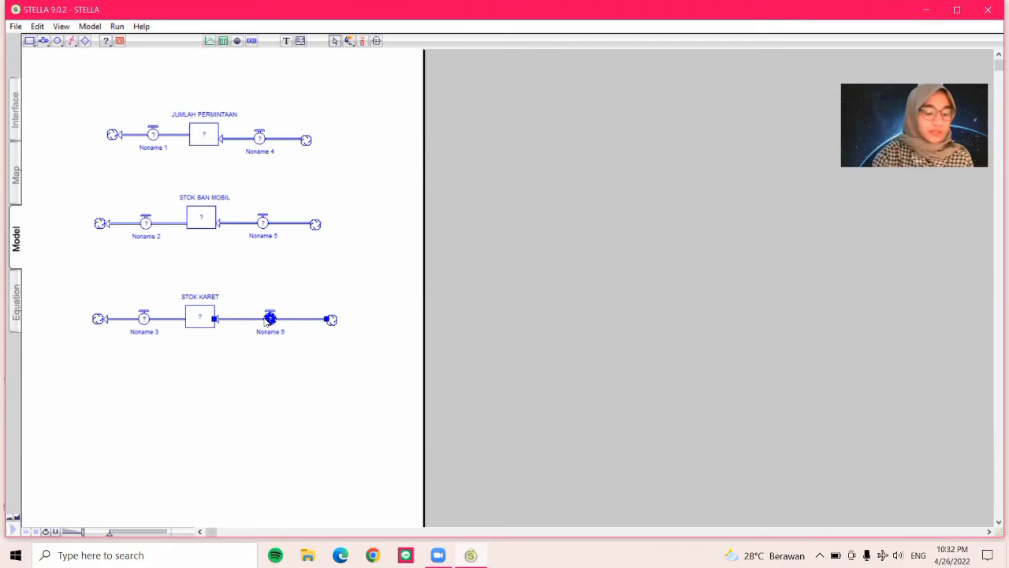
Place five converters: two above the JUMLAH PERMINTAAN flows, one above the STOK BAN MOBIL inflow, and two below the STOK KARET flows.
click(57, 41)
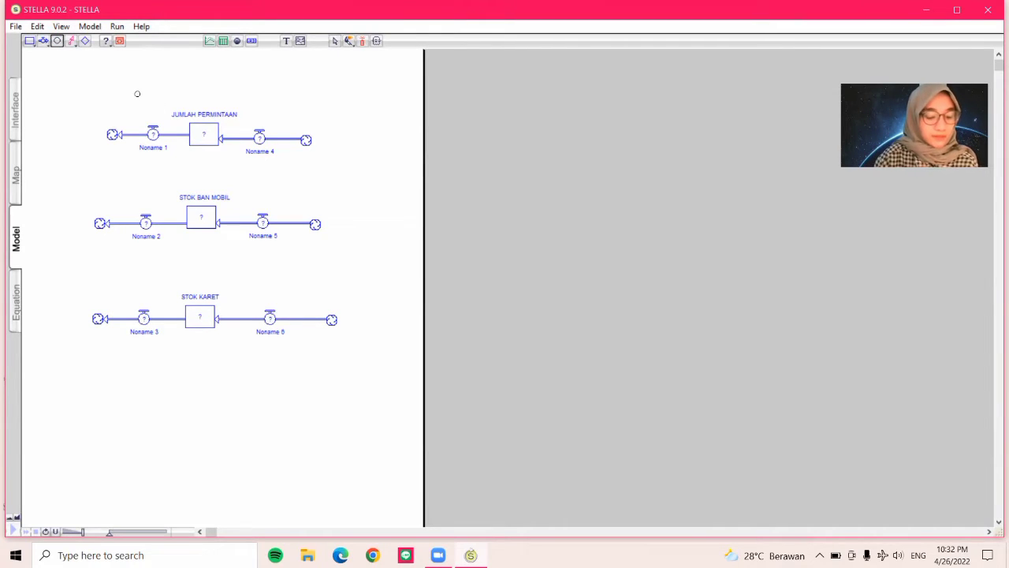
click(132, 81)
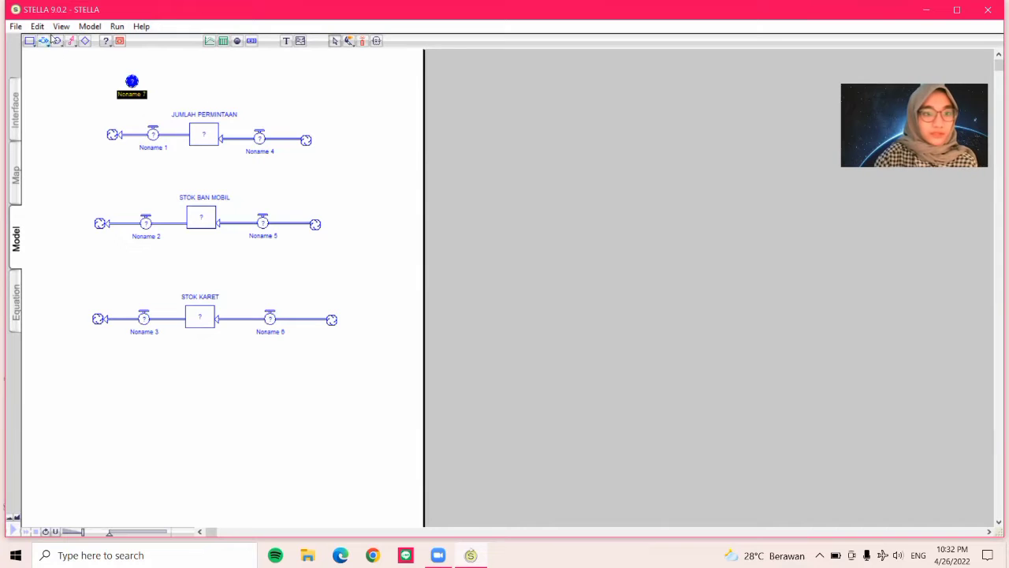
click(194, 63)
click(278, 94)
click(57, 41)
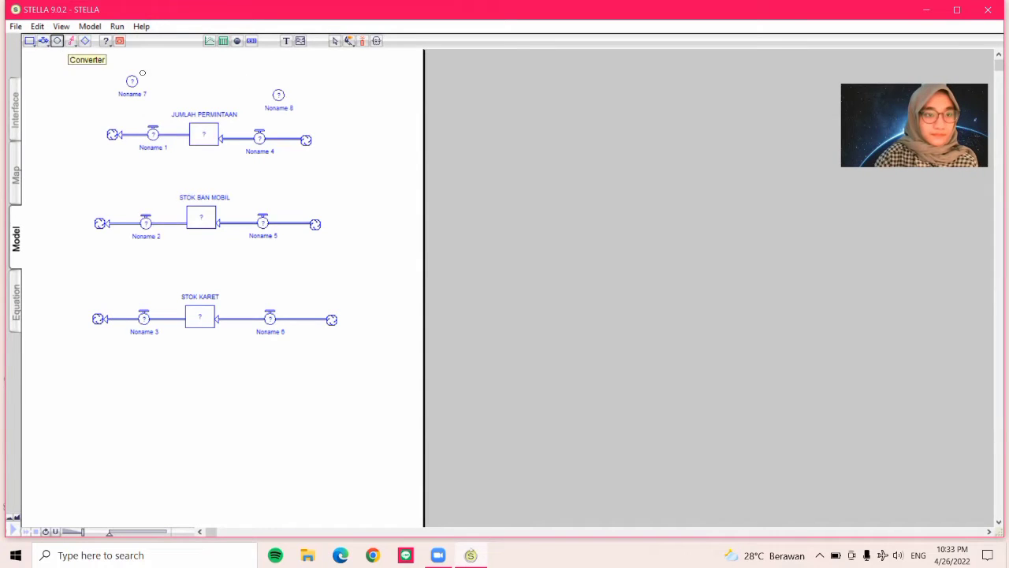
click(274, 185)
click(57, 41)
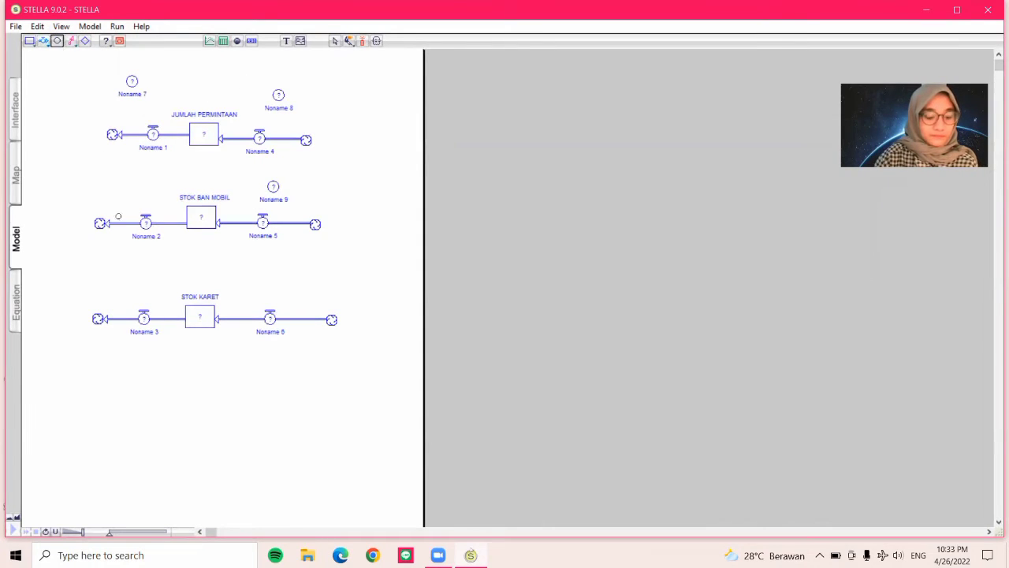
click(114, 367)
click(56, 41)
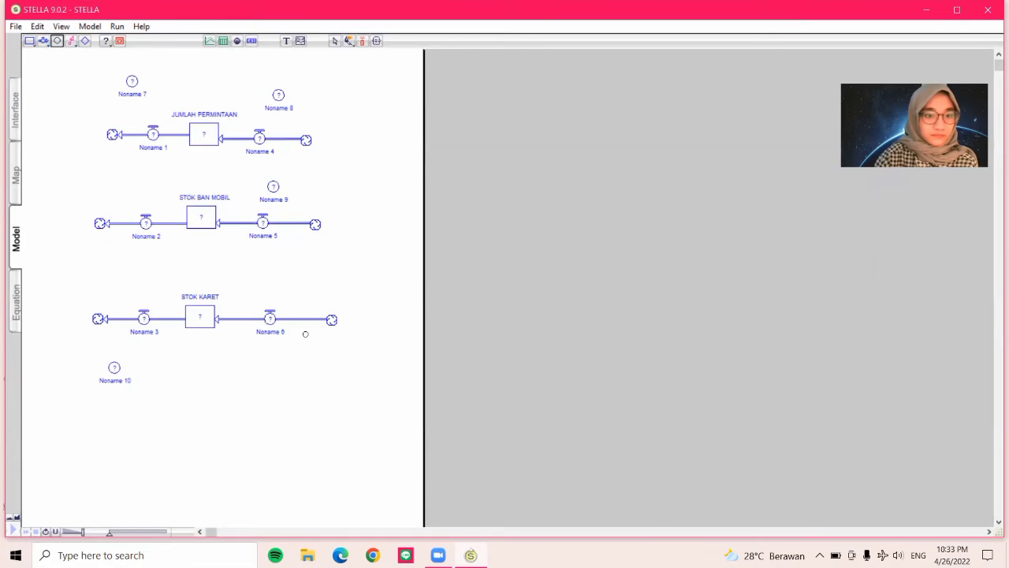
click(282, 368)
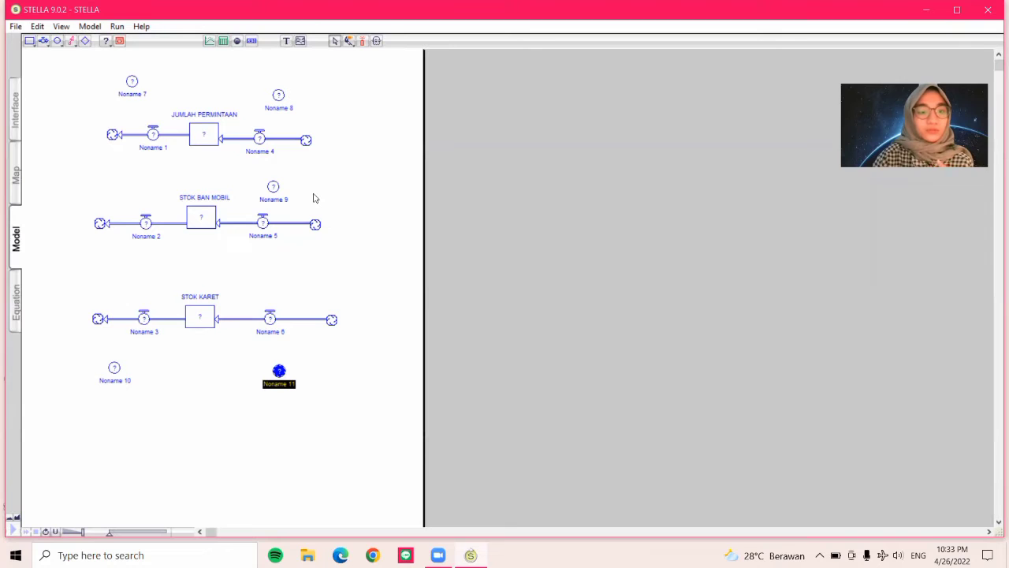
Name the JUMLAH PERMINTAAN stock's outflow PENURUNAN DAYA BELI and its inflow PENINGKATAN PEMAKAIAN.
click(142, 147)
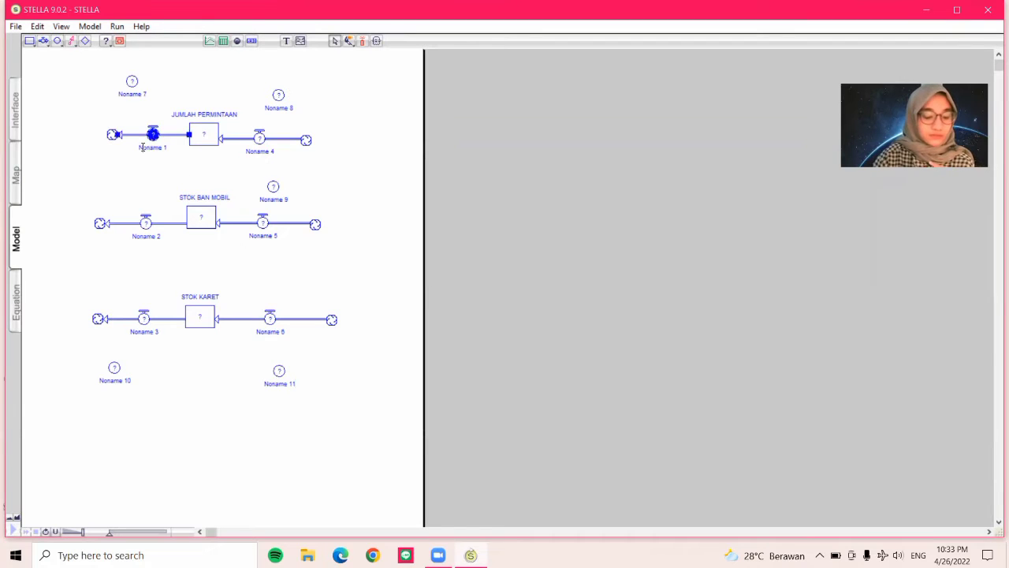
click(143, 147)
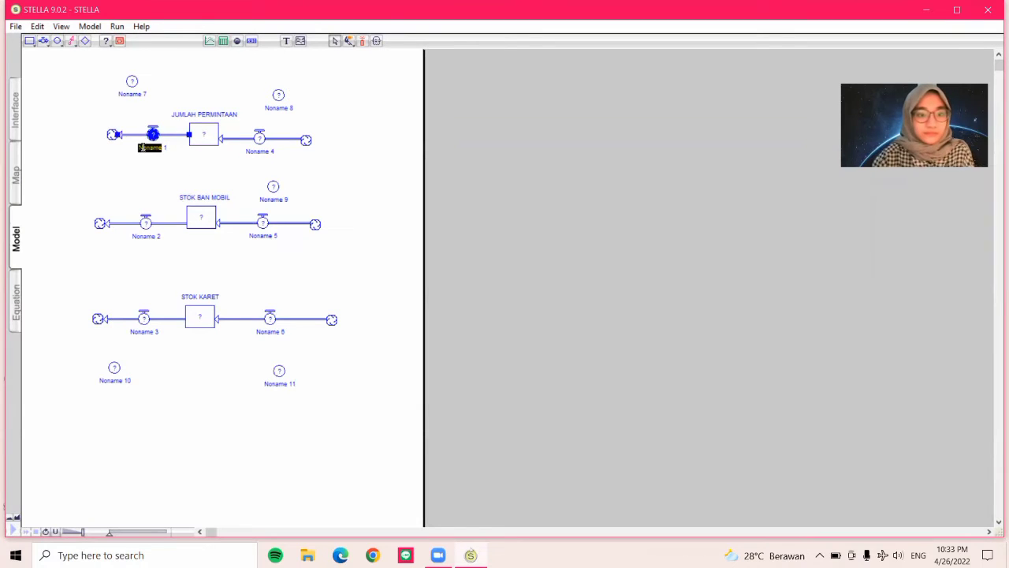
click(158, 149)
text(PENURUNAN)
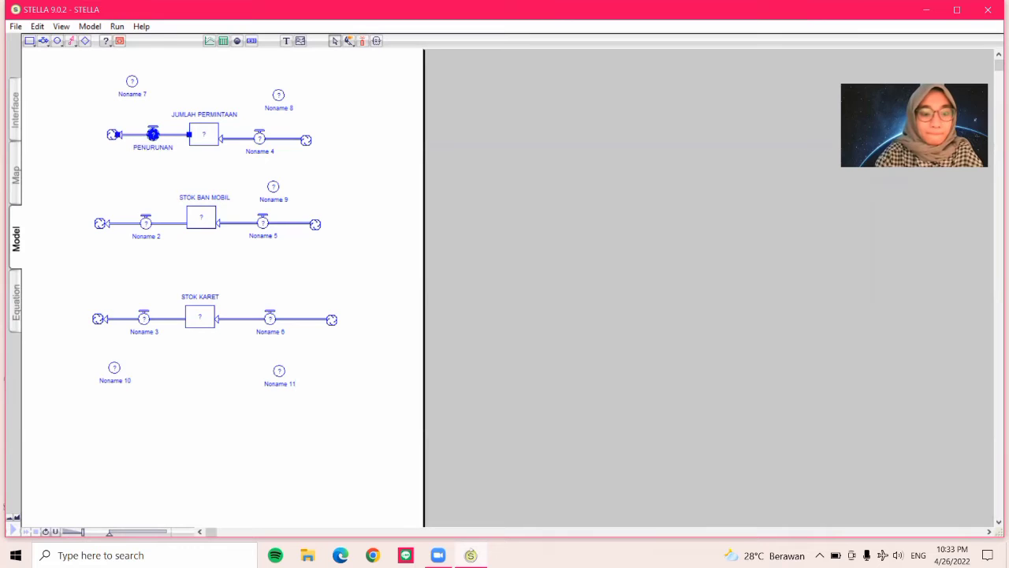
text( DAYA BELI)
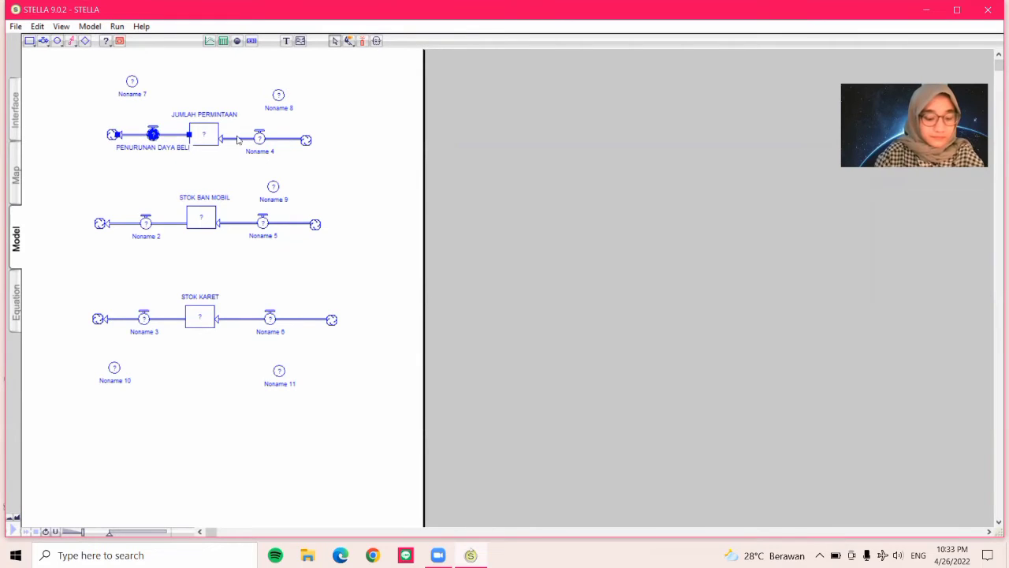
click(261, 150)
text(PENINGKATAN PEMAKAIAN)
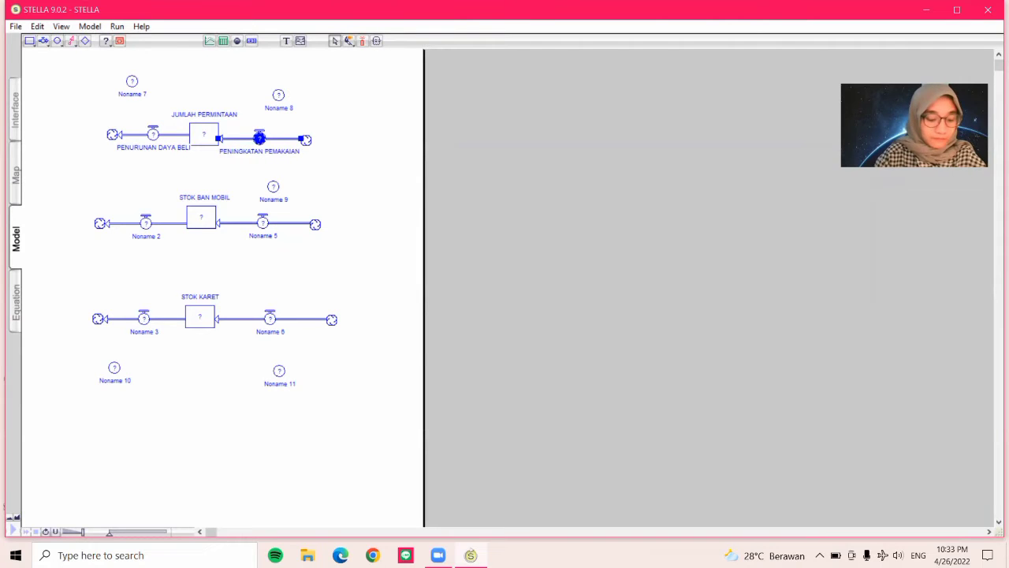
Name the outflow of the STOK BAN MOBIL stock KONSUMSI BAN MOBIL.
click(150, 236)
text(KON)
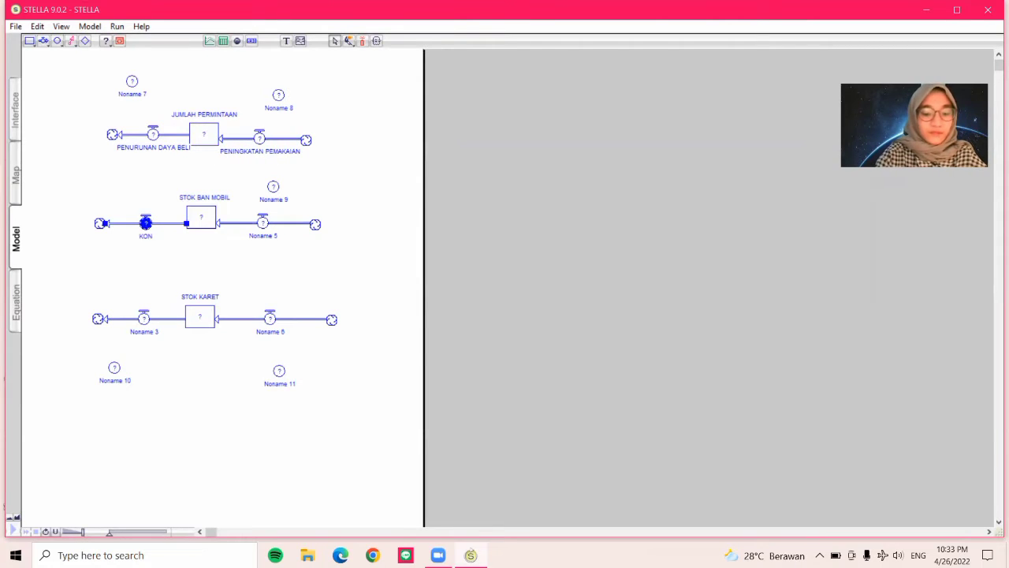
text(SUMSI BAN)
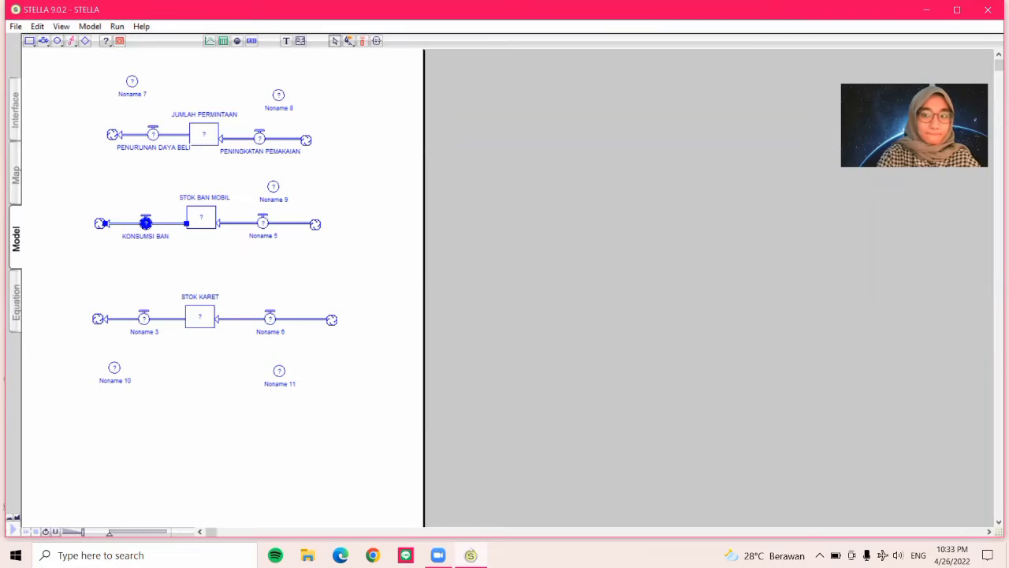
text( MOBIL)
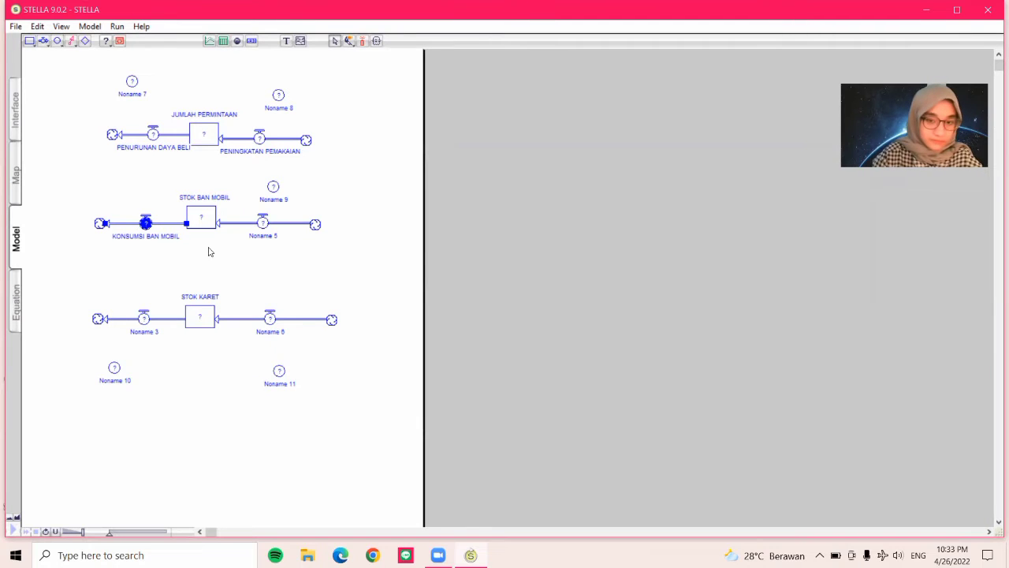
Name the inflow of the STOK BAN MOBIL stock PRODUKSI BAN MOBIL.
click(261, 235)
text(PRODUKSI)
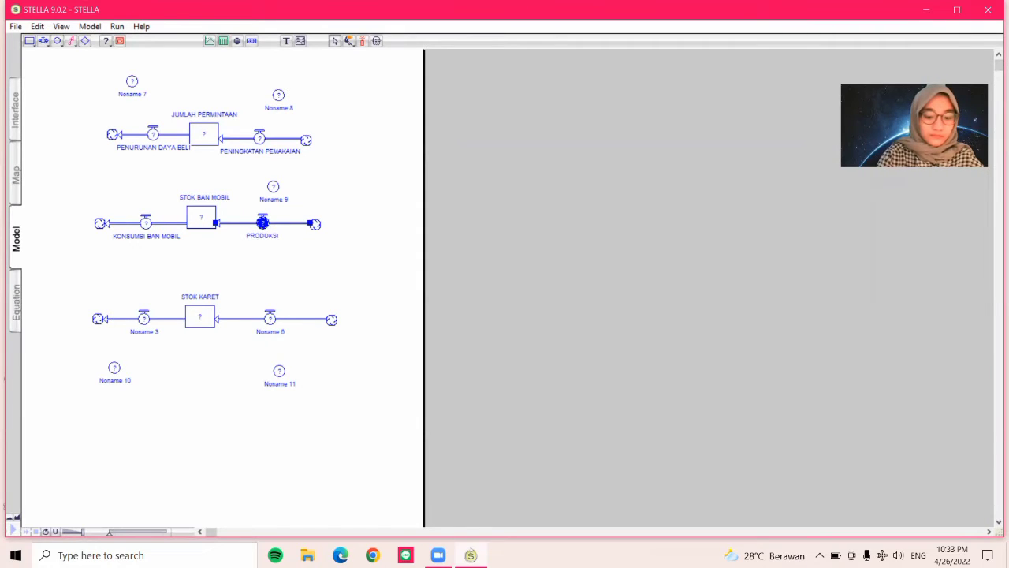
text( BAN MOBIL)
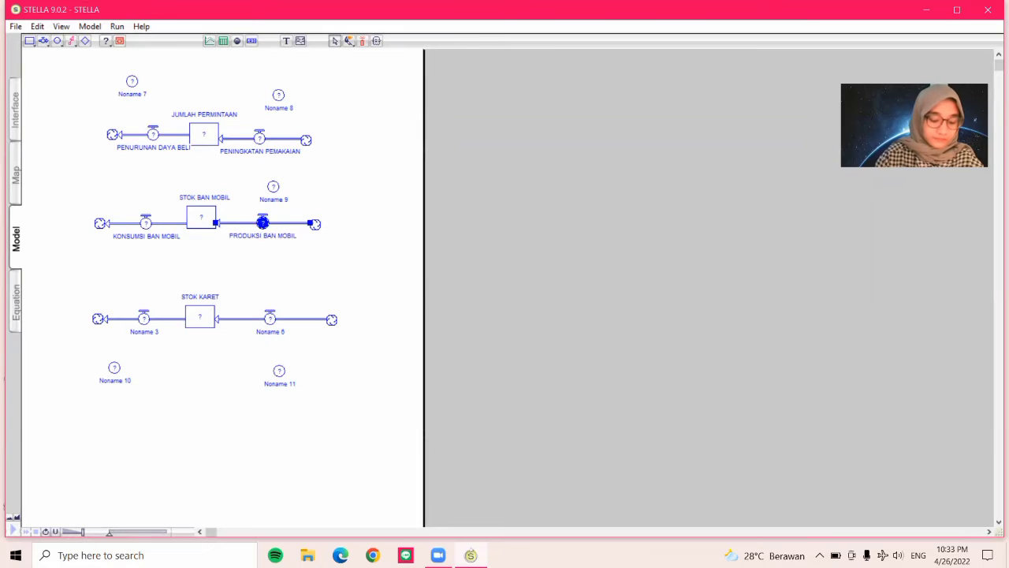
Name the STOK KARET stock's inflow PRODUKSI KARET and its outflow BAHAN BAKU RUSAK.
click(270, 331)
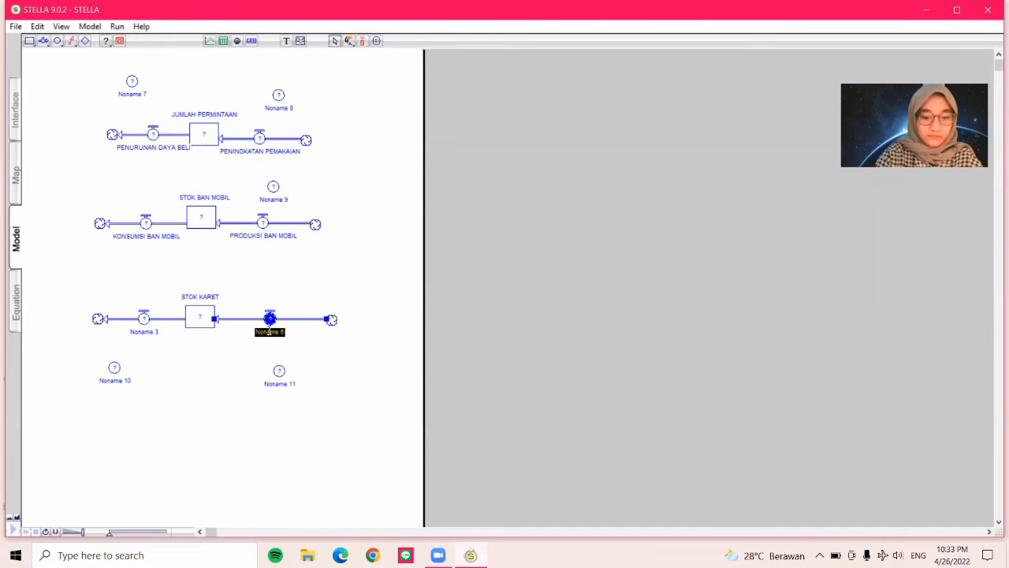
text(PRESENTASE)
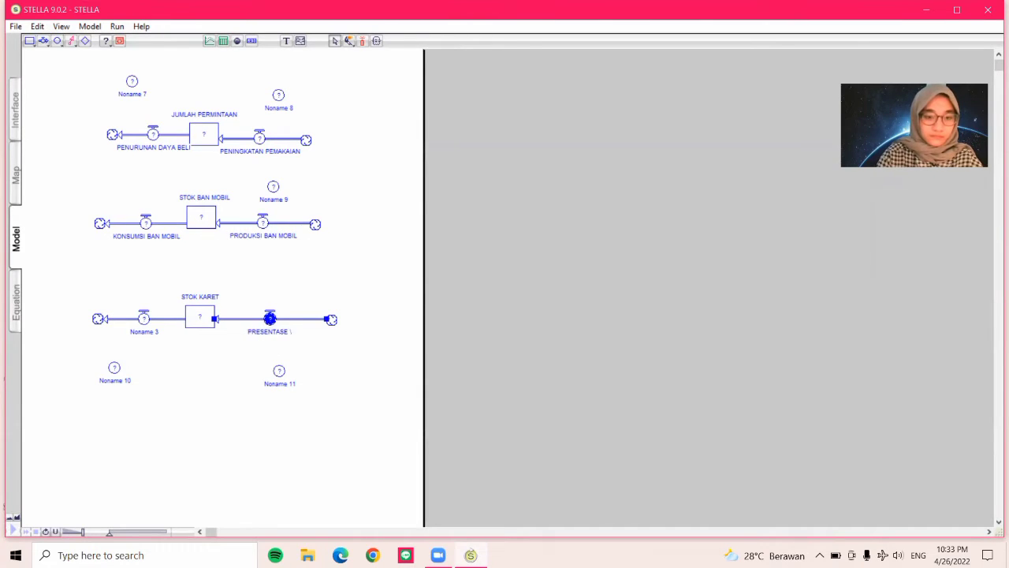
key(BackSpace)
key(BackSpace)
key(BackSpace)
key(BackSpace)
key(BackSpace)
key(BackSpace)
key(BackSpace)
key(BackSpace)
text(ODUKSI KARET)
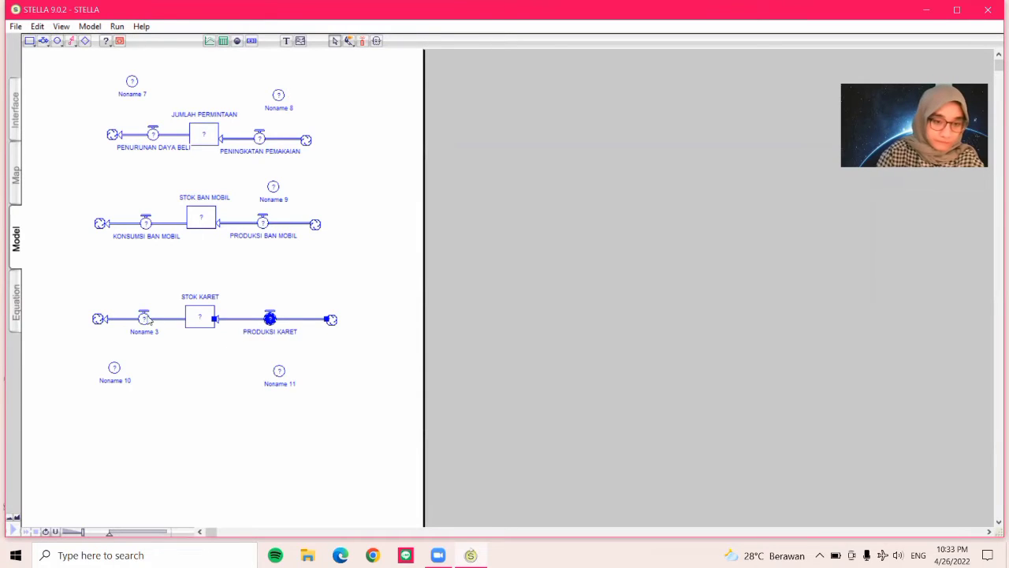
click(143, 332)
text(BAHAN BAKU RUSAK)
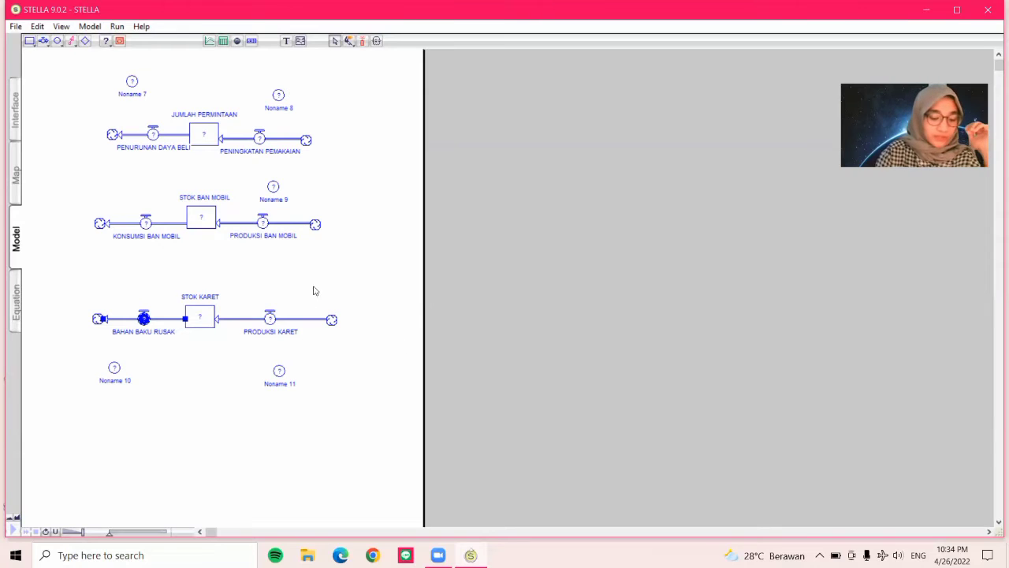
Name the converter above the PENURUNAN DAYA BELI flow PRESENTASE PENURUNAN and the one above PENINGKATAN PEMAKAIAN PRESENTASE PENINGKATAN PEMAKAIAN.
text(PR)
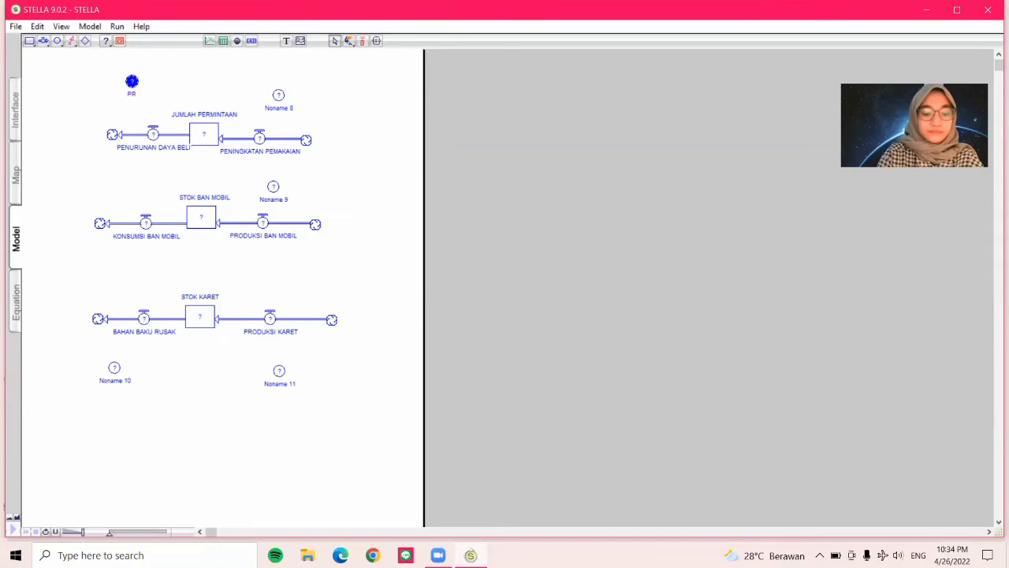
text(ESENTASE EENURUNAN)
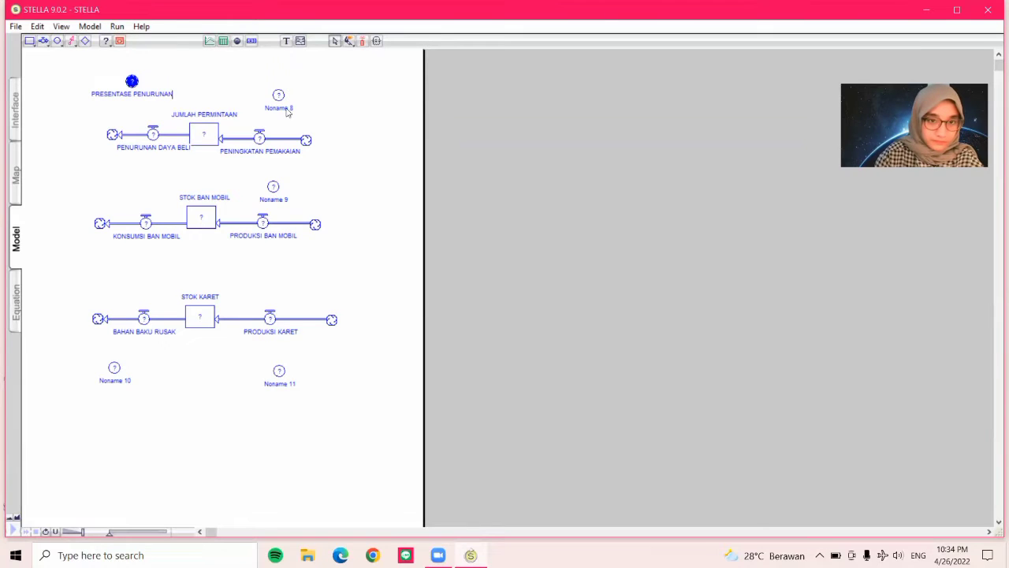
click(287, 110)
text(PRESENTASE PENINGKT)
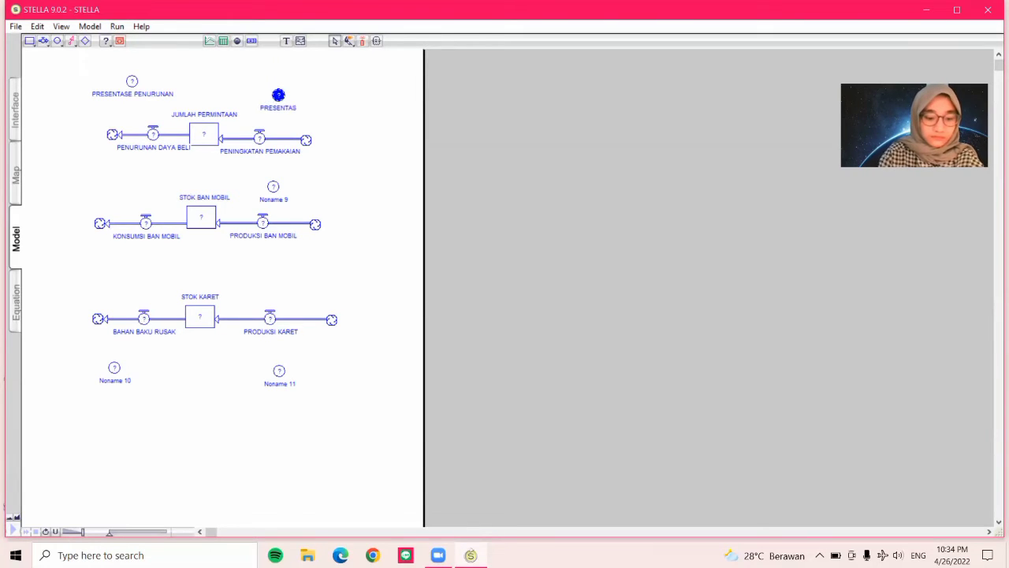
key(BackSpace)
key(BackSpace)
key(BackSpace)
key(BackSpace)
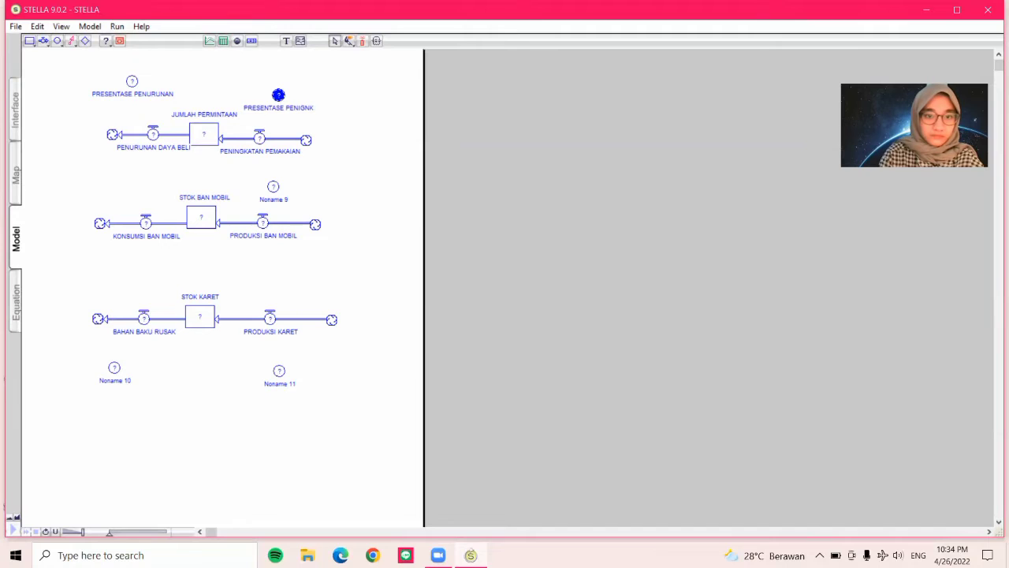
text(GN)
key(BackSpace)
key(BackSpace)
text(NGKATAN PEMAKAIAN)
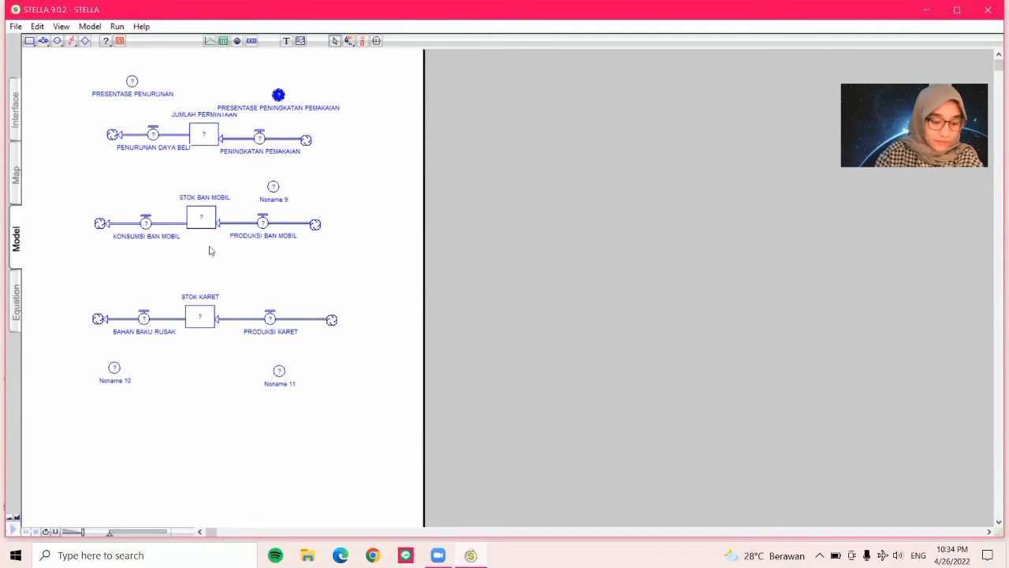
Name the converter above the PRODUKSI BAN MOBIL flow KONSUMSI PENGGUNAAN BAHAN ABKU.
click(272, 198)
text(KONSUMSI PEN)
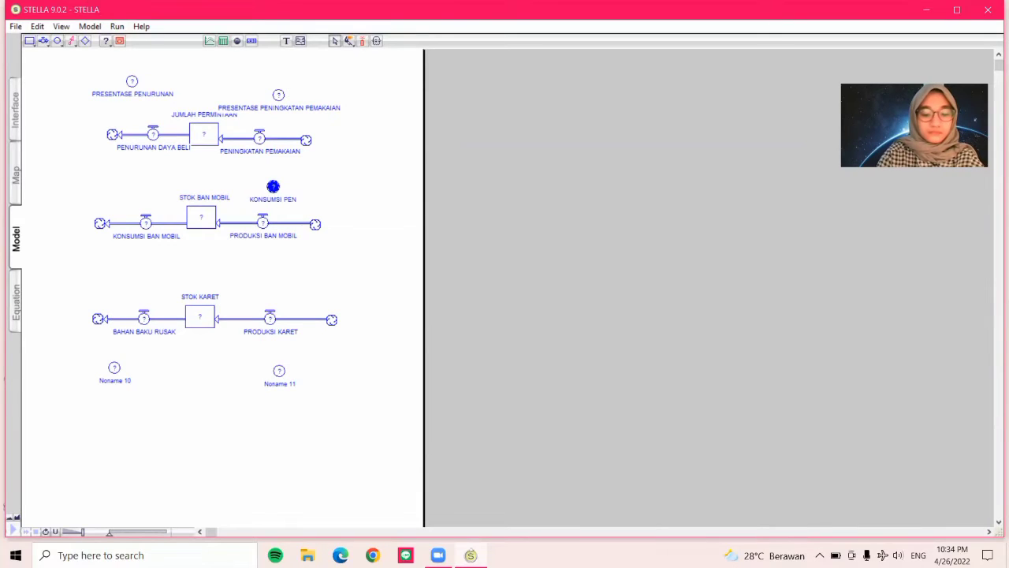
text(GGUNAAN BAHAN ABKU)
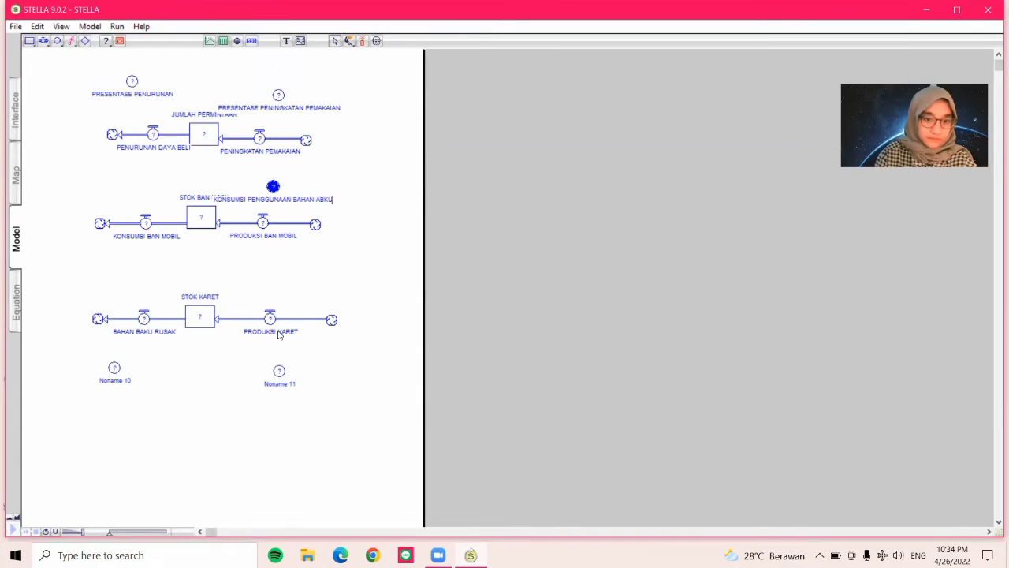
Name the converter below the PRODUKSI KARET flow PRESENTASE PENINGKATAN PRODUKSI KARET.
click(277, 377)
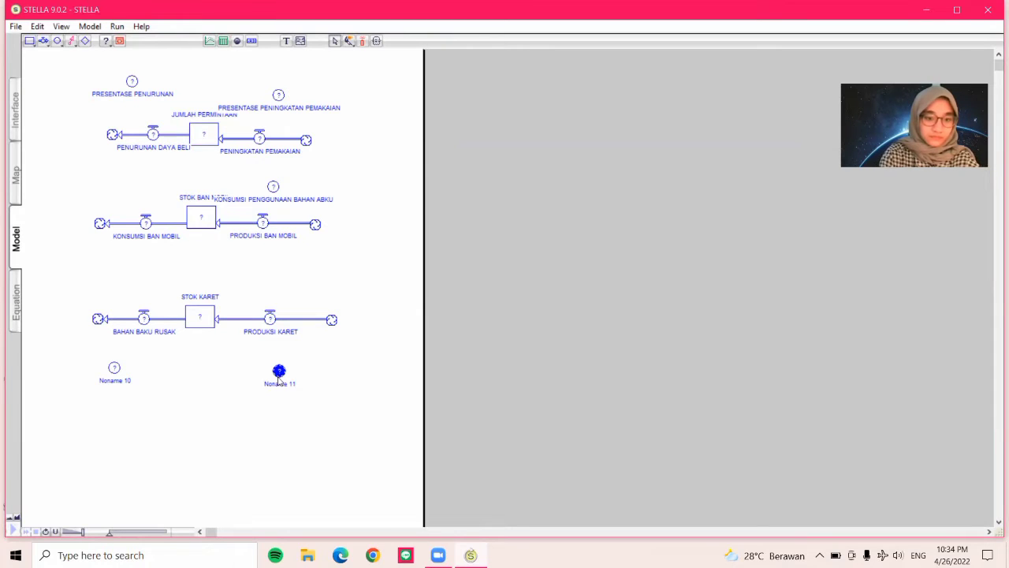
click(279, 382)
double_click(279, 383)
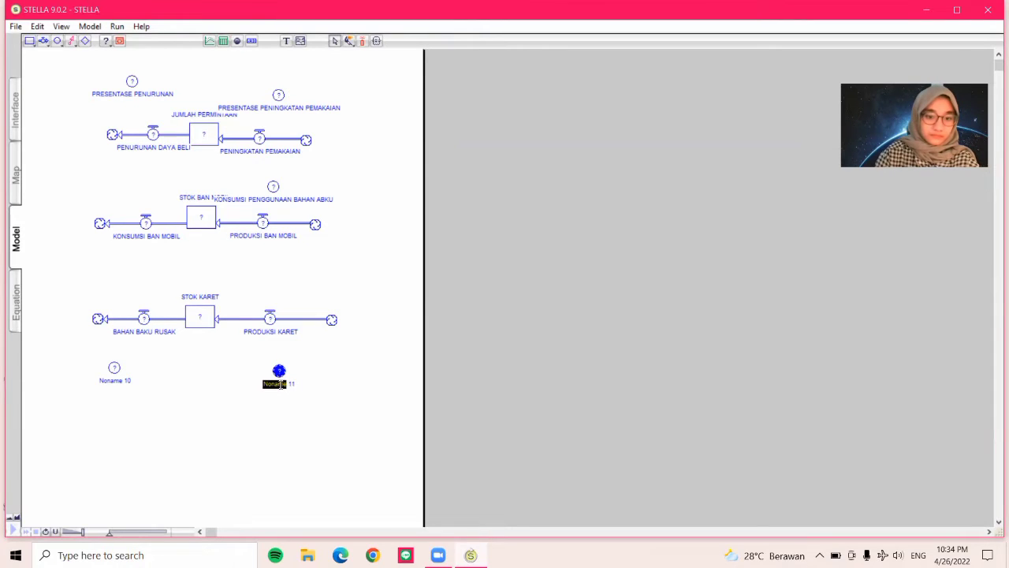
click(293, 382)
click(285, 405)
double_click(279, 383)
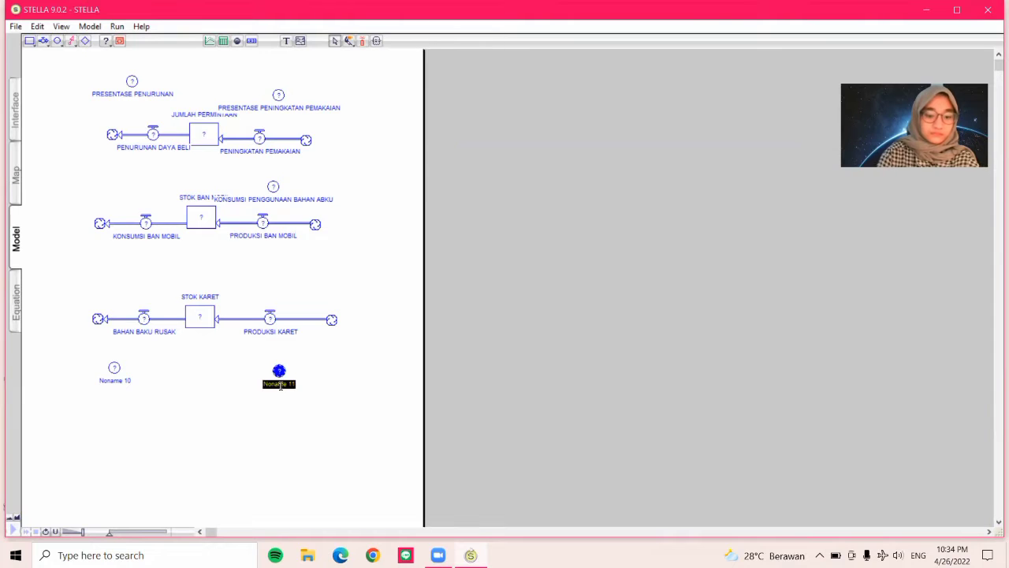
text(PRESENTASE PENINGK)
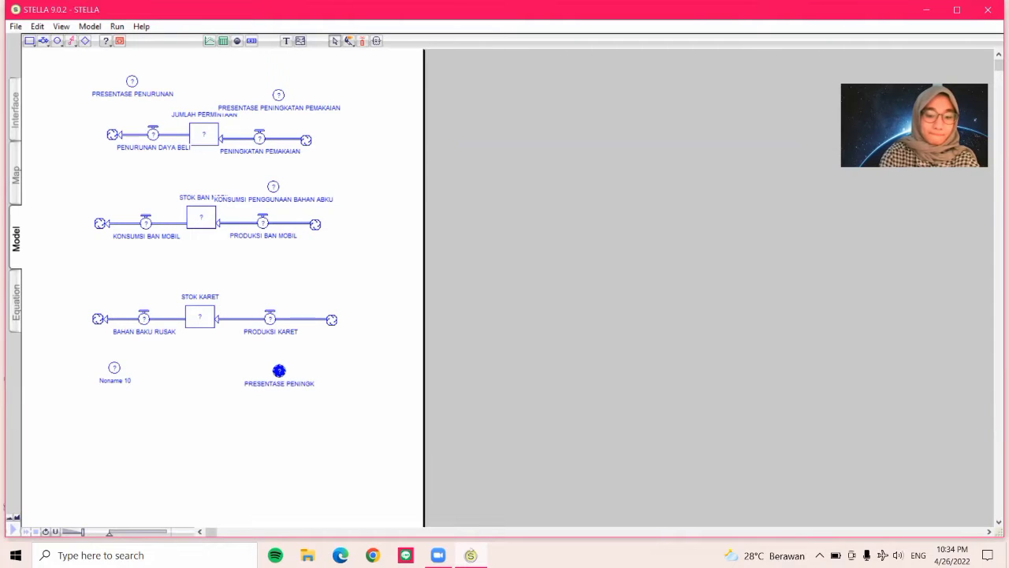
text(ATAN PRODUKSI KARET)
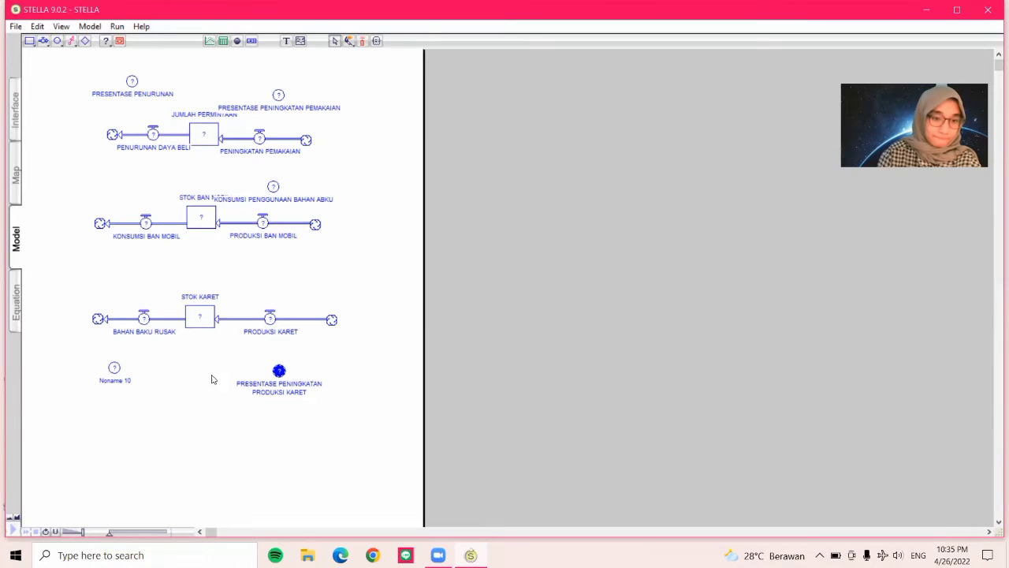
Name the converter below the BAHAN BAKU RUSAK flow PRESENTASE KERUSAKAN.
double_click(126, 381)
text(P)
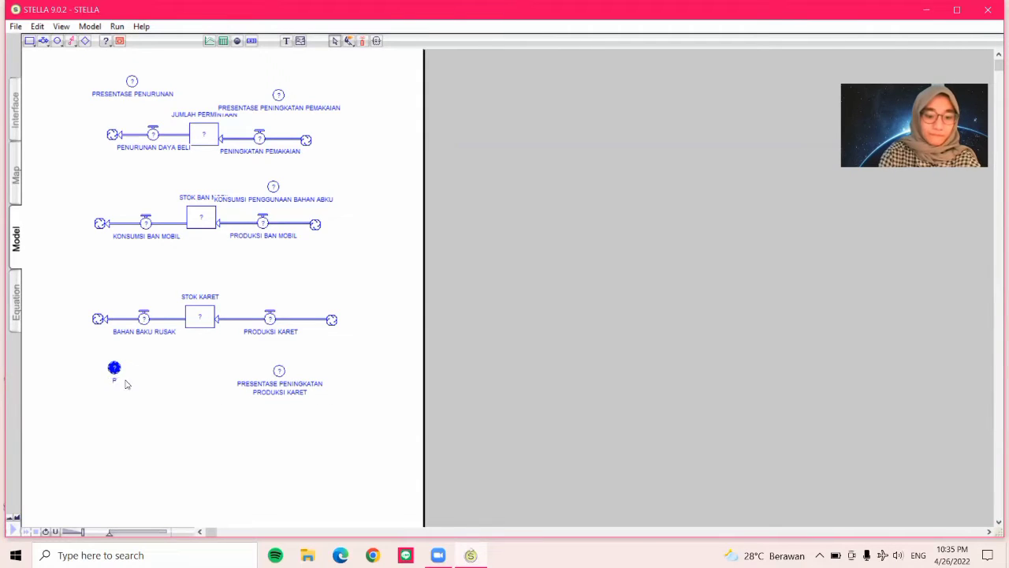
text(RESENTASE KERUSAKAN)
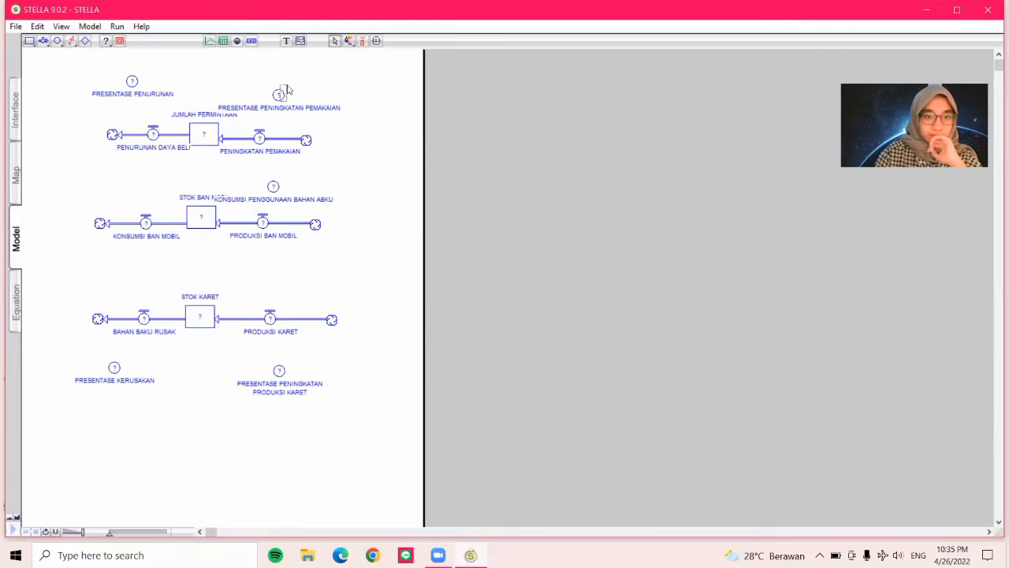
Move the PRESENTASE PENINGKATAN PEMAKAIAN and KONSUMSI PENGGUNAAN BAHAN ABKU converters up and right, clear of the stock names.
drag(280, 94, 294, 77)
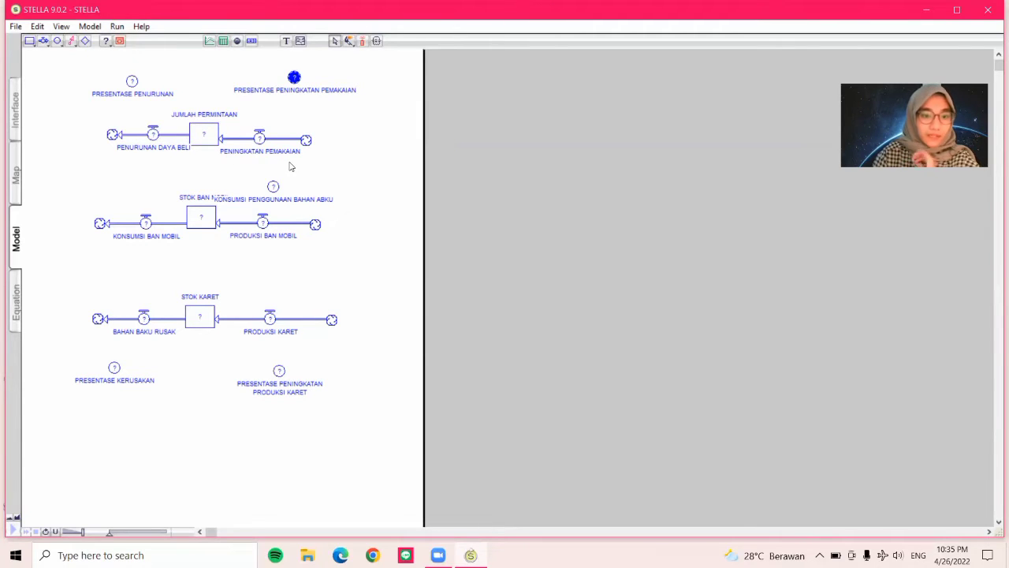
mouse_move(296, 200)
mouse_down()
mouse_move(320, 201)
mouse_move(294, 181)
mouse_up()
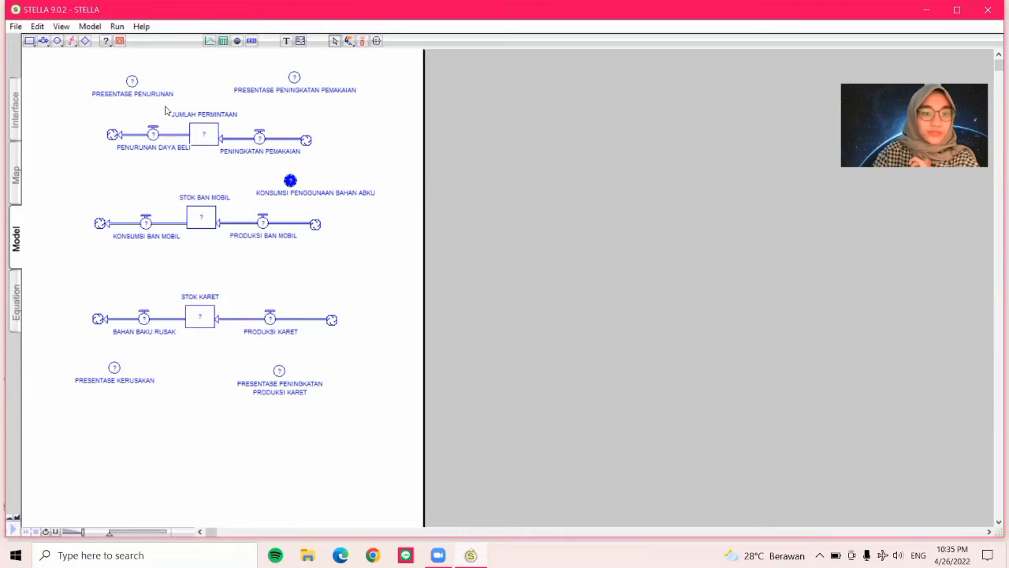
Connect the PRESENTASE PENURUNAN converter to the PENURUNAN DAYA BELI flow and bend the connector into a curve bulging left.
click(70, 42)
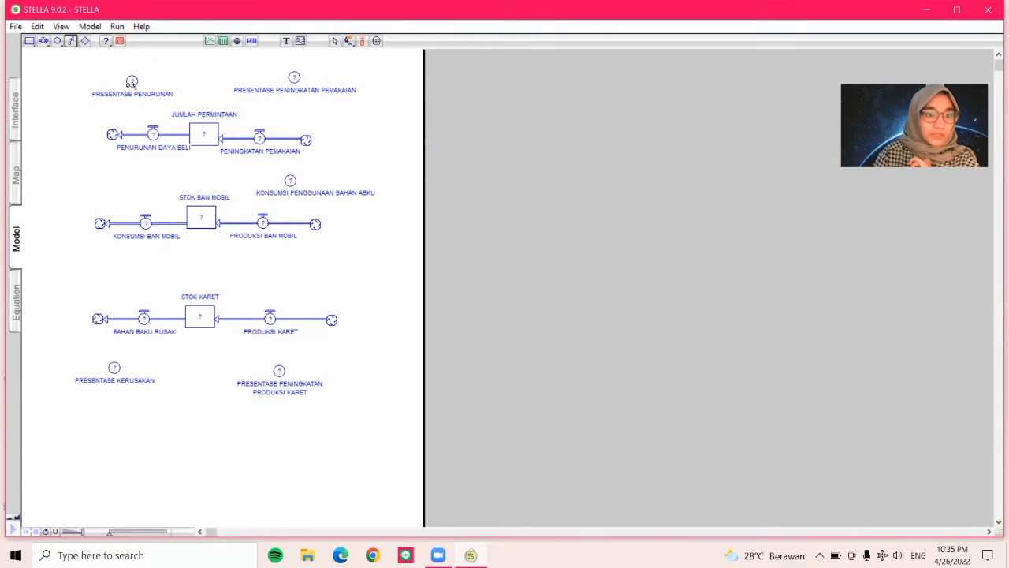
drag(134, 84, 154, 135)
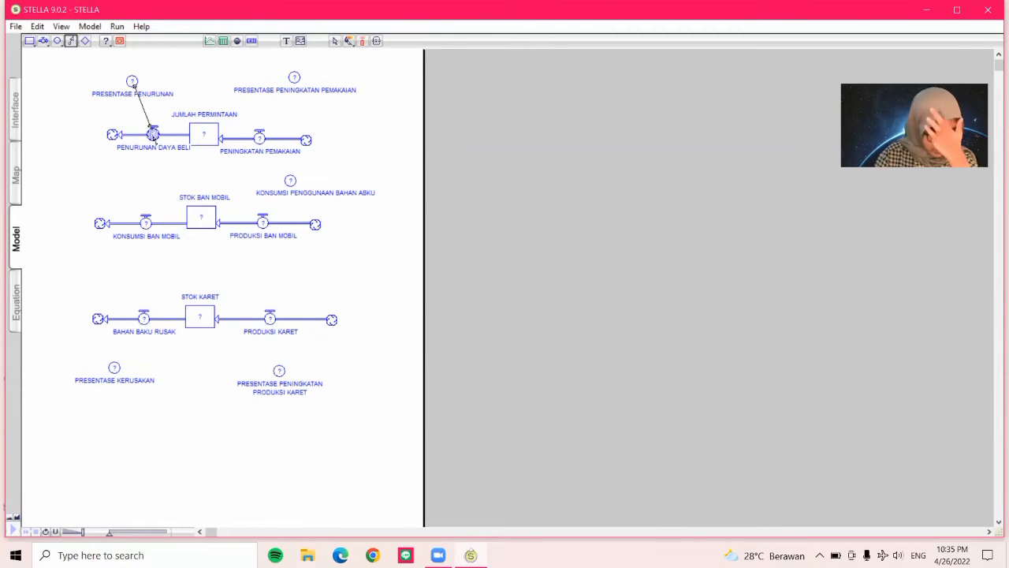
drag(154, 136, 153, 135)
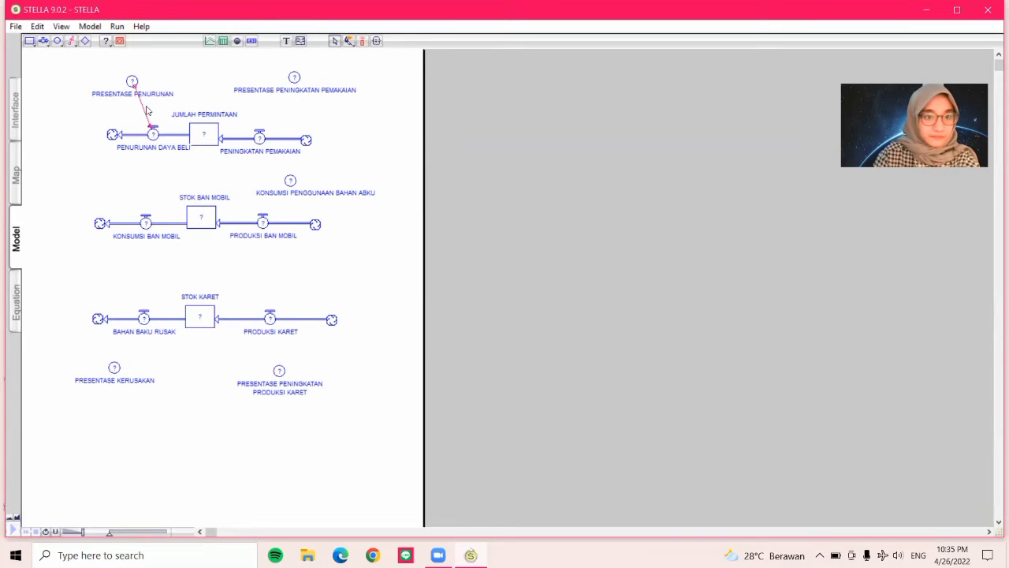
drag(134, 87, 132, 85)
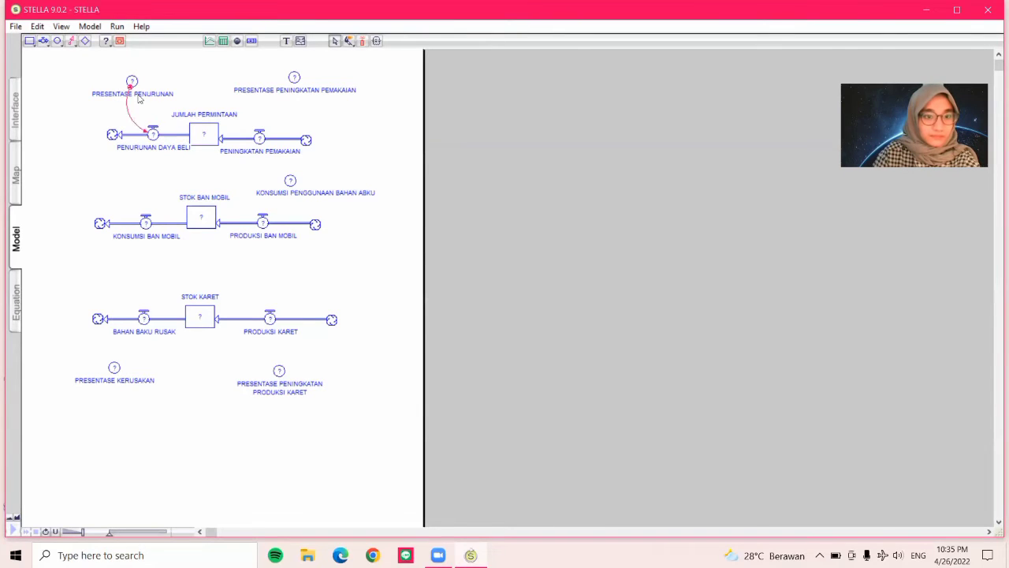
Lengthen the PENINGKATAN PEMAKAIAN flow slightly to the right and link the PRESENTASE PENINGKATAN PEMAKAIAN converter to it with a curved connector.
drag(302, 143, 317, 139)
click(70, 40)
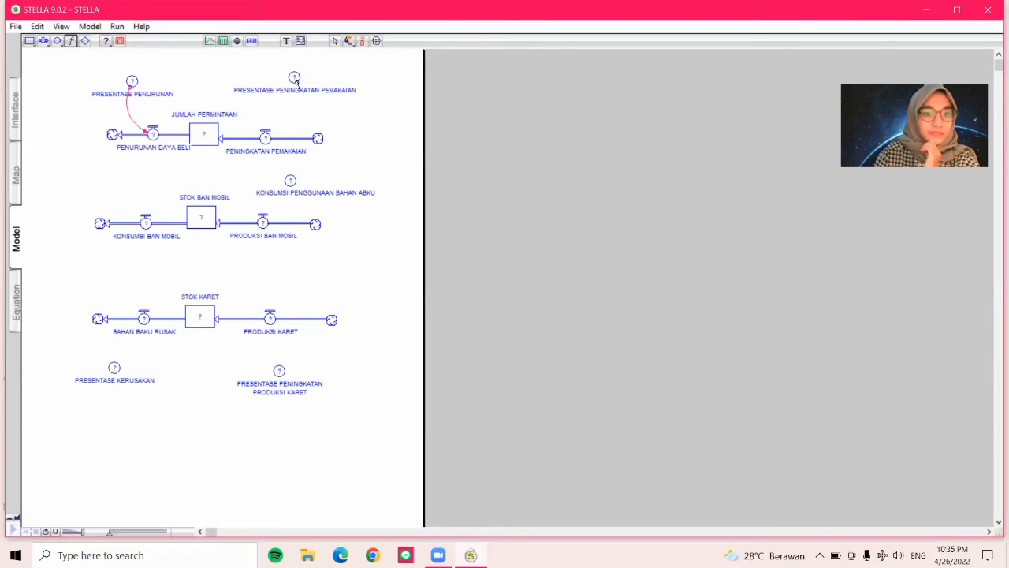
drag(295, 81, 266, 138)
drag(298, 87, 312, 106)
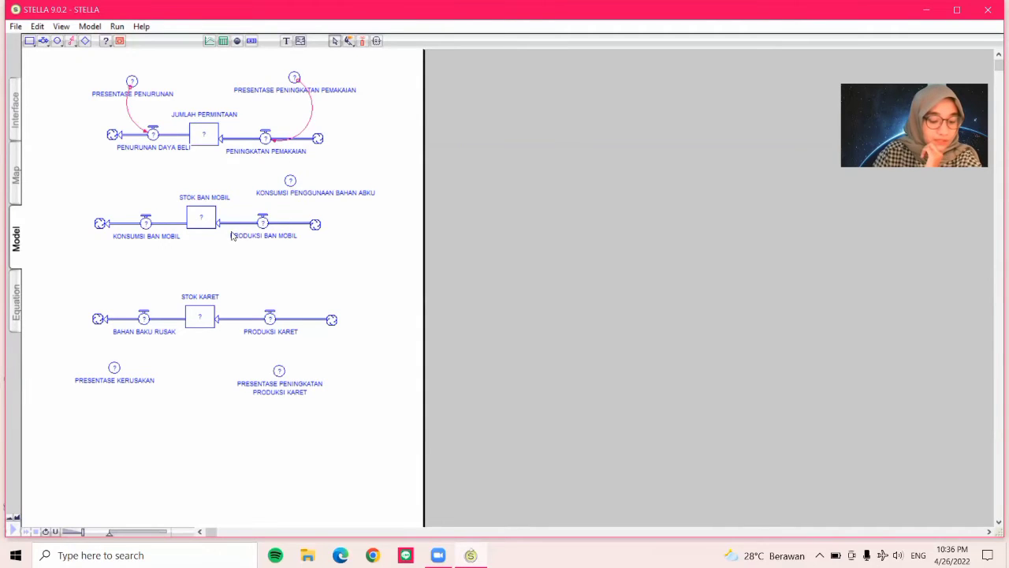
Connect the JUMLAH PERMINTAAN and STOK BAN MOBIL stocks to the KONSUMSI BAN MOBIL flow, curving the connector from JUMLAH PERMINTAAN.
click(71, 40)
drag(202, 144, 145, 222)
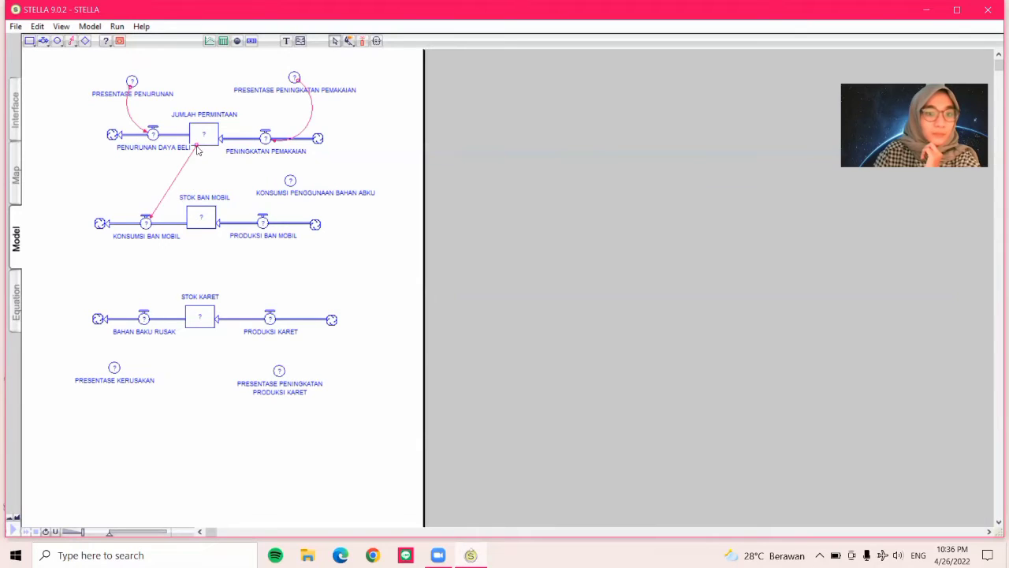
drag(198, 148, 185, 149)
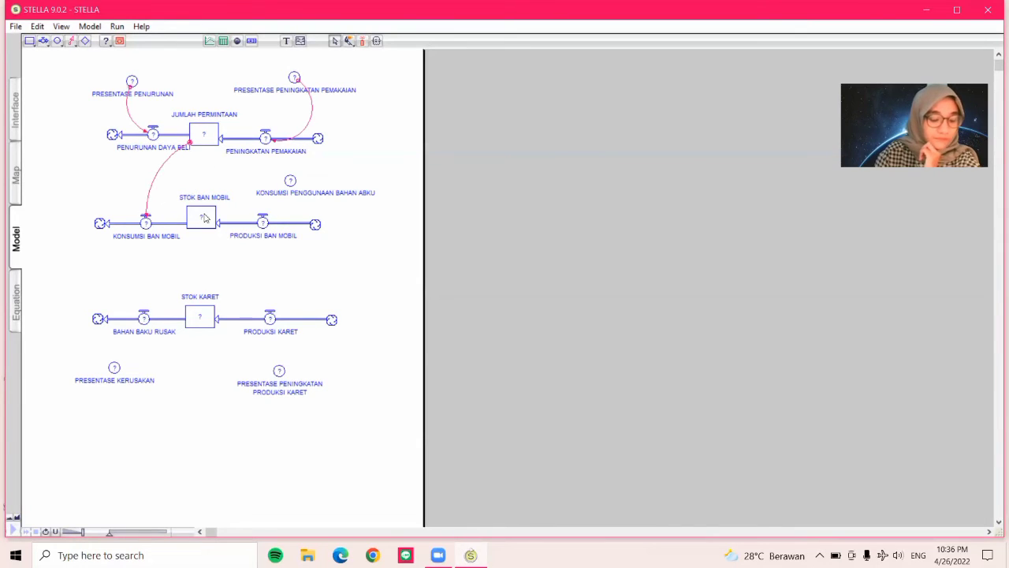
click(71, 40)
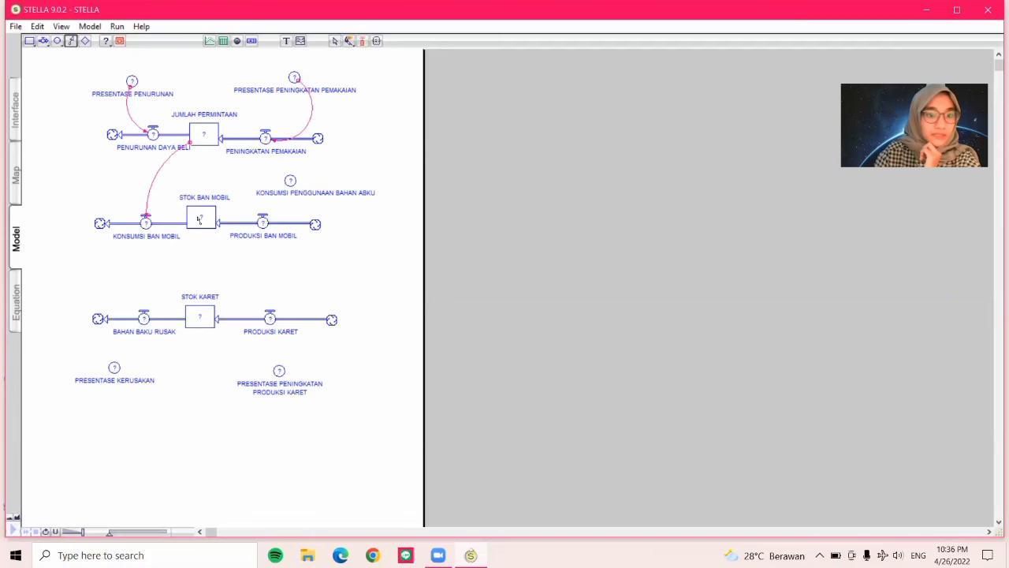
mouse_move(199, 220)
mouse_down()
mouse_move(183, 211)
mouse_move(147, 223)
mouse_up()
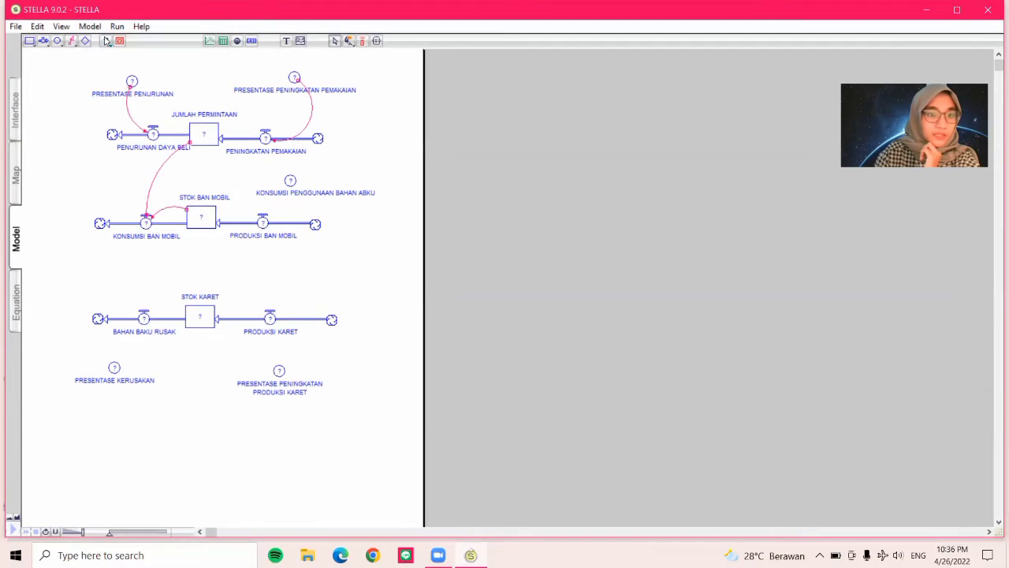
Connect the KONSUMSI PENGGUNAAN BAHAN ABKU converter to the PRODUKSI BAN MOBIL flow.
click(71, 40)
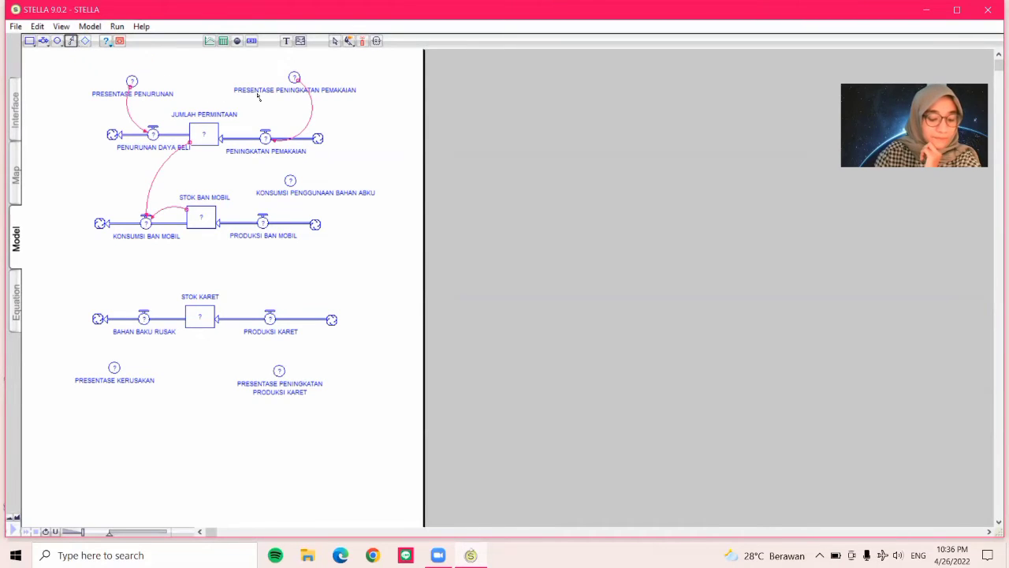
drag(290, 181, 266, 221)
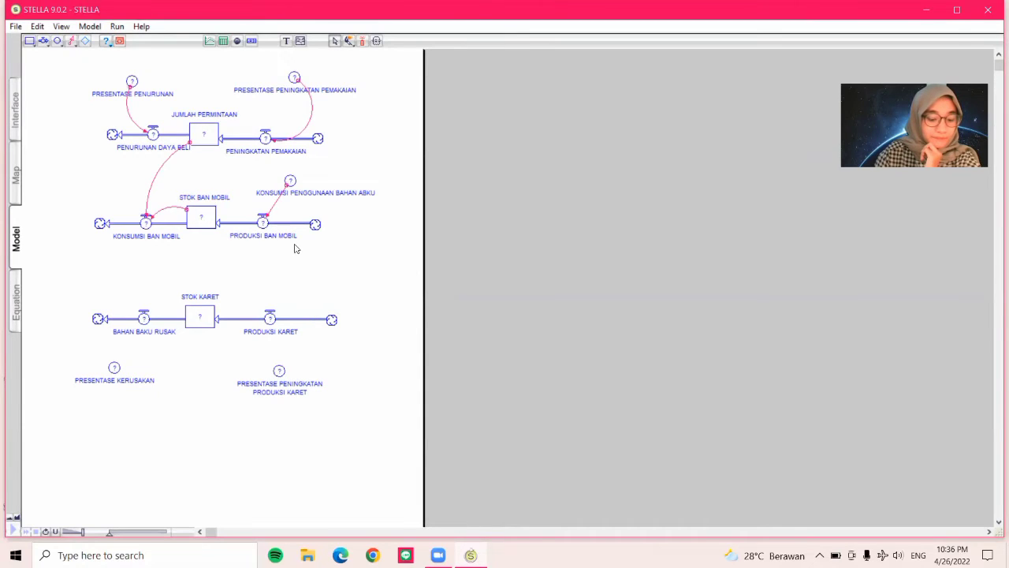
Connect the STOK KARET stock to the PRODUKSI BAN MOBIL, PRODUKSI KARET and BAHAN BAKU RUSAK flows.
click(71, 41)
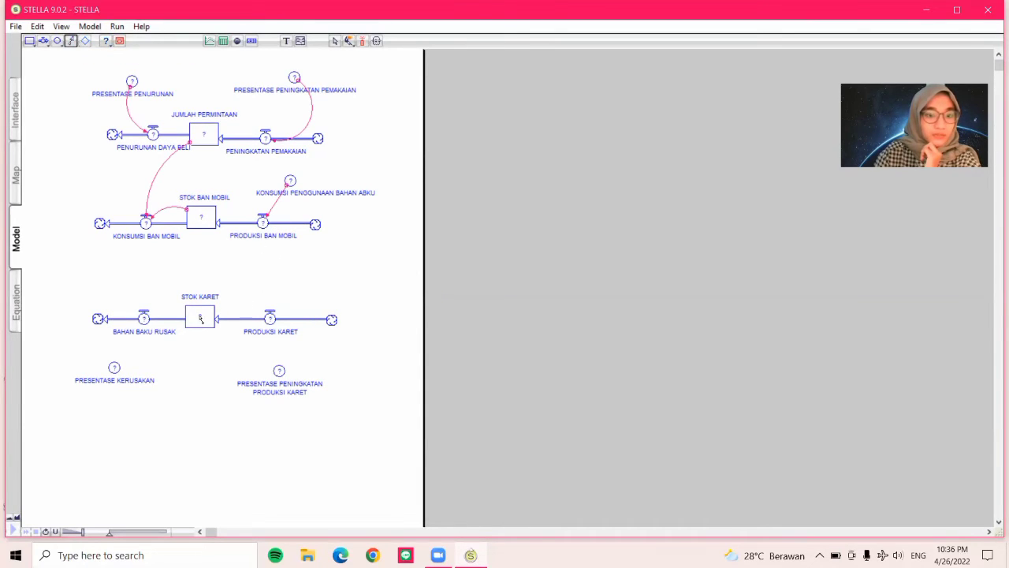
drag(200, 319, 260, 225)
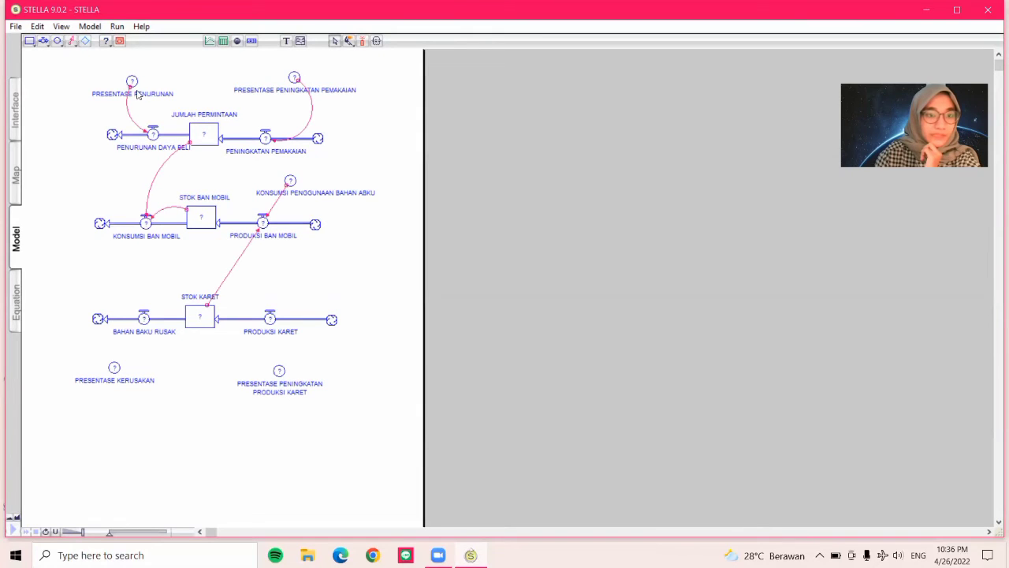
click(71, 40)
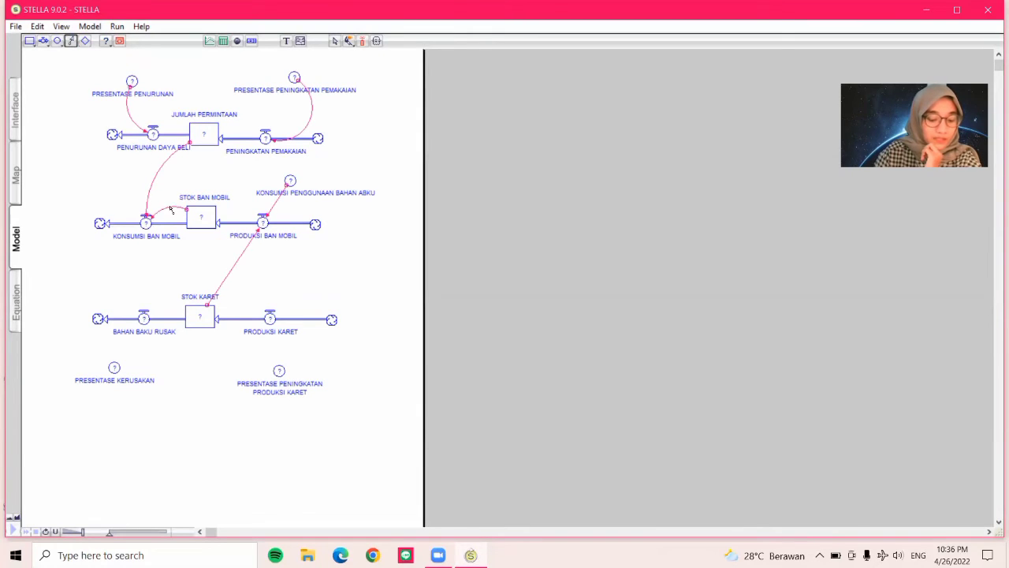
mouse_move(203, 316)
mouse_down()
mouse_move(270, 320)
mouse_move(215, 328)
mouse_up()
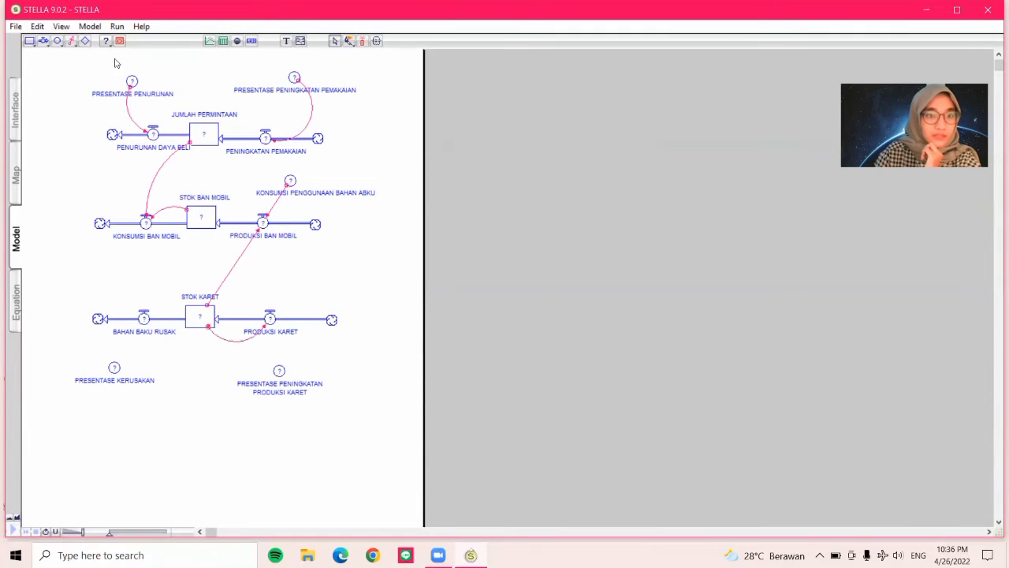
click(71, 40)
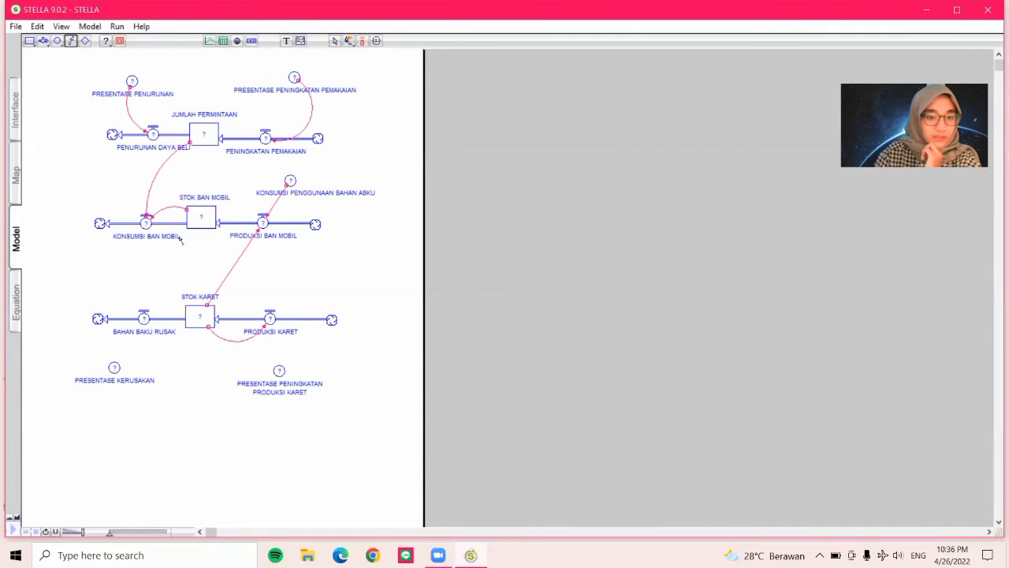
drag(198, 323, 146, 321)
Connect the JUMLAH PERMINTAAN stock to the PENINGKATAN PEMAKAIAN and PENURUNAN DAYA BELI flows.
click(70, 41)
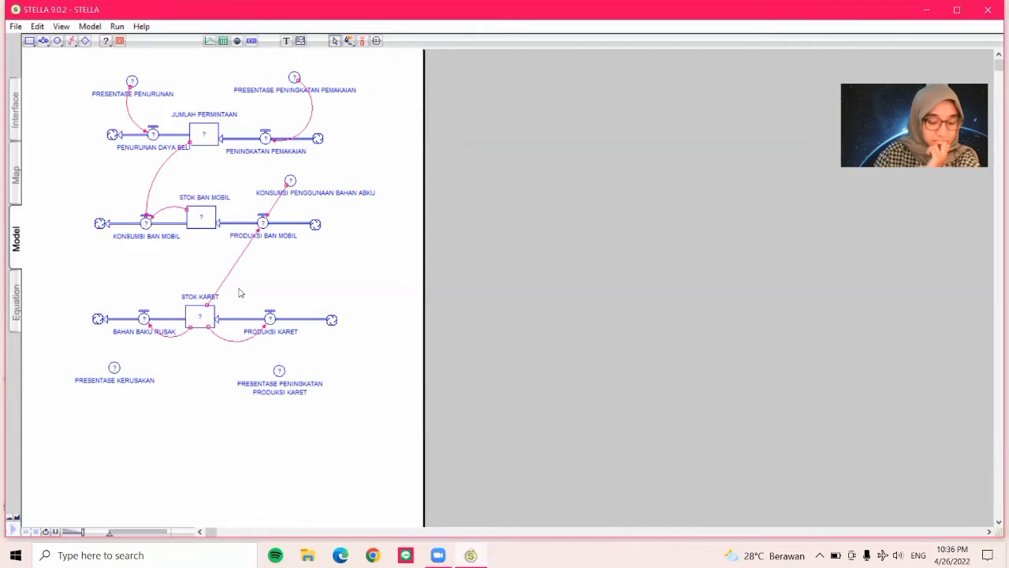
click(71, 40)
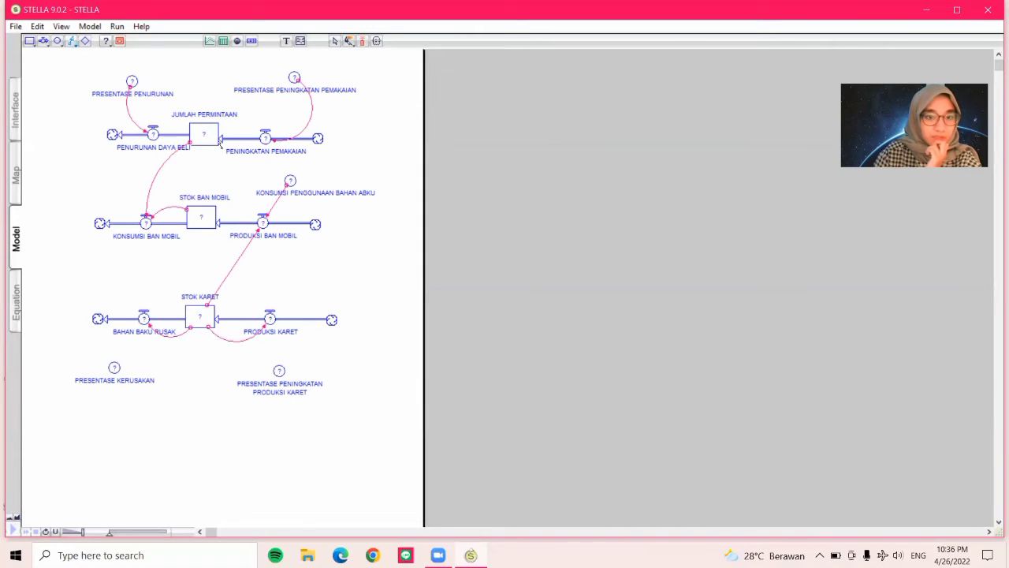
drag(211, 129, 264, 136)
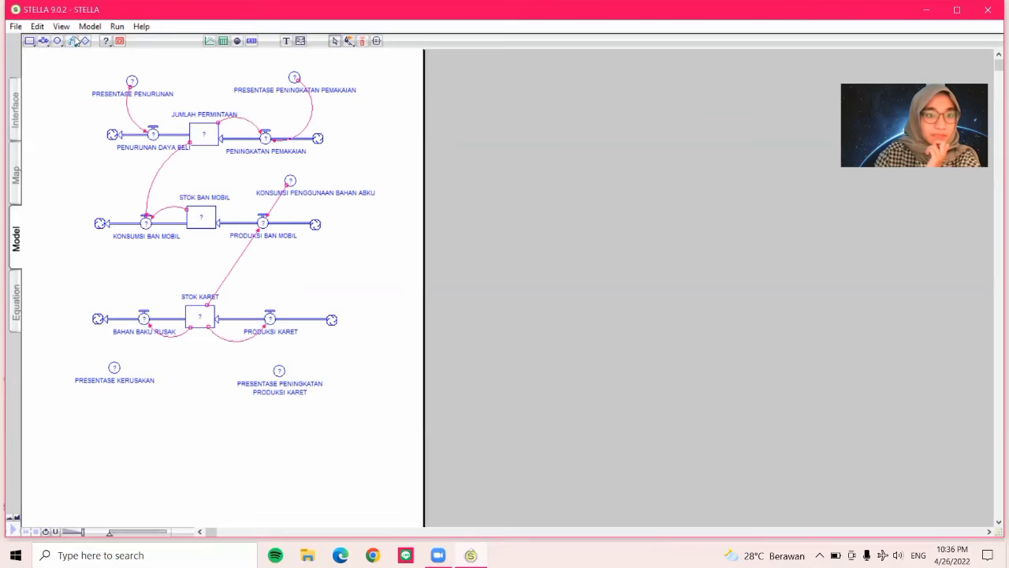
click(71, 41)
mouse_move(156, 137)
mouse_down()
mouse_move(195, 127)
mouse_move(207, 136)
mouse_move(151, 123)
mouse_move(150, 135)
mouse_move(187, 133)
mouse_move(196, 119)
mouse_up()
Link the PRESENTASE KERUSAKAN converter to the BAHAN BAKU RUSAK flow and PRESENTASE PENINGKATAN PRODUKSI KARET to the PRODUKSI KARET flow.
click(71, 41)
click(74, 44)
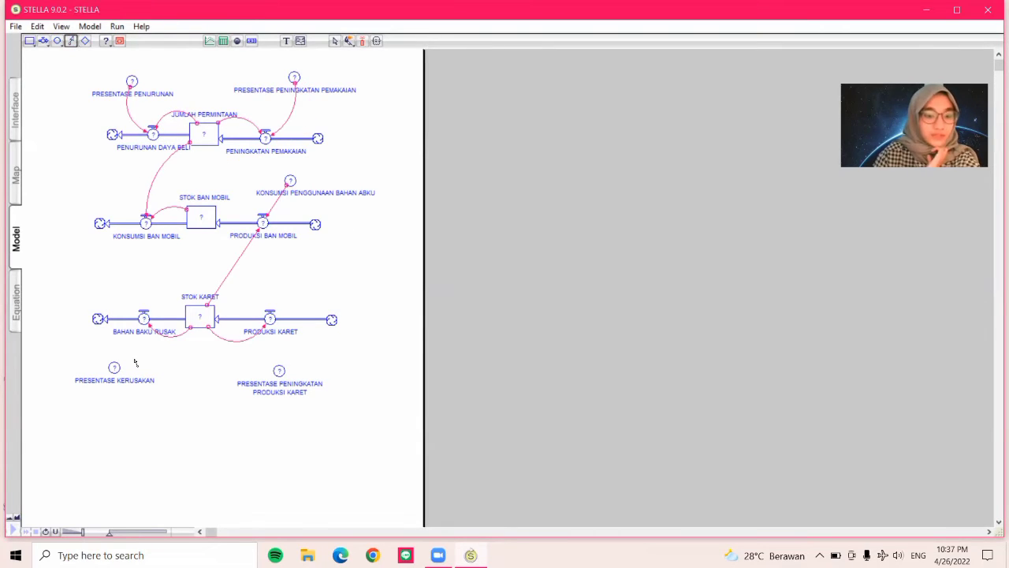
drag(115, 366, 144, 319)
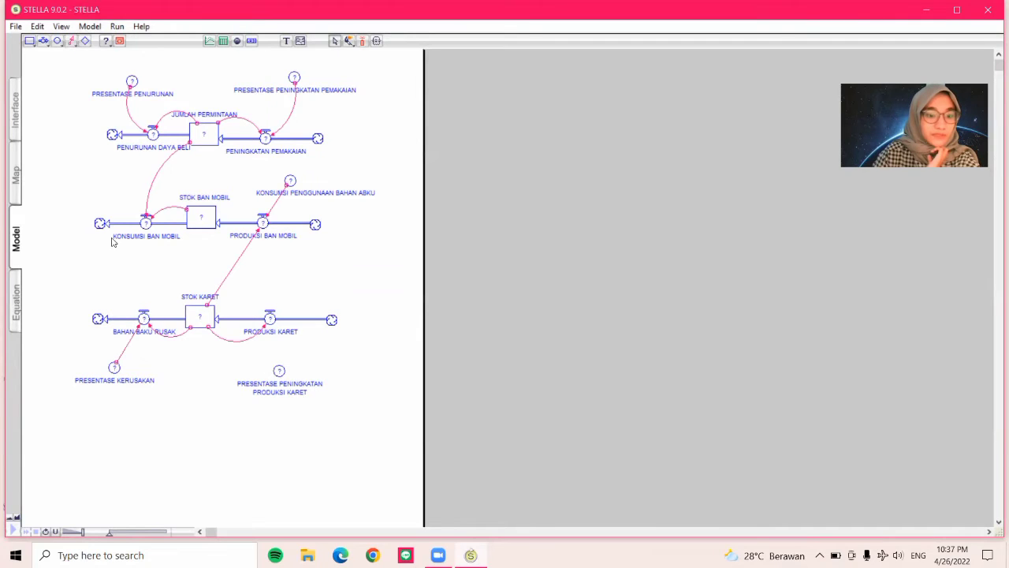
click(71, 41)
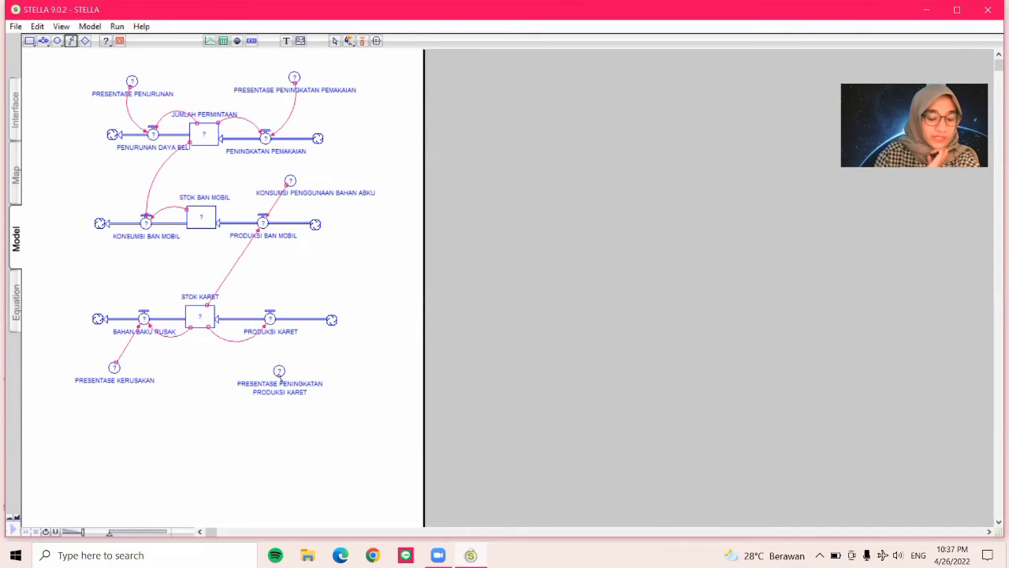
drag(280, 378, 270, 320)
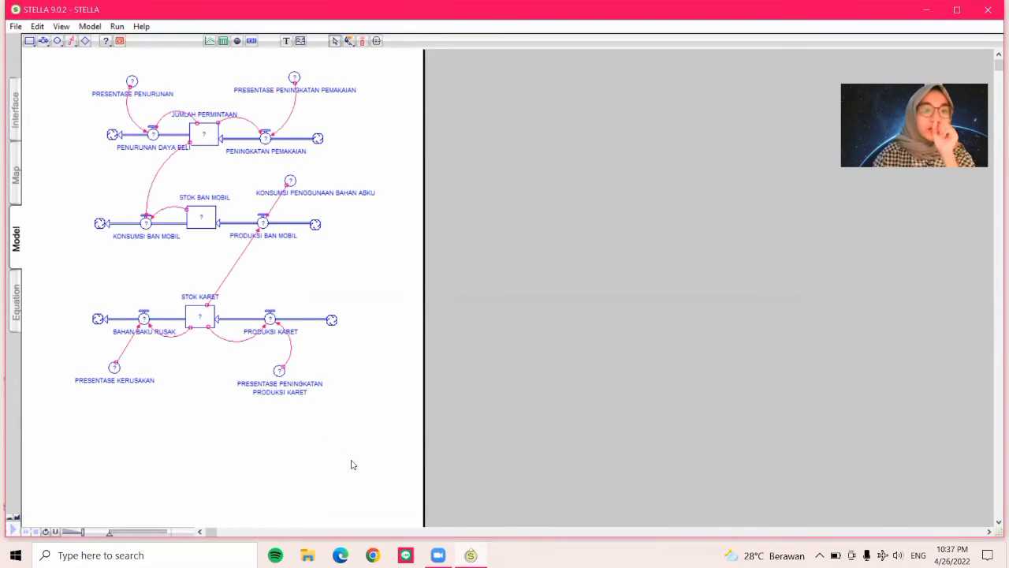
Set the PRESENTASE PENURUNAN converter's equation to 0.02.
double_click(131, 81)
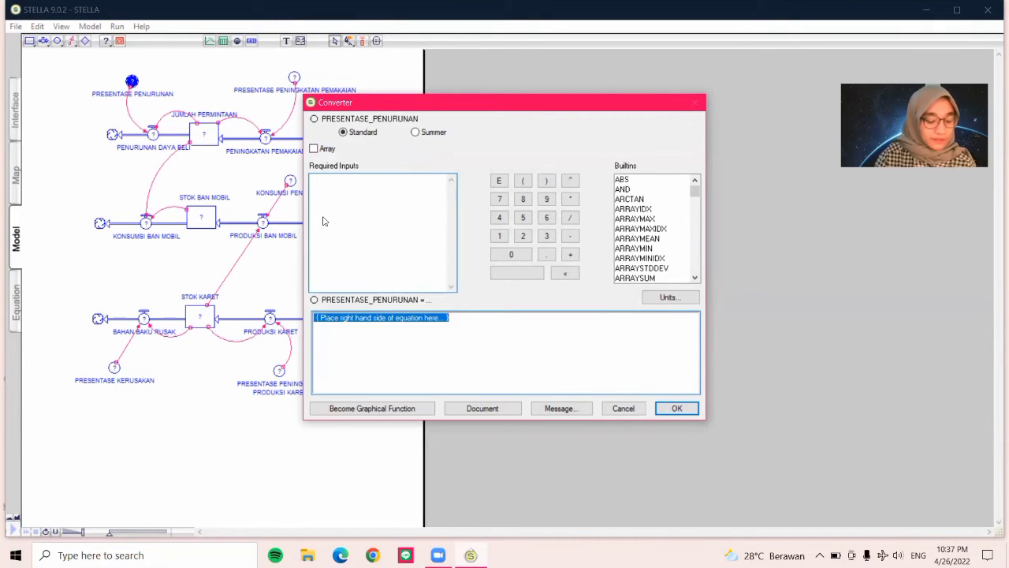
click(511, 254)
click(546, 254)
click(511, 254)
click(525, 240)
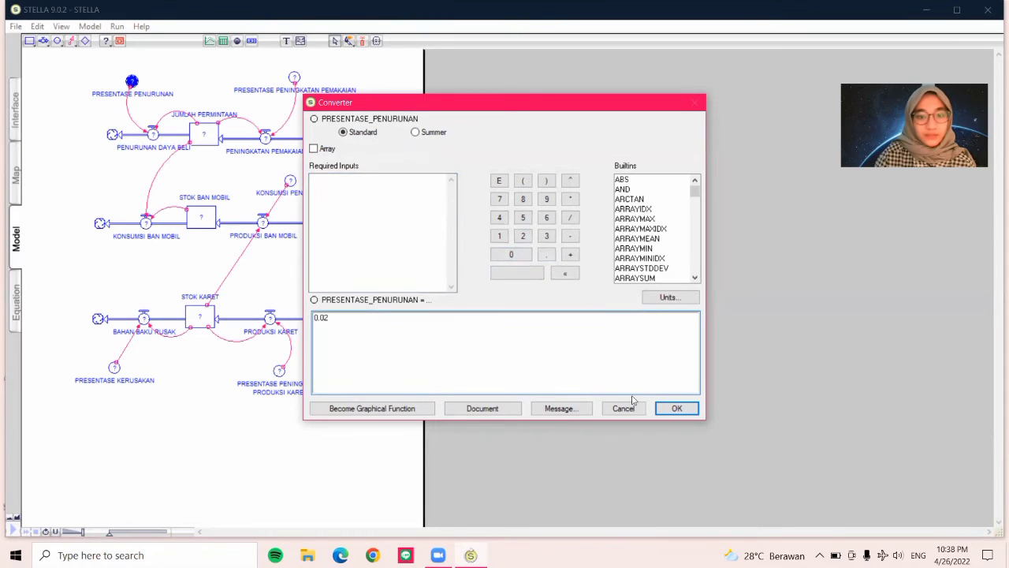
click(664, 409)
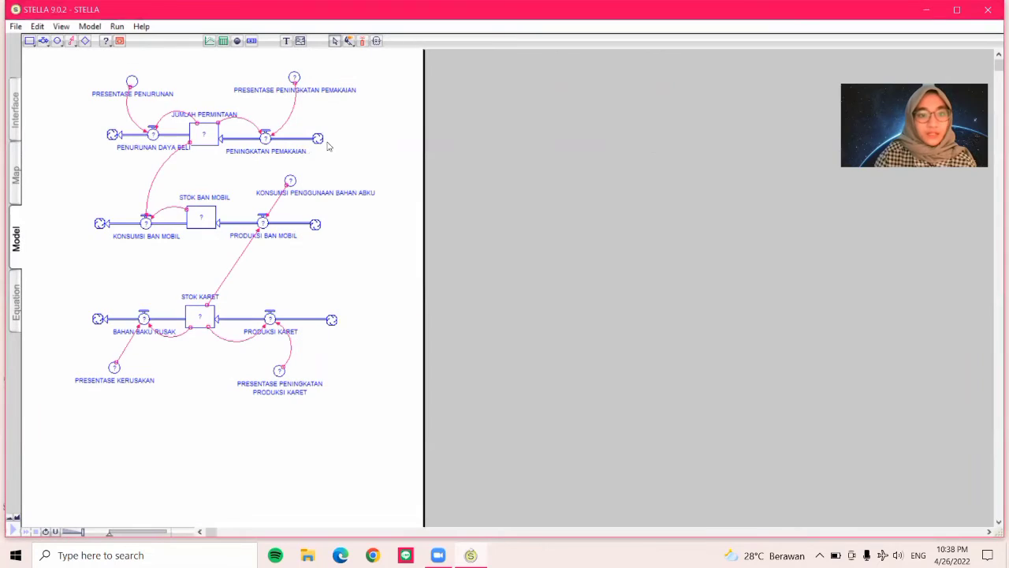
Set the PRESENTASE PENINGKATAN PEMAKAIAN converter's equation to 0.1.
double_click(294, 77)
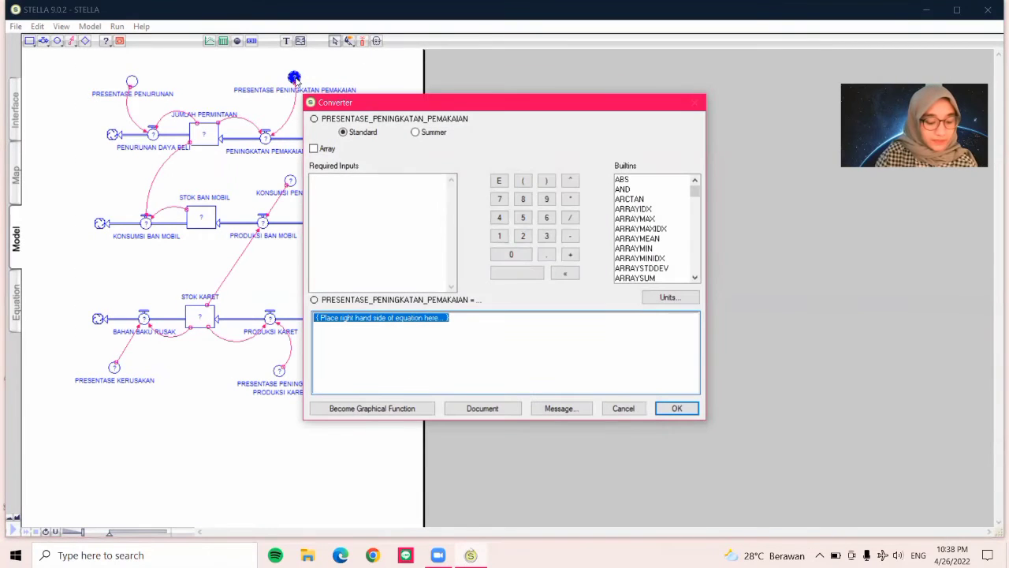
click(511, 254)
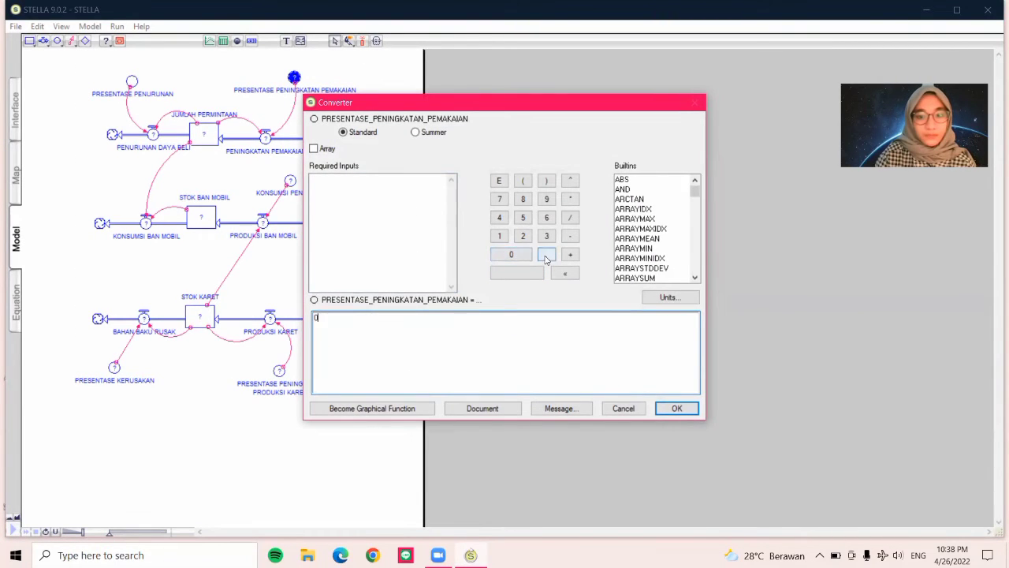
click(546, 254)
click(499, 235)
click(676, 408)
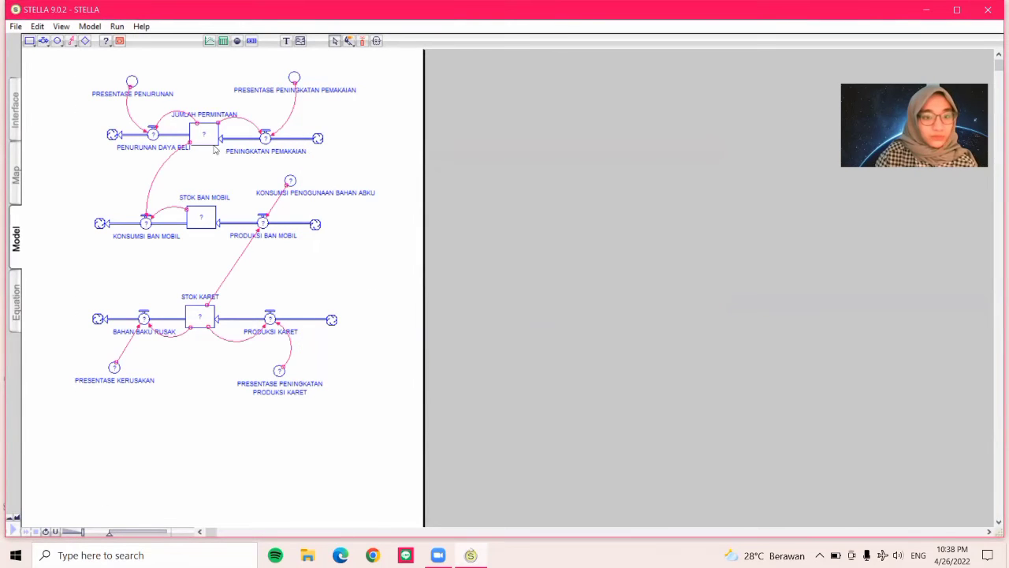
Set the initial value of the JUMLAH PERMINTAAN stock to 4000.
double_click(205, 138)
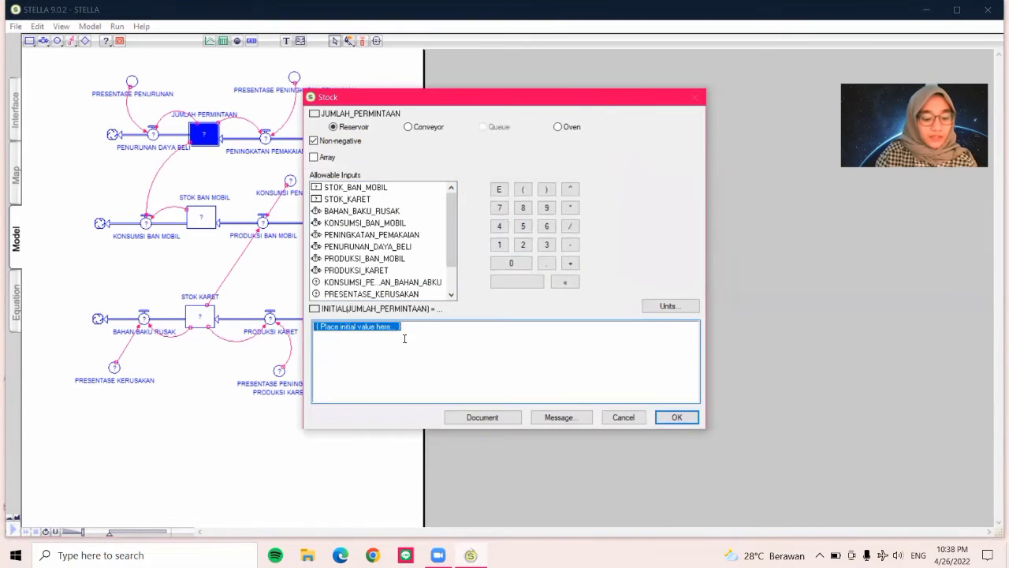
click(499, 226)
click(511, 263)
click(511, 263)
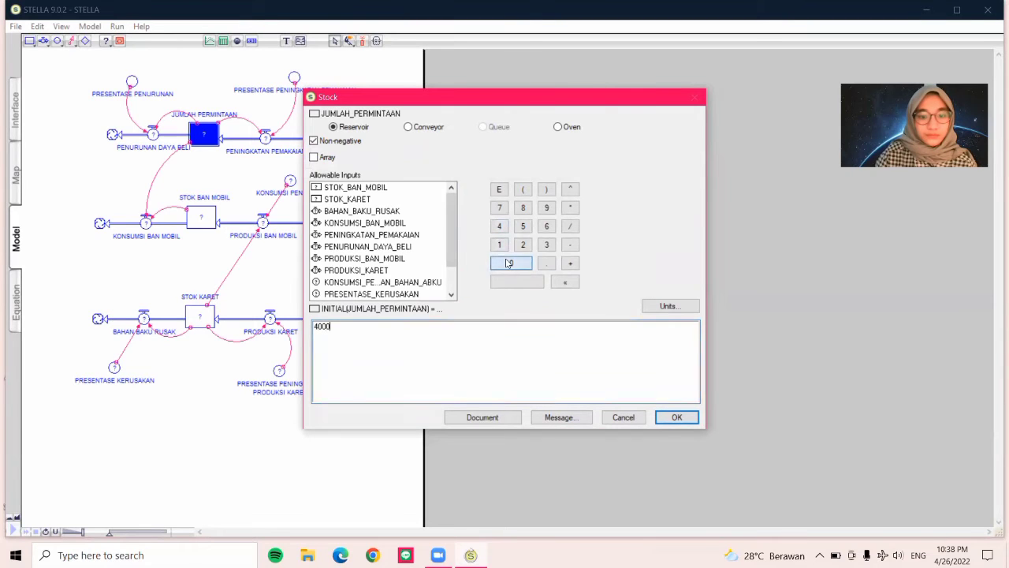
click(511, 262)
click(675, 417)
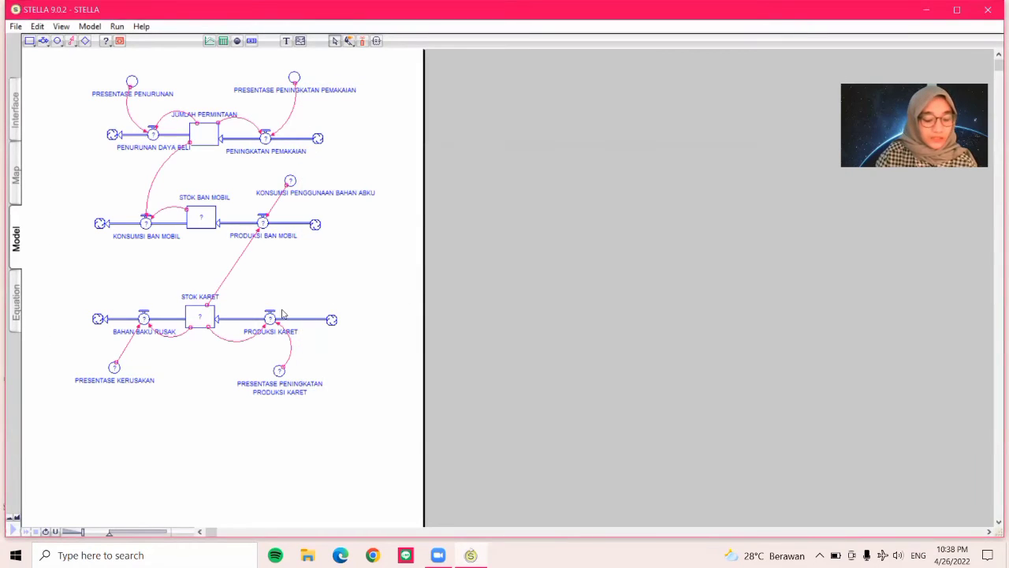
Set the initial value of the STOK KARET stock to 10000.
double_click(201, 317)
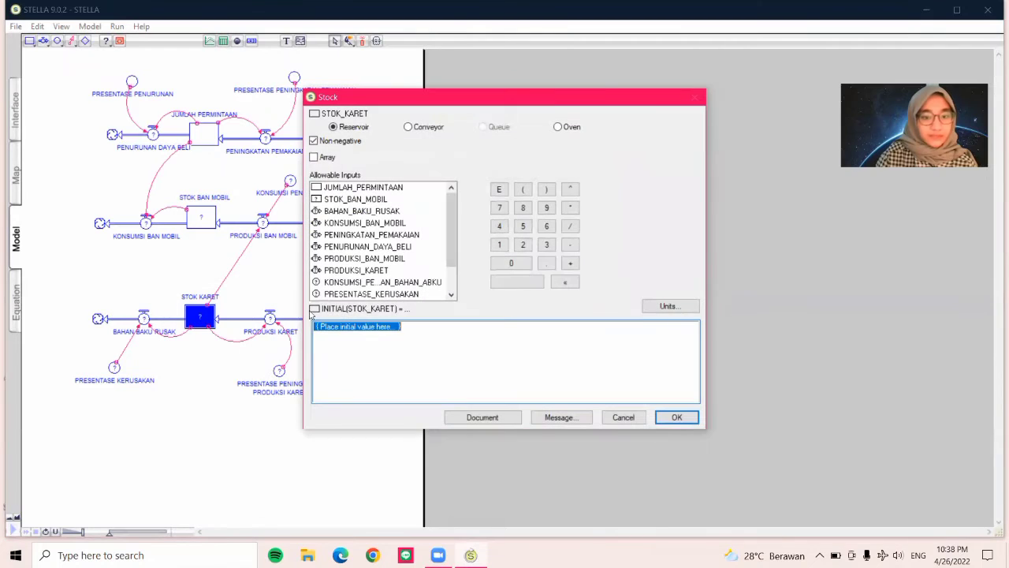
click(499, 245)
click(511, 263)
click(511, 262)
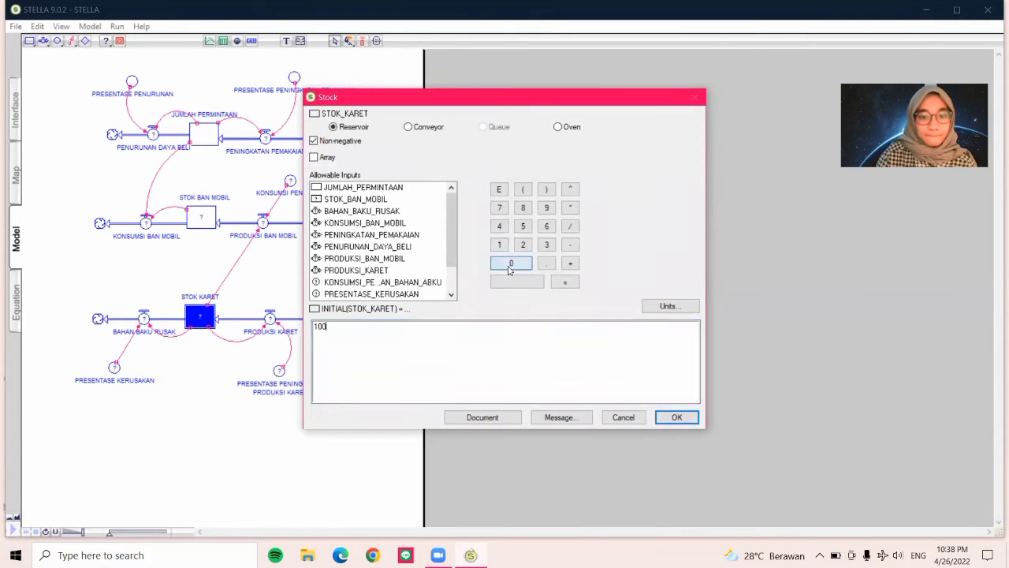
click(511, 263)
click(511, 262)
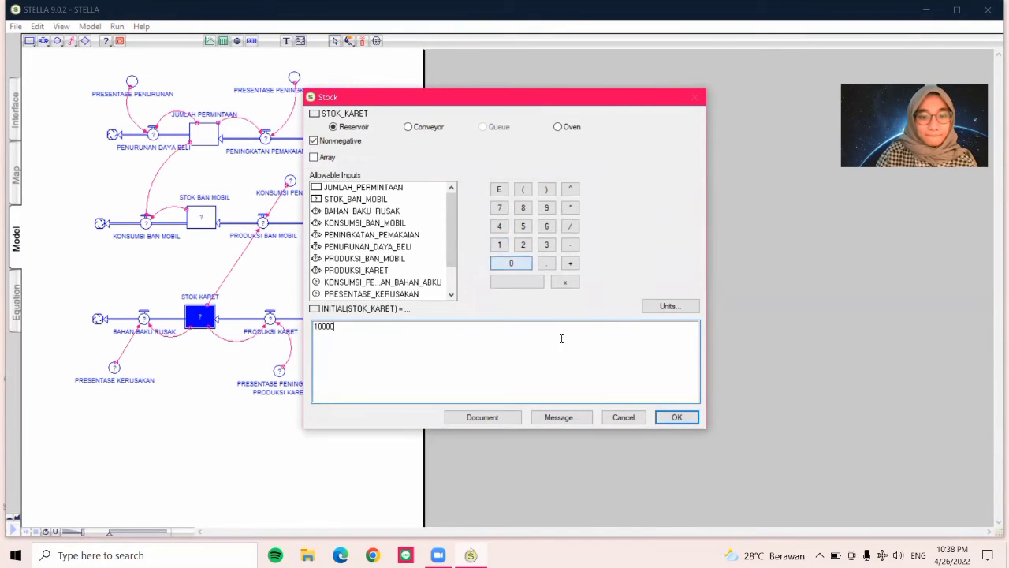
click(677, 424)
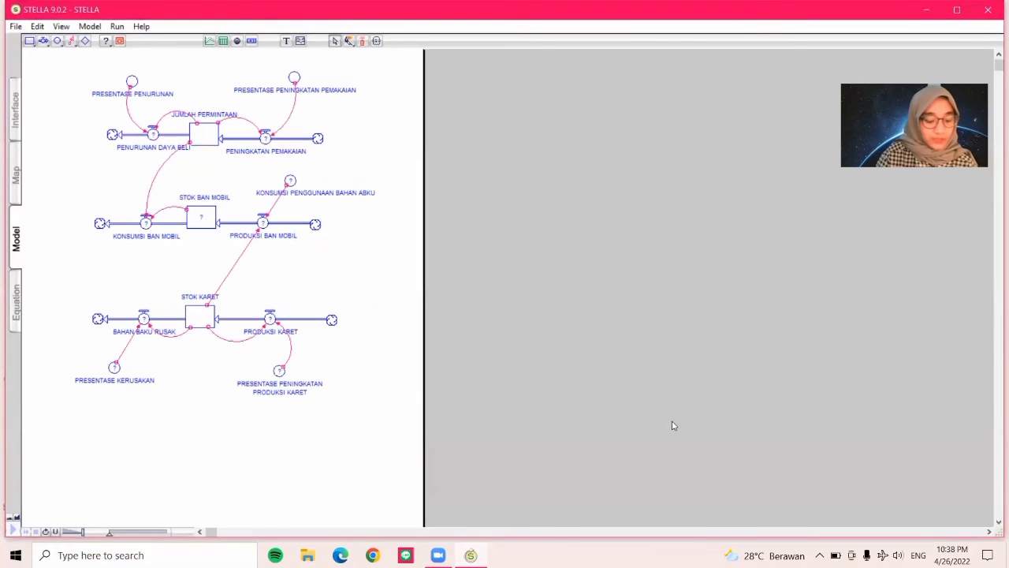
Set the PRESENTASE KERUSAKAN converter's equation to 0.04.
double_click(114, 368)
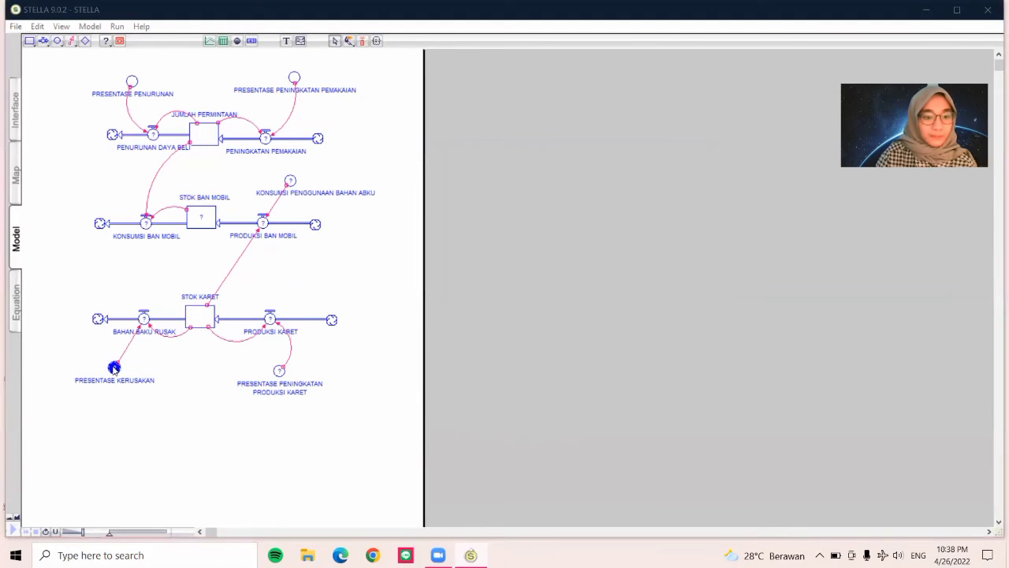
click(517, 256)
click(522, 256)
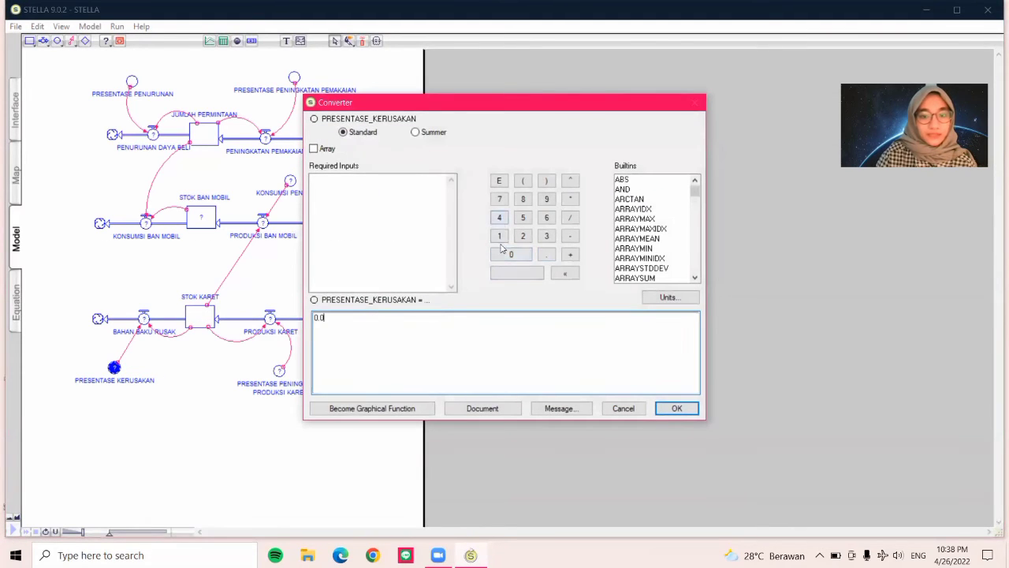
click(502, 221)
click(670, 410)
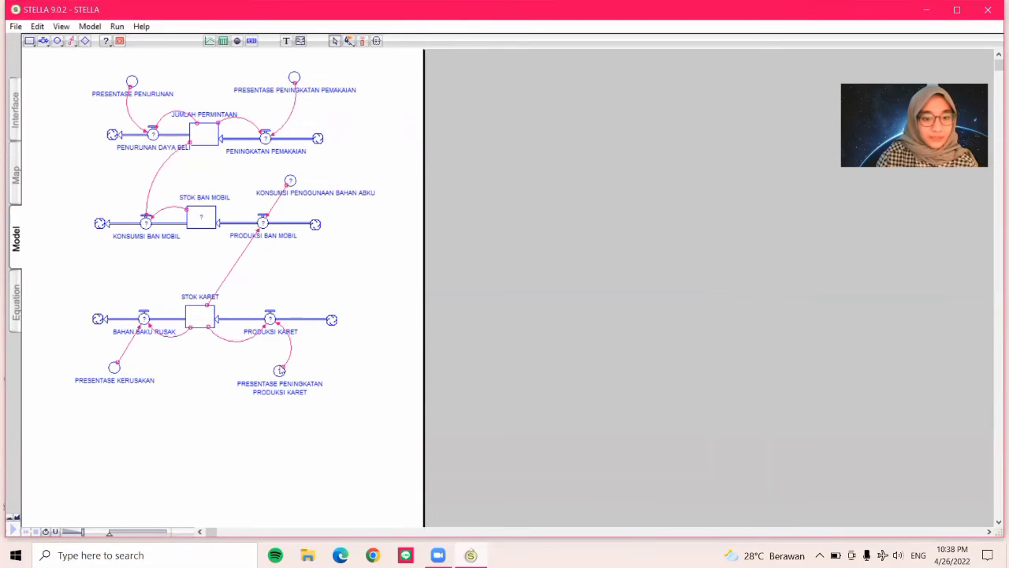
Set the PRESENTASE PENINGKATAN PRODUKSI KARET converter's equation to 0.2.
double_click(279, 370)
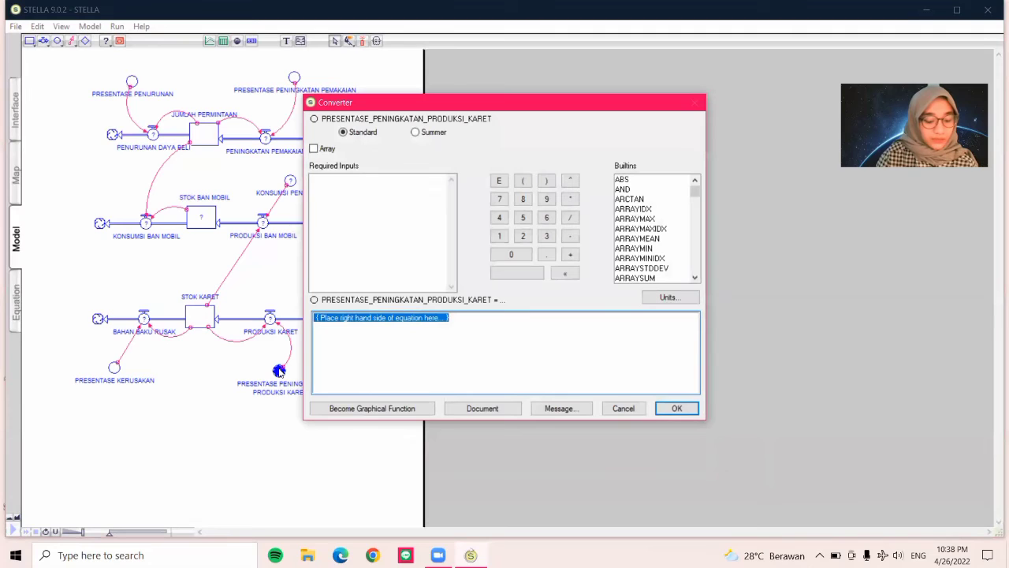
click(511, 254)
click(547, 254)
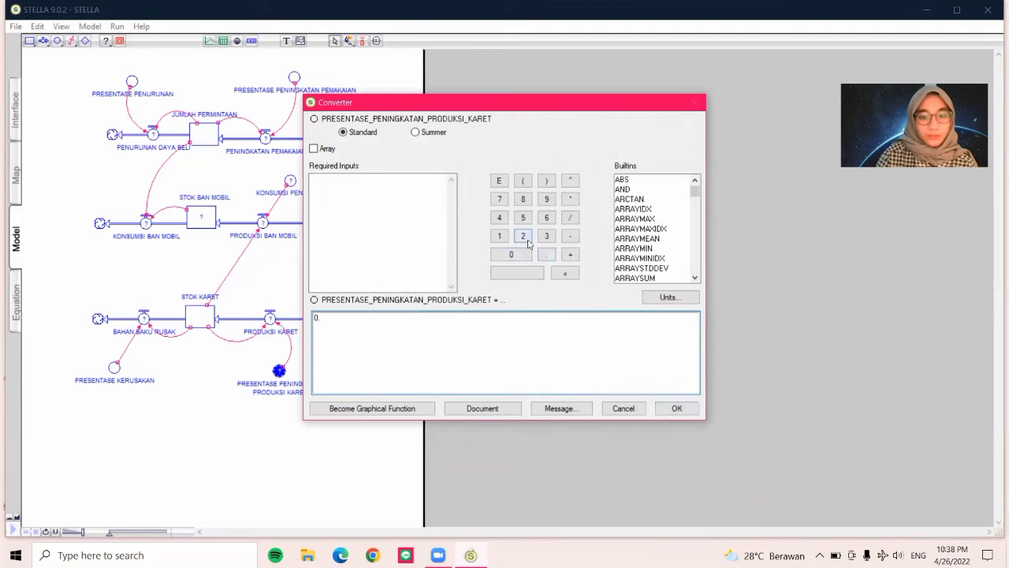
click(523, 236)
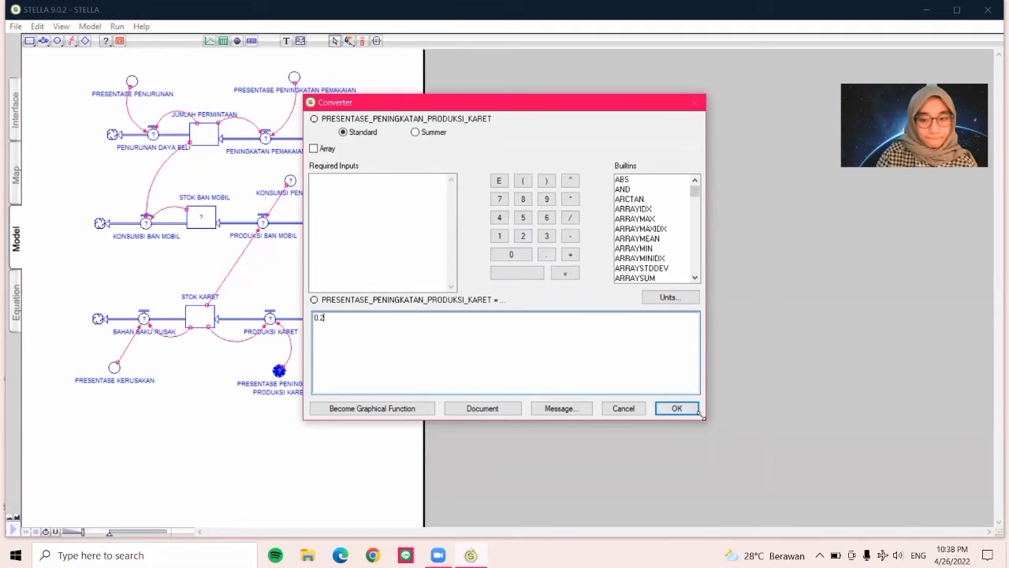
click(678, 410)
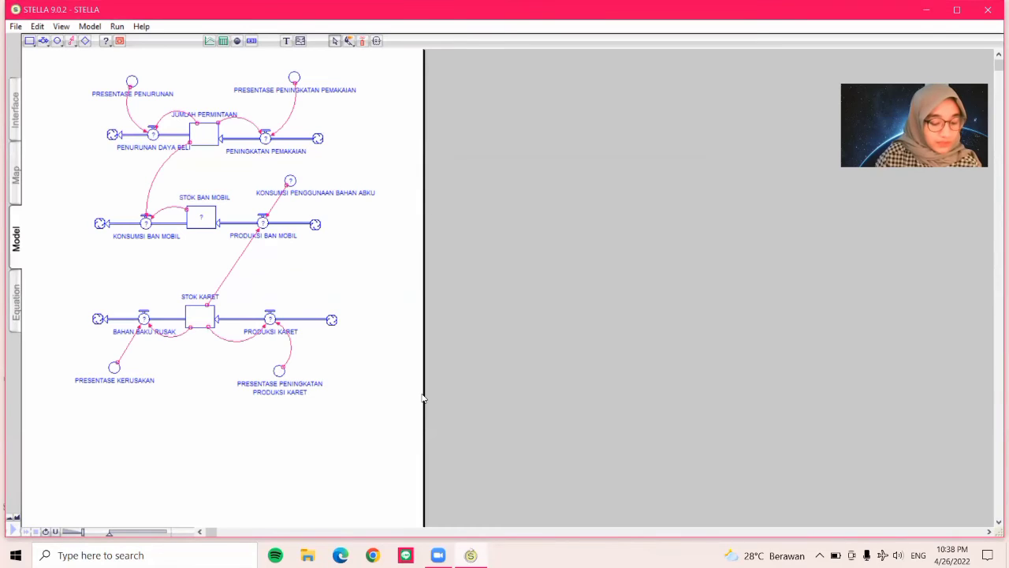
Define the PENURUNAN DAYA BELI flow as PRESENTASE_PENURUNAN*JUMLAH_PERMINTAAN.
double_click(153, 136)
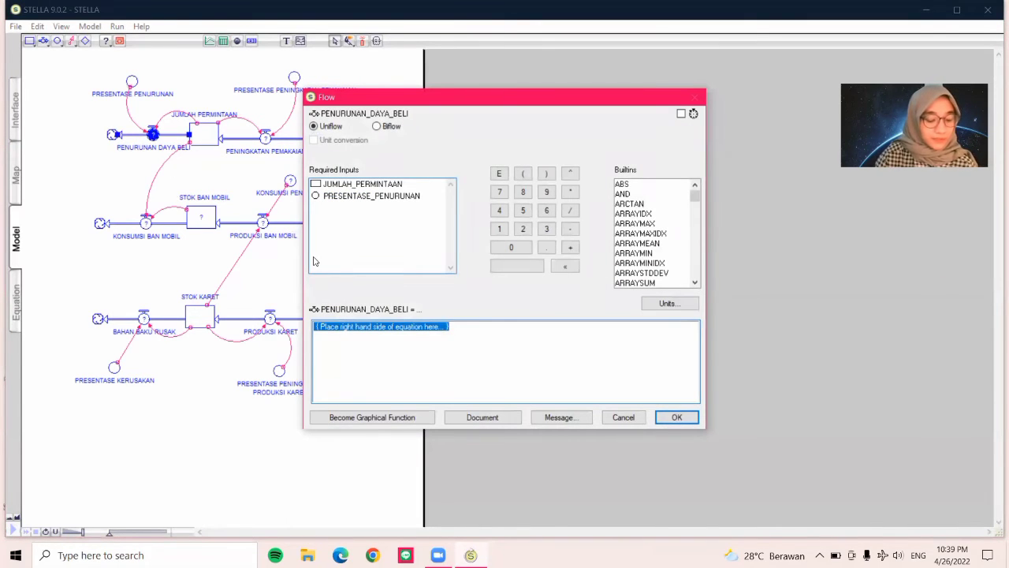
click(370, 196)
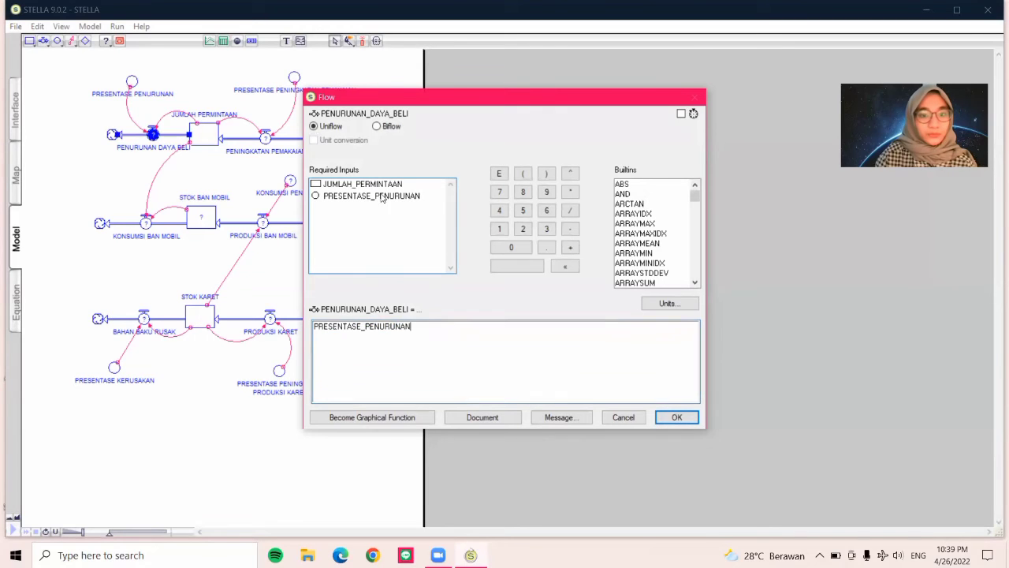
click(571, 173)
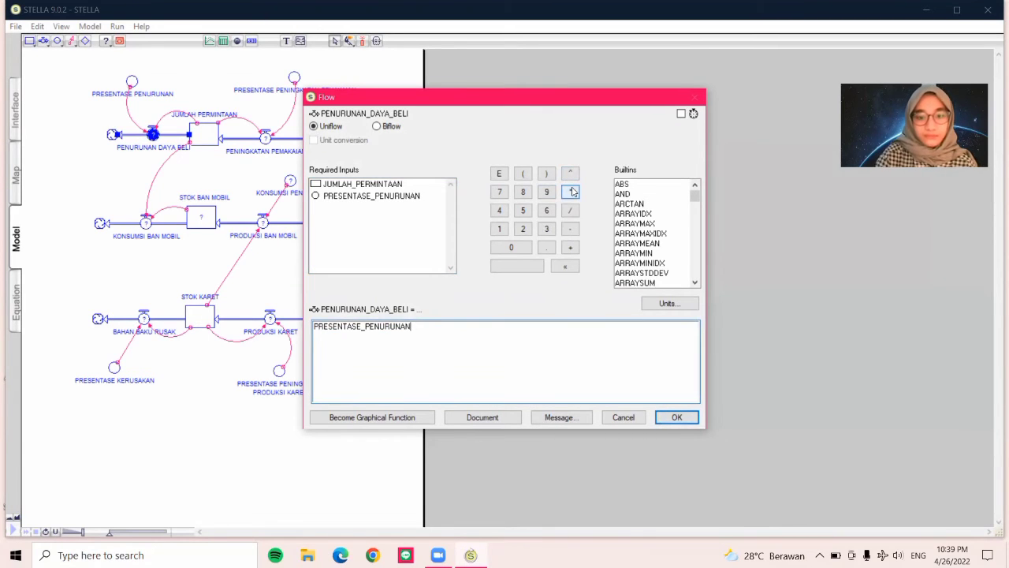
click(572, 192)
click(392, 185)
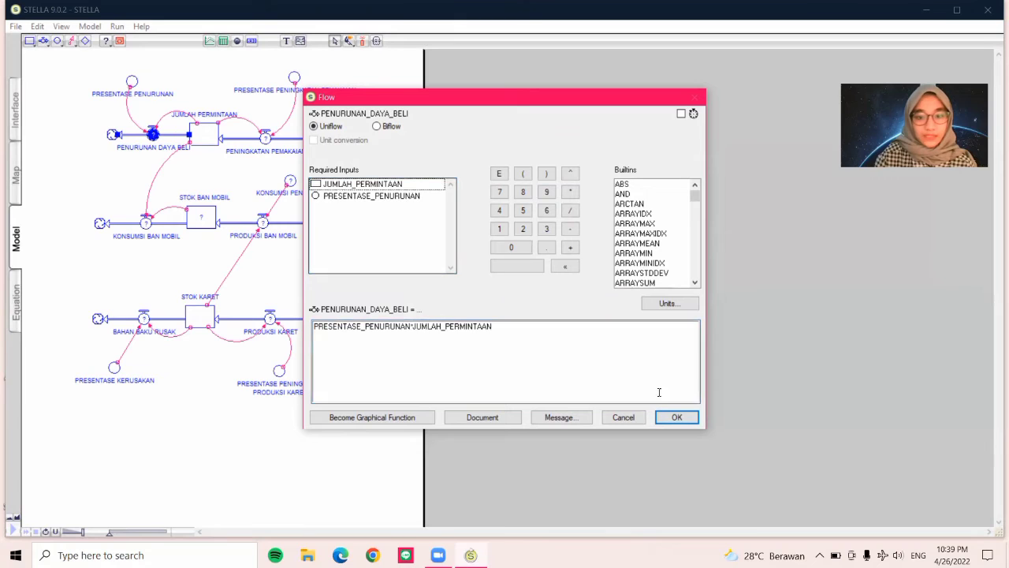
click(676, 417)
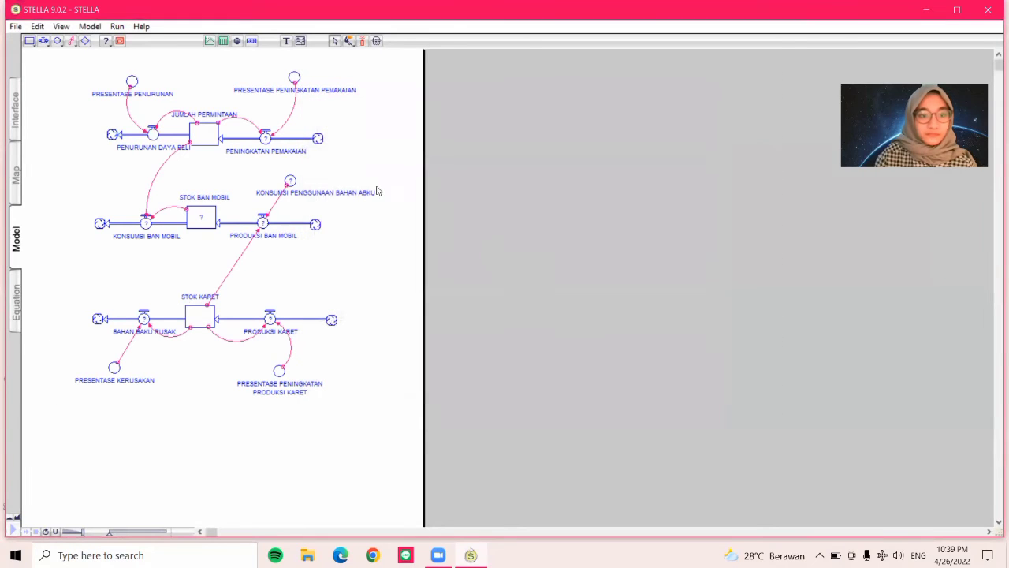
Define the PENINGKATAN PEMAKAIAN flow as PRESENTASE_PENINGKATAN_PEMAKAIAN*JUMLAH_PERMINTAAN.
double_click(266, 138)
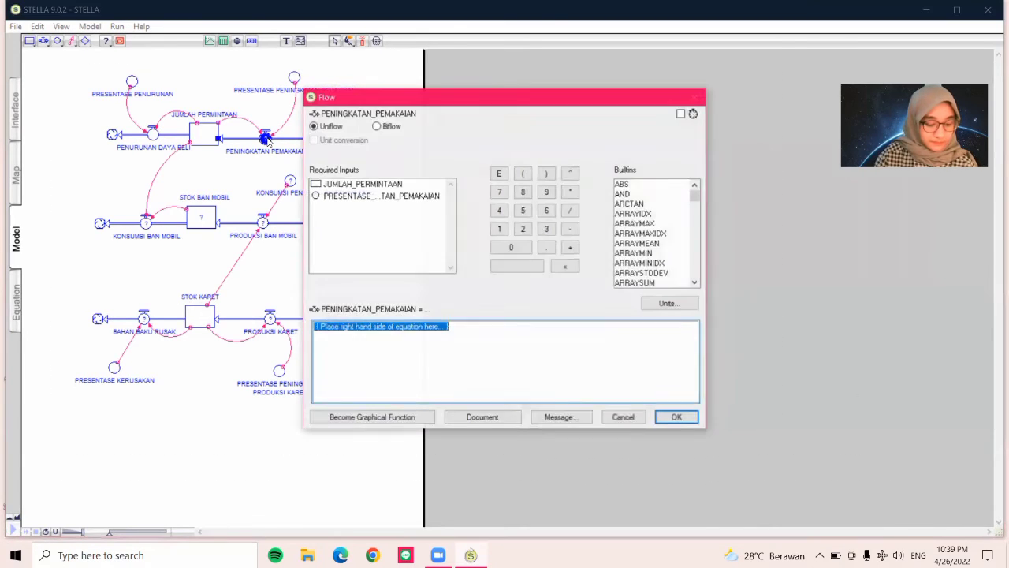
click(367, 196)
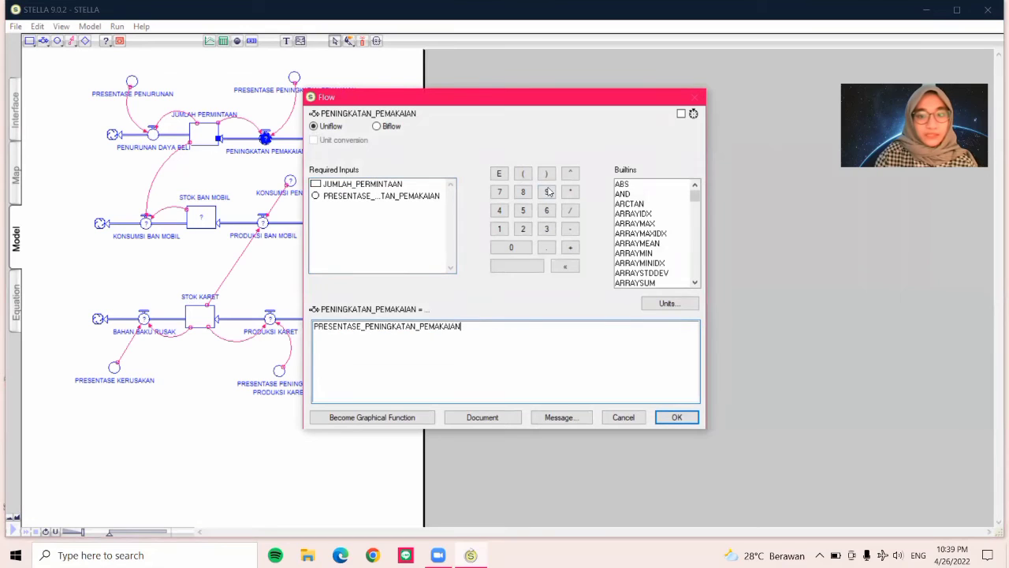
click(570, 191)
click(378, 184)
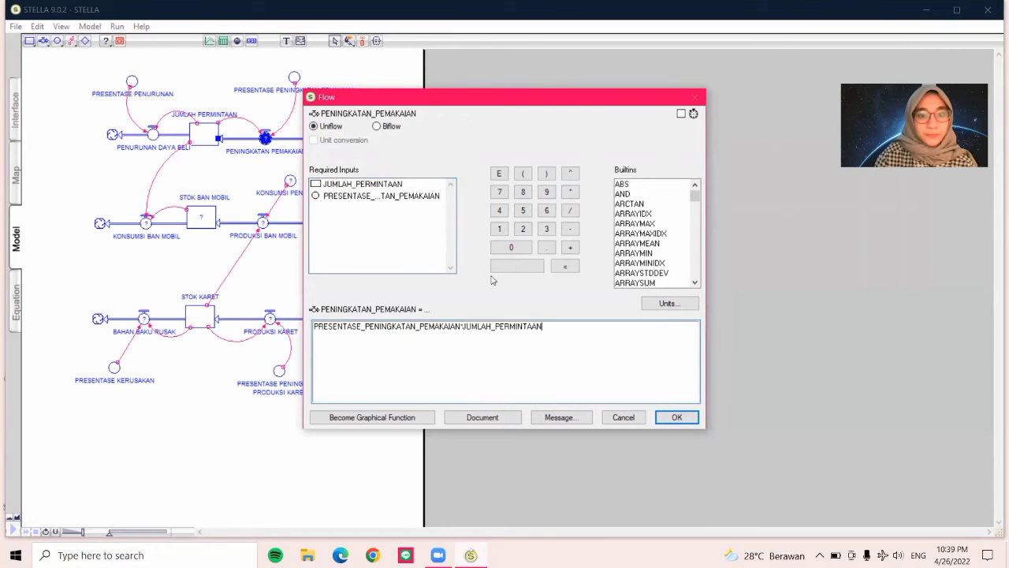
click(676, 418)
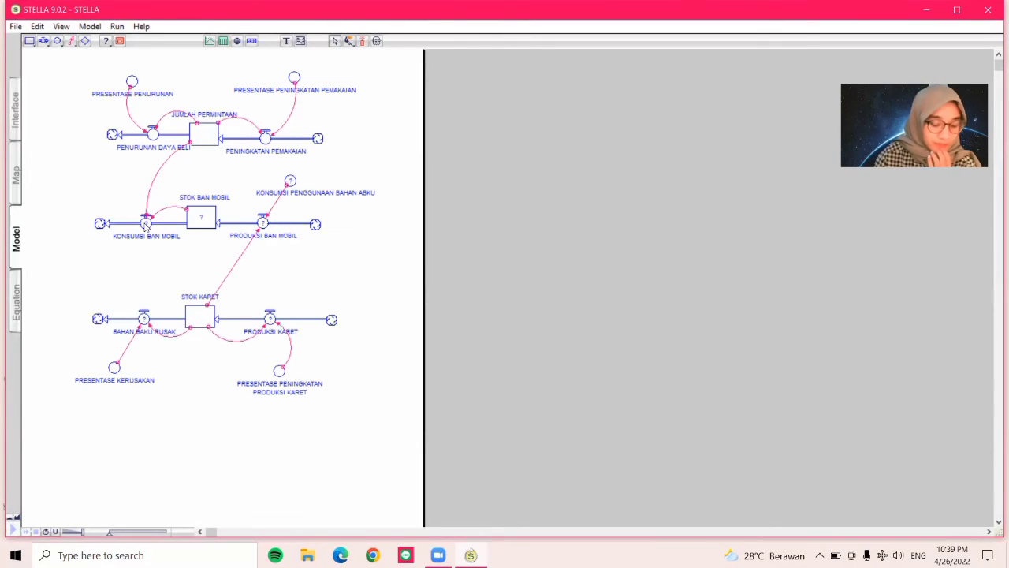
Define the KONSUMSI BAN MOBIL flow as STOK_BAN_MOBIL-JUMLAH_PERMINTAAN.
double_click(146, 224)
click(346, 196)
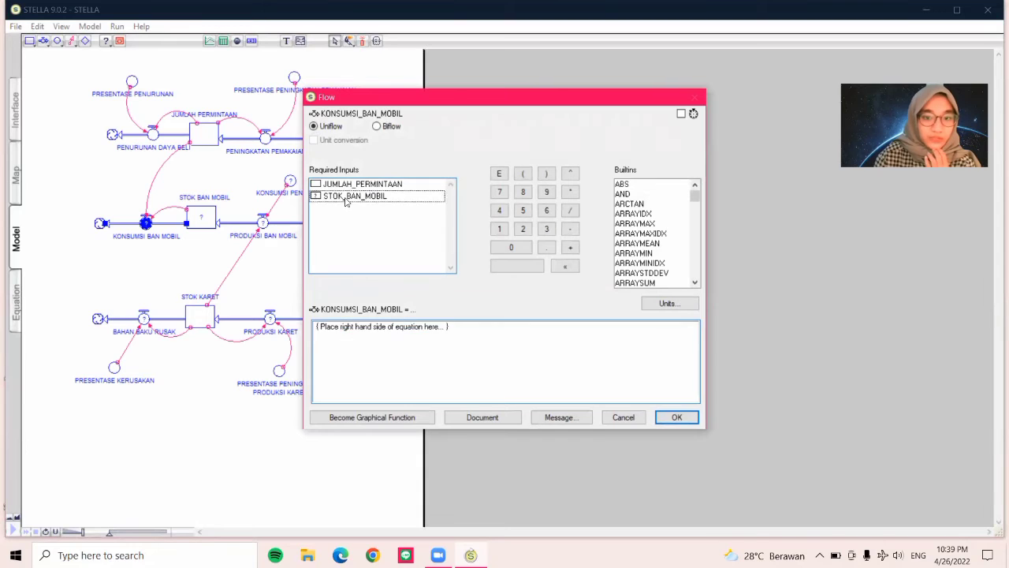
click(345, 198)
click(571, 229)
click(362, 184)
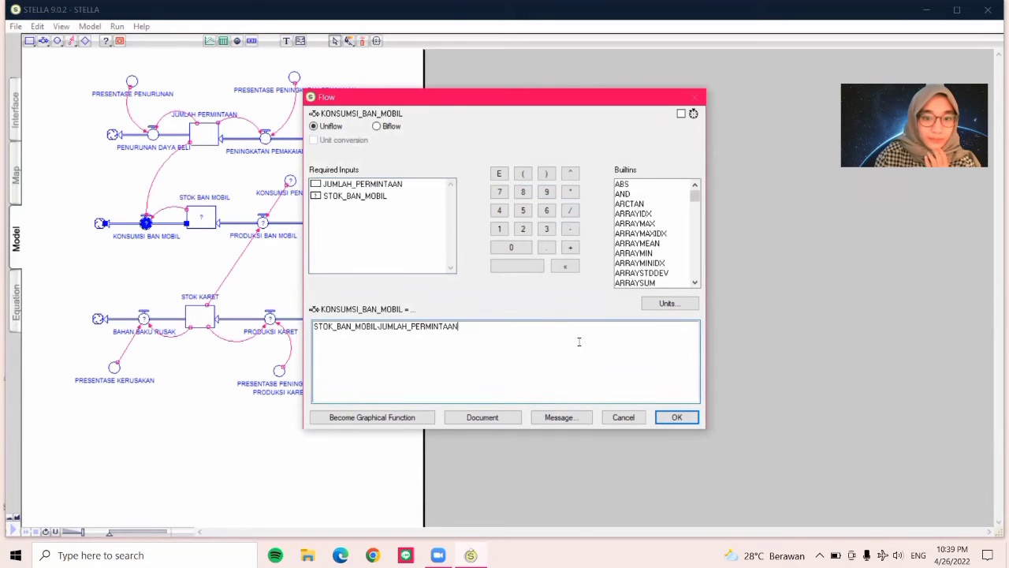
click(675, 417)
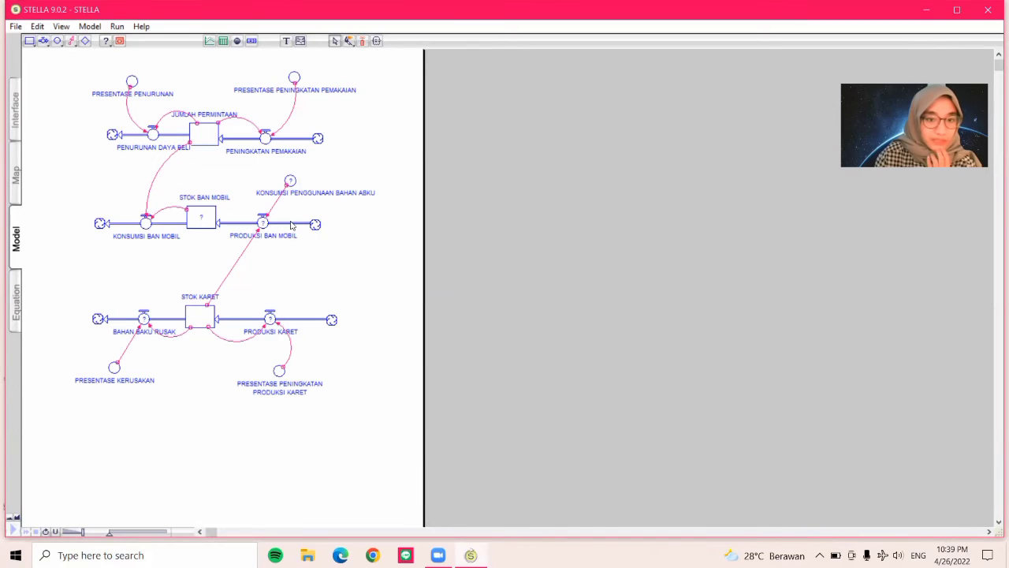
Define the PRODUKSI BAN MOBIL flow as KONSUMSI_PENGGUNAAN_BAHAN_ABKU*STOK_KARET.
double_click(263, 223)
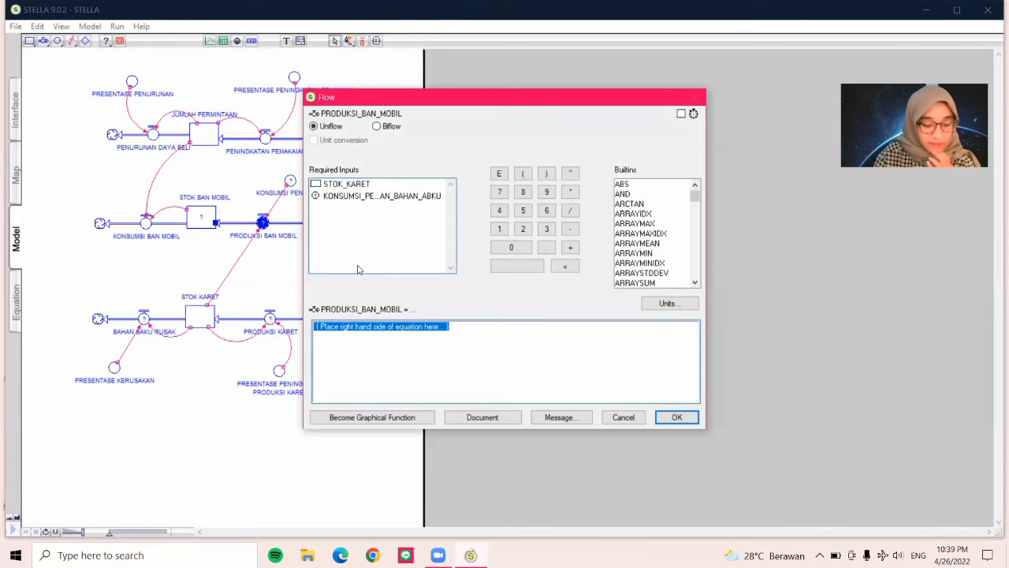
click(387, 195)
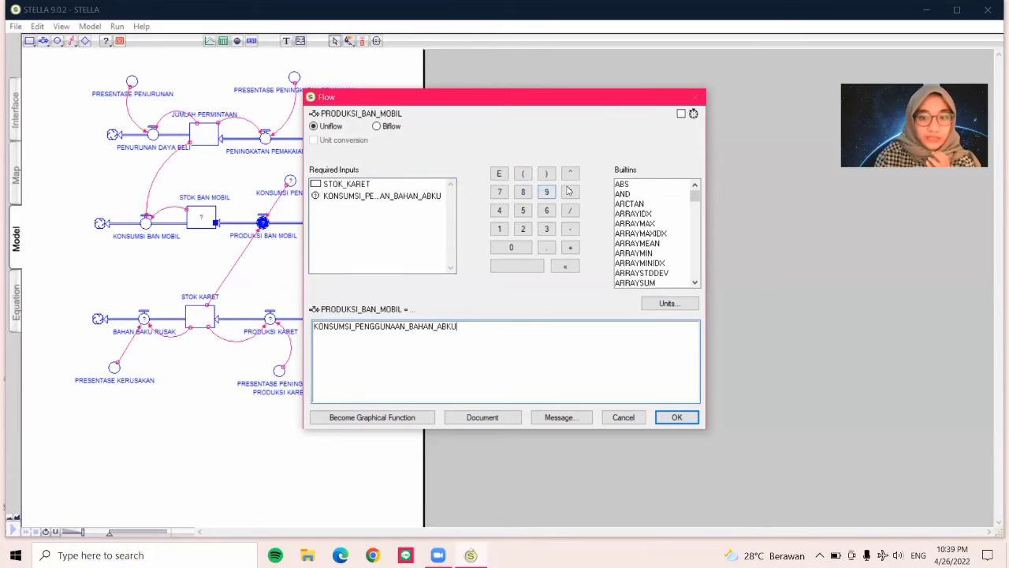
click(367, 186)
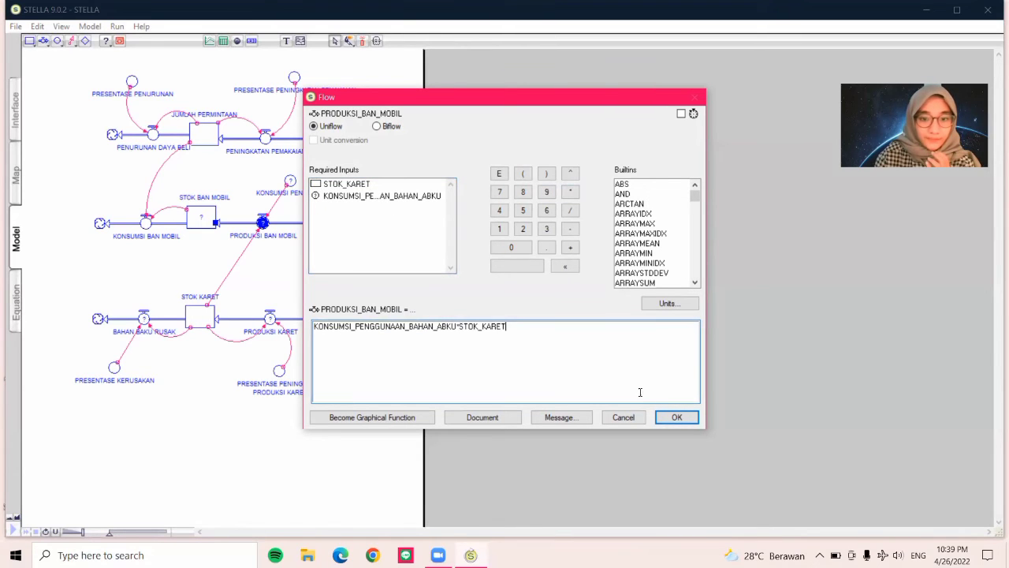
click(674, 417)
Define the BAHAN BAKU RUSAK flow as PRESENTASE_KERUSAKAN*STOK_KARET.
scroll(287, 284, down, 1)
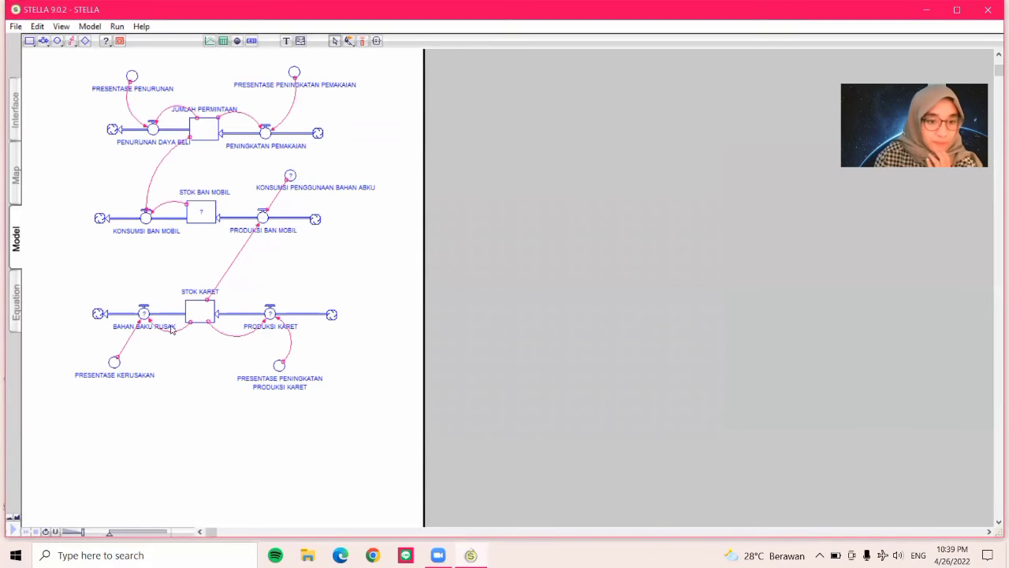
double_click(144, 314)
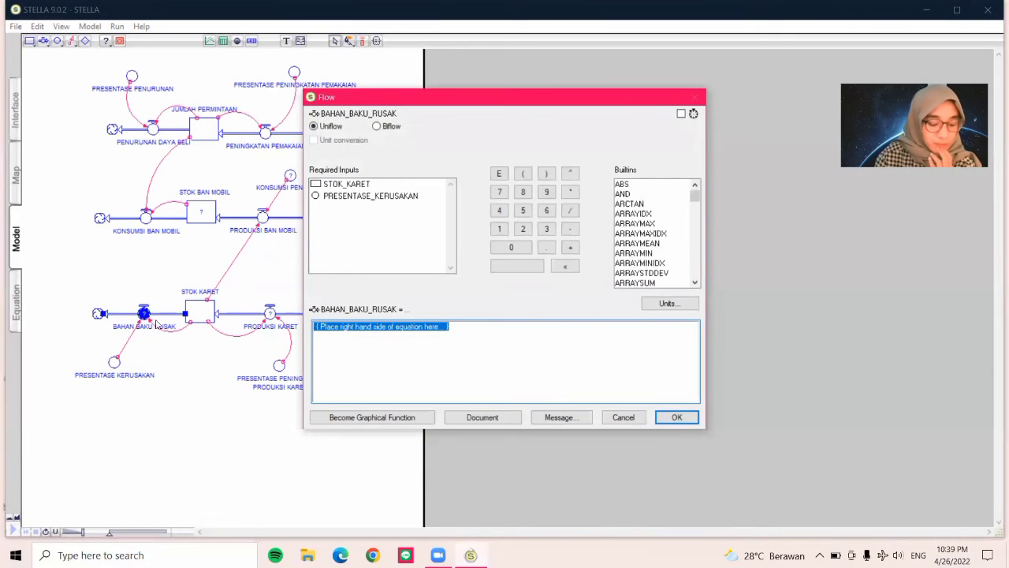
click(347, 196)
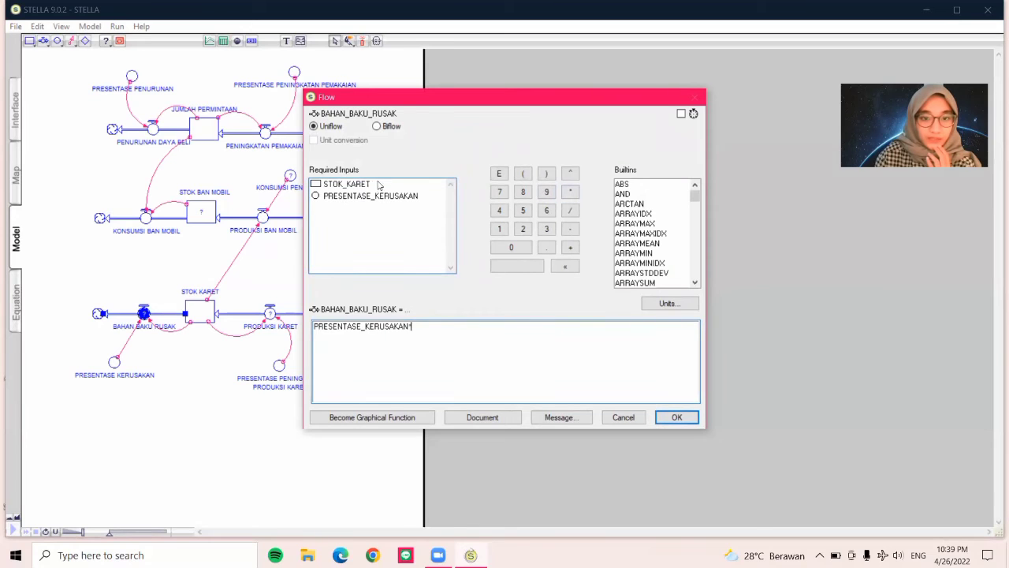
text(*)
click(346, 184)
click(676, 417)
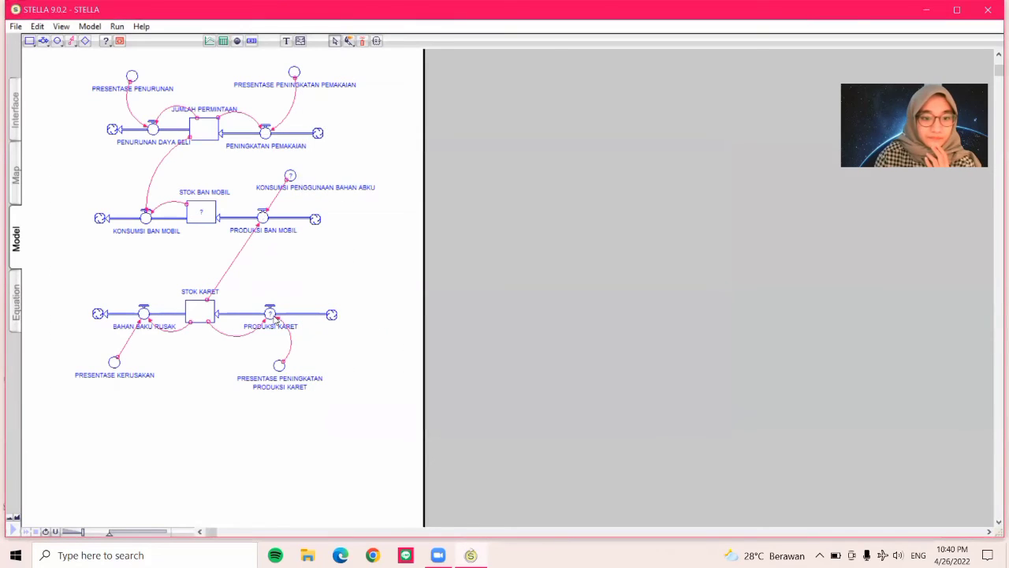
Define the PRODUKSI KARET flow as PRESENTASE_PENINGKATAN_PRODUKSI_KARET*STOK_KARET.
double_click(271, 314)
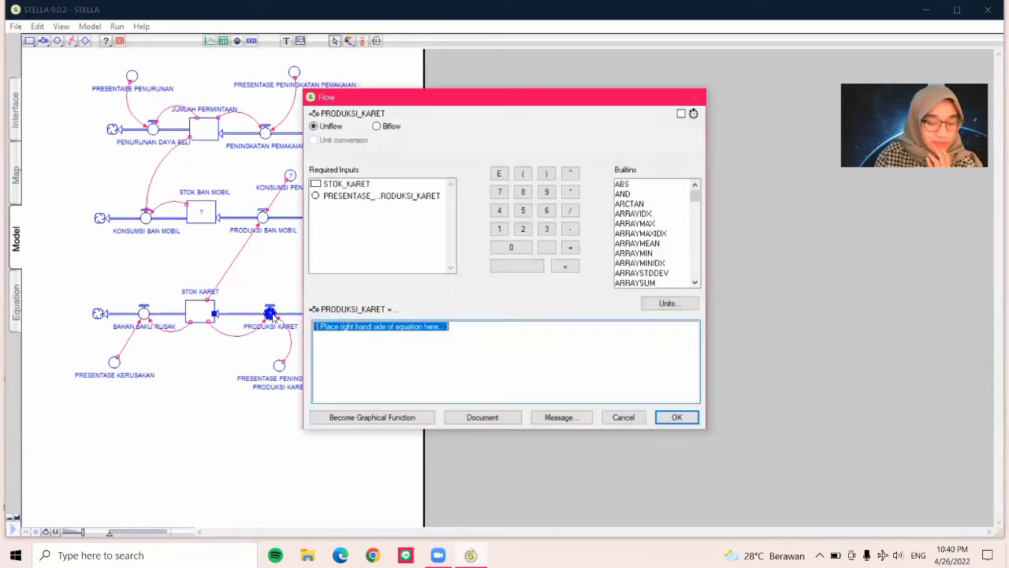
click(362, 196)
click(570, 191)
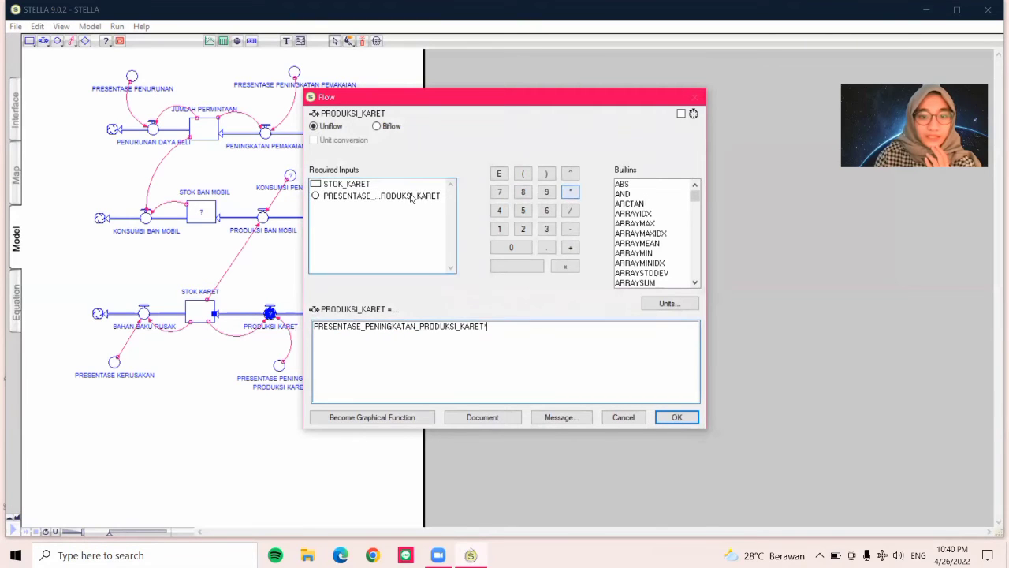
click(361, 183)
click(675, 418)
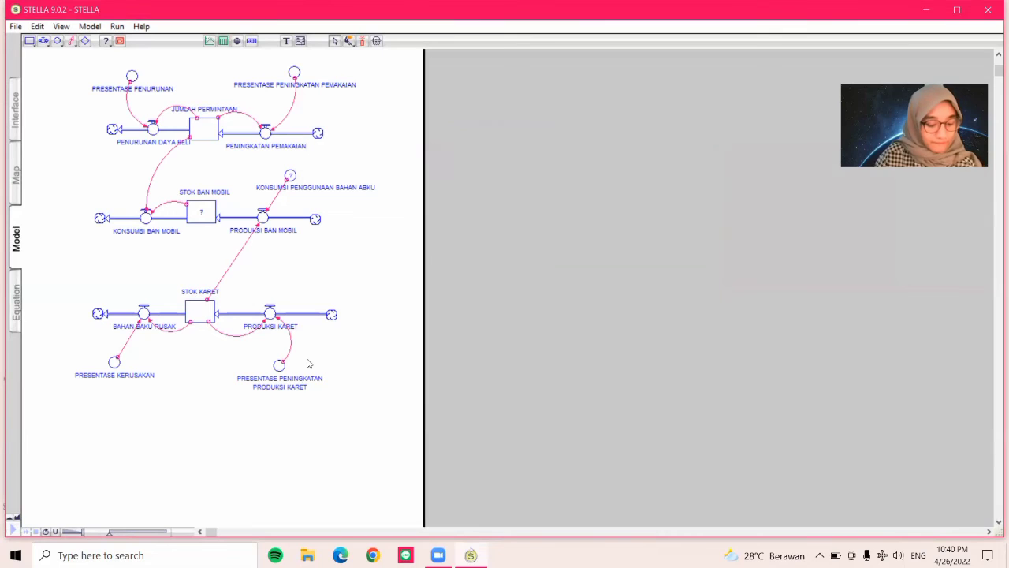
Set the initial value of the STOK BAN MOBIL stock to PRODUKSI_BAN_MOBIL.
double_click(202, 212)
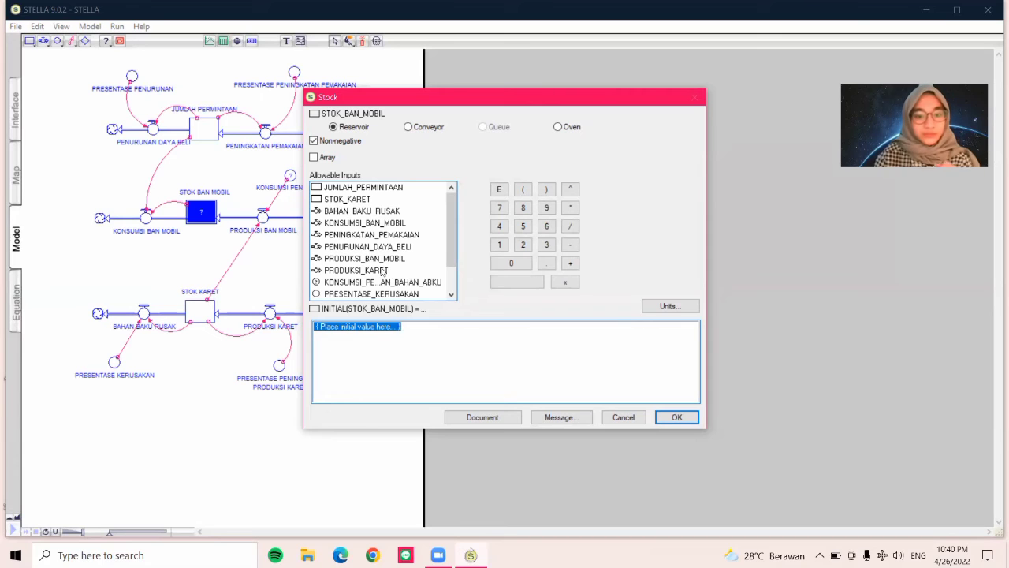
click(365, 257)
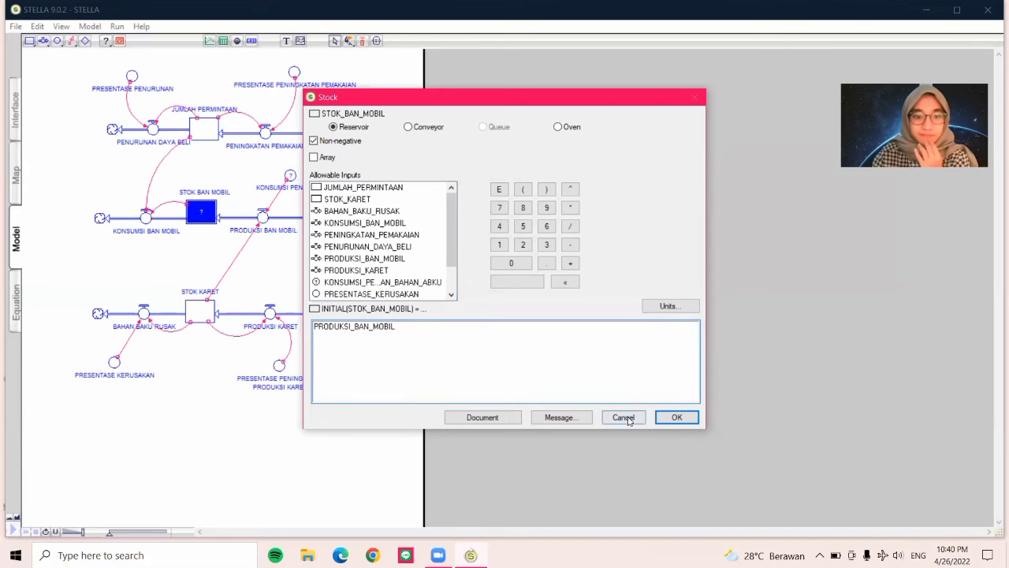
click(676, 418)
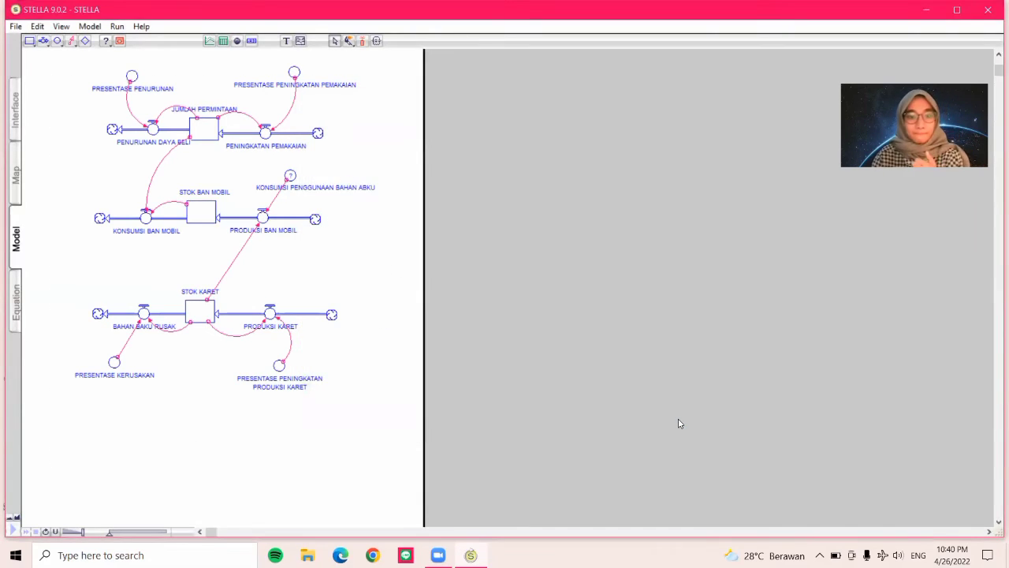
Set the KONSUMSI PENGGUNAAN BAHAN ABKU converter's equation to 1.
double_click(290, 176)
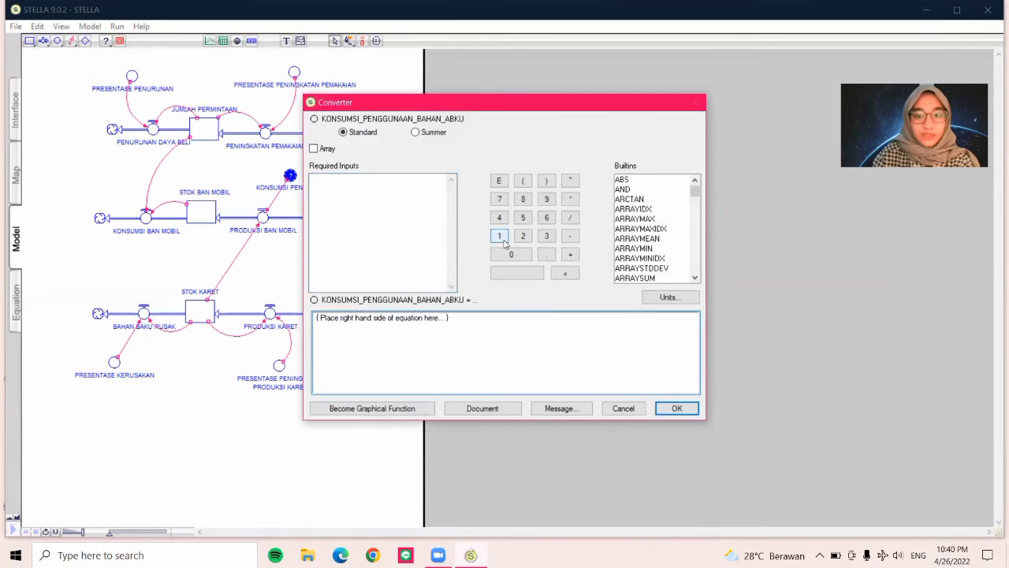
click(499, 236)
click(676, 407)
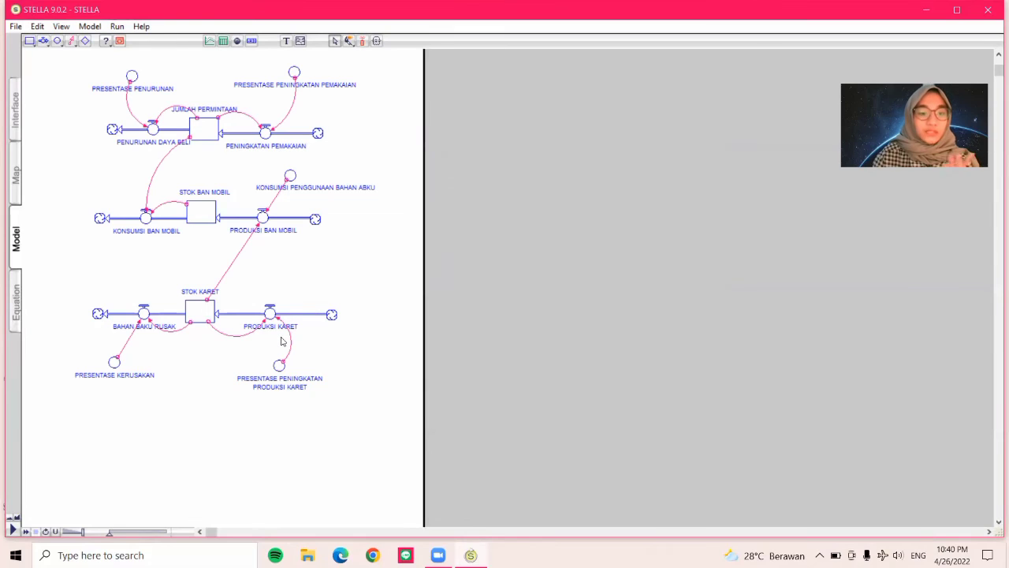
Place a graph pad beside the stock-and-flow diagram and pin it to the model page.
mouse_move(242, 385)
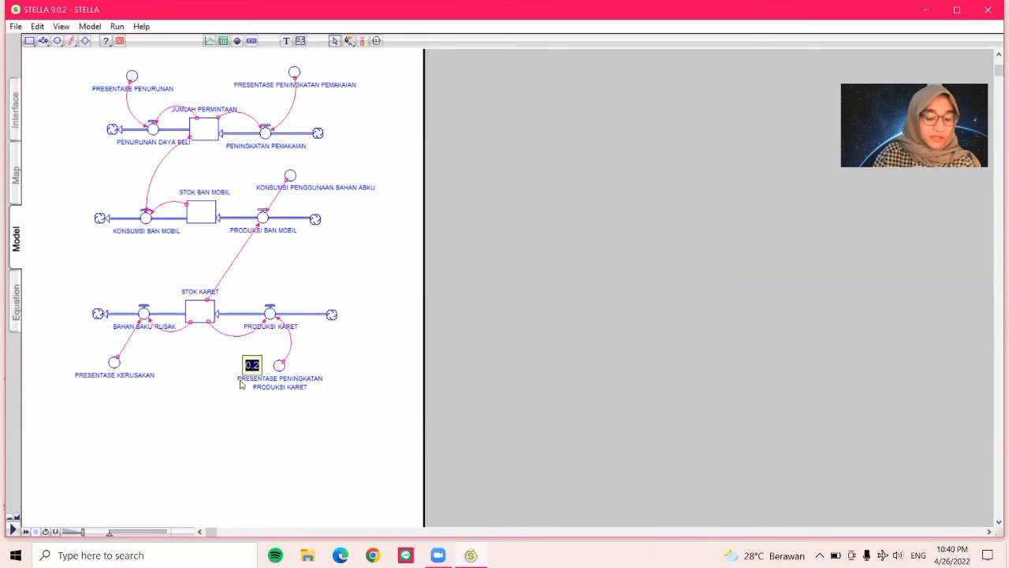
click(215, 42)
click(349, 251)
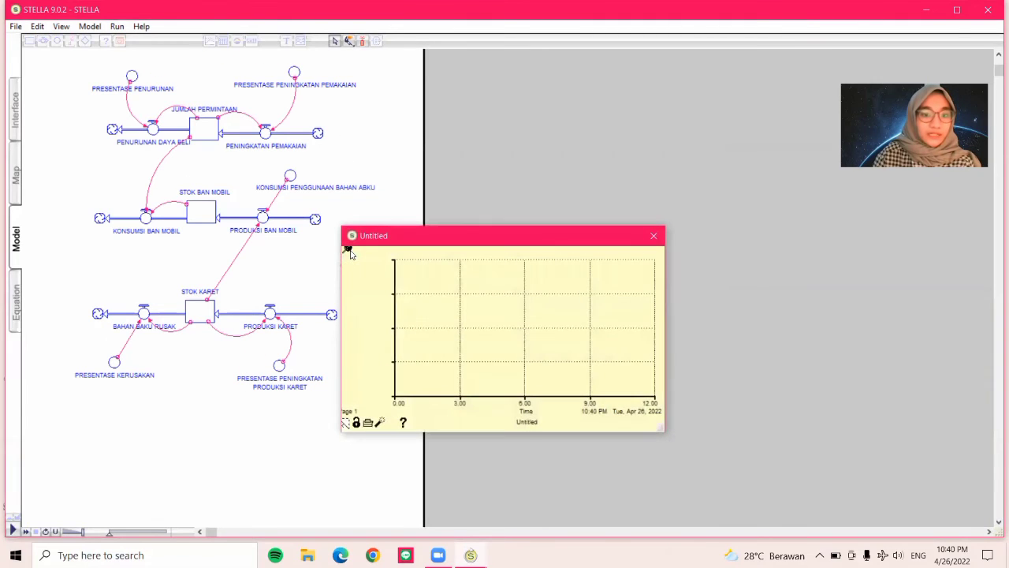
click(348, 251)
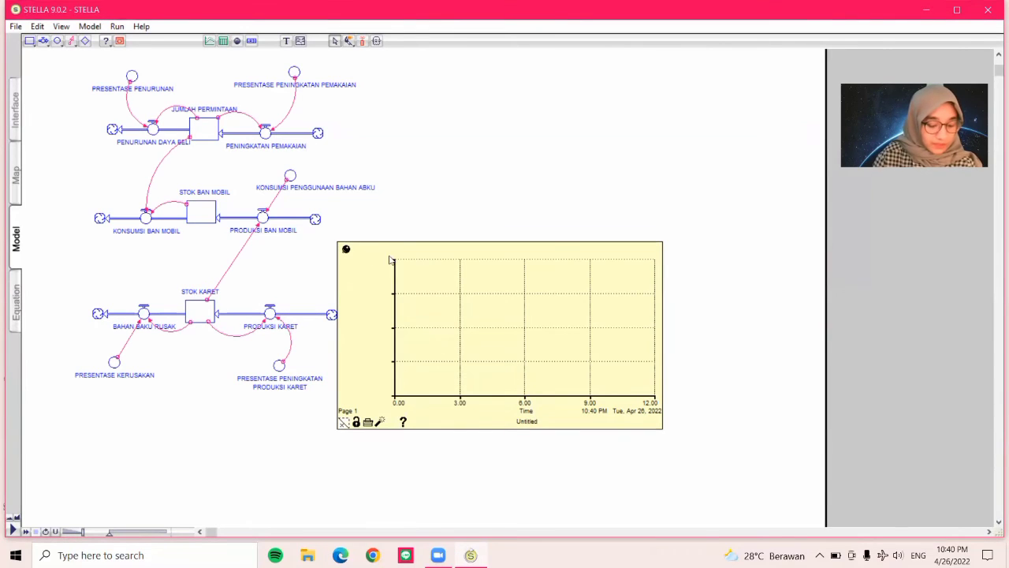
Define the graph as a time series of JUMLAH_PERMINTAAN, STOK_KARET, STOK_BAN_MOBIL, PRODUKSI_BAN_MOBIL and KONSUMSI_BAN_MOBIL, in that order.
double_click(379, 275)
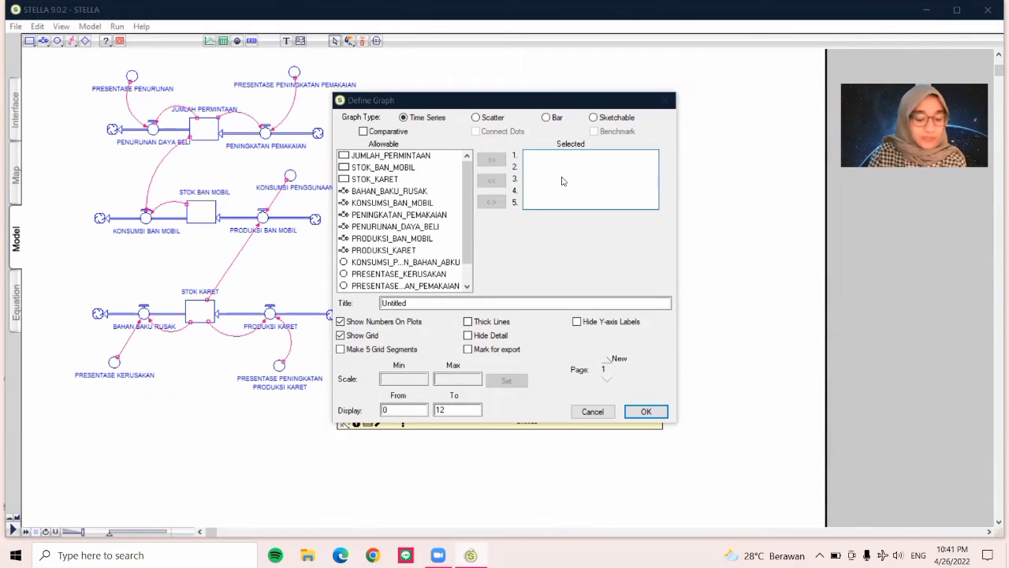
click(402, 157)
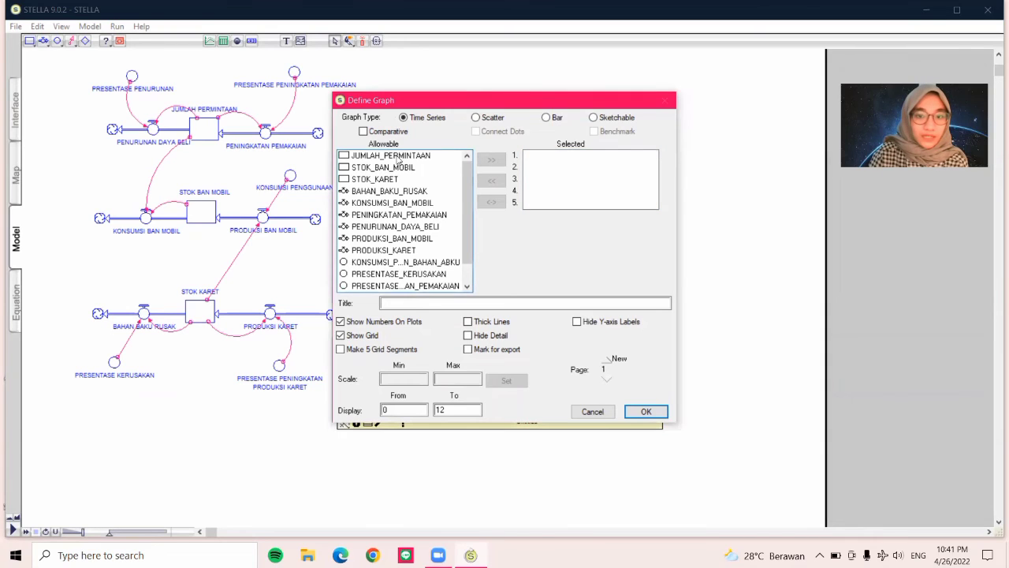
double_click(402, 157)
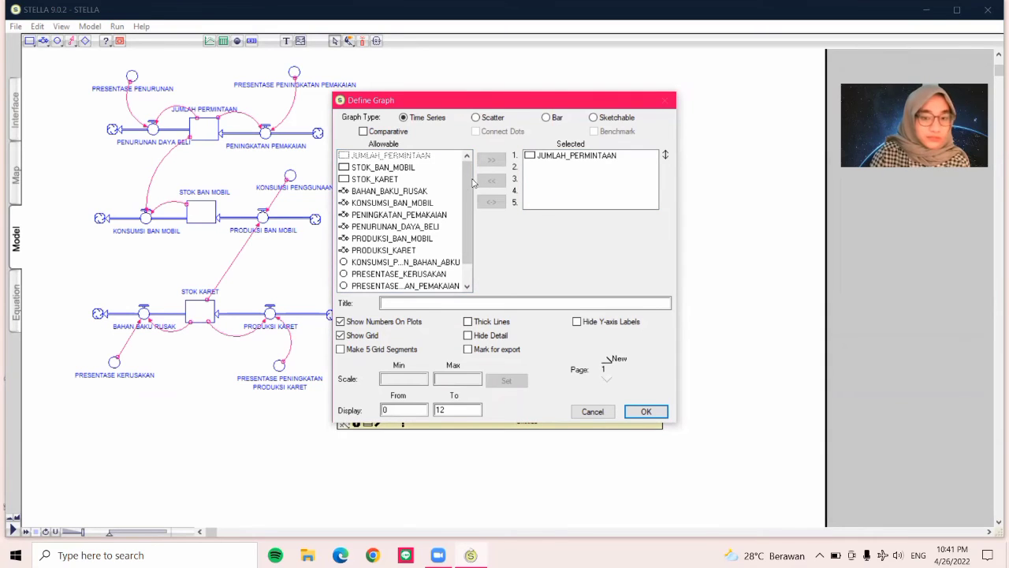
double_click(386, 179)
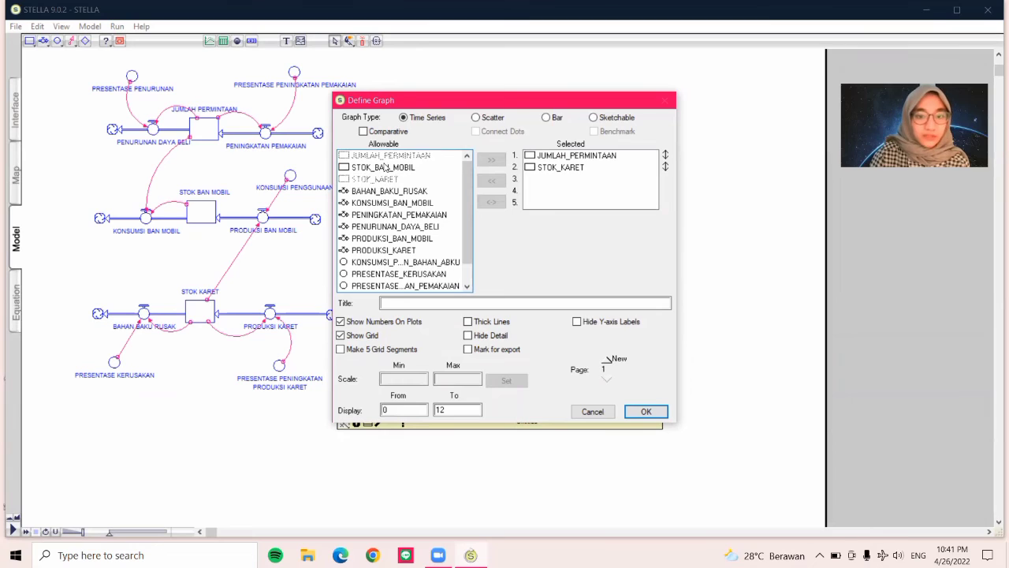
double_click(386, 167)
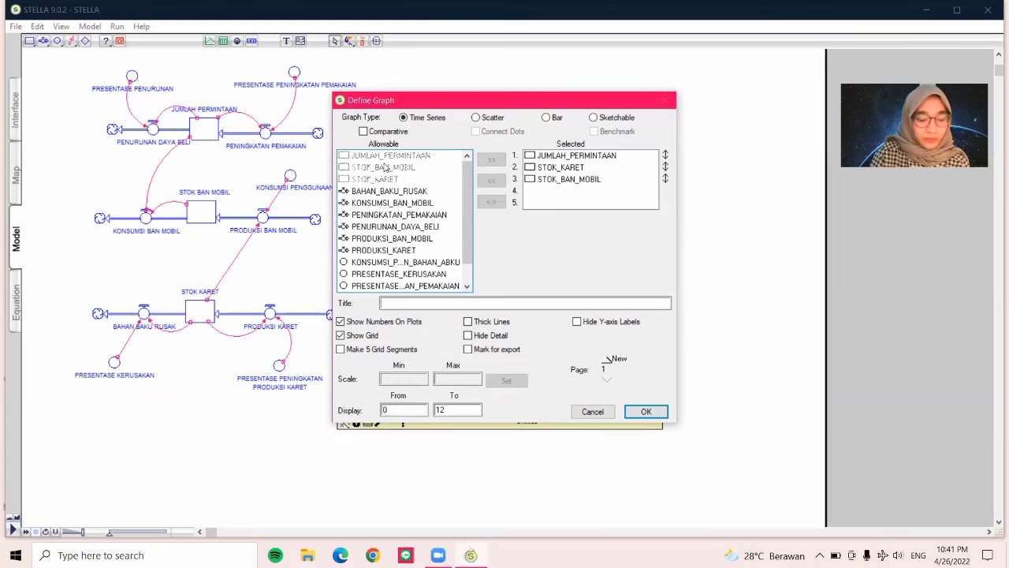
double_click(400, 239)
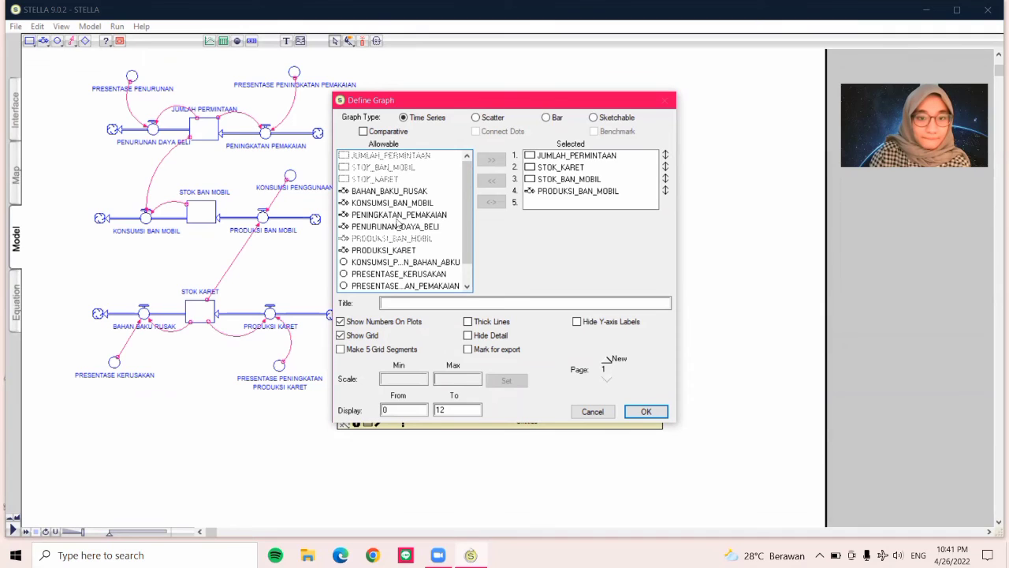
double_click(398, 205)
scroll(432, 251, down, 1)
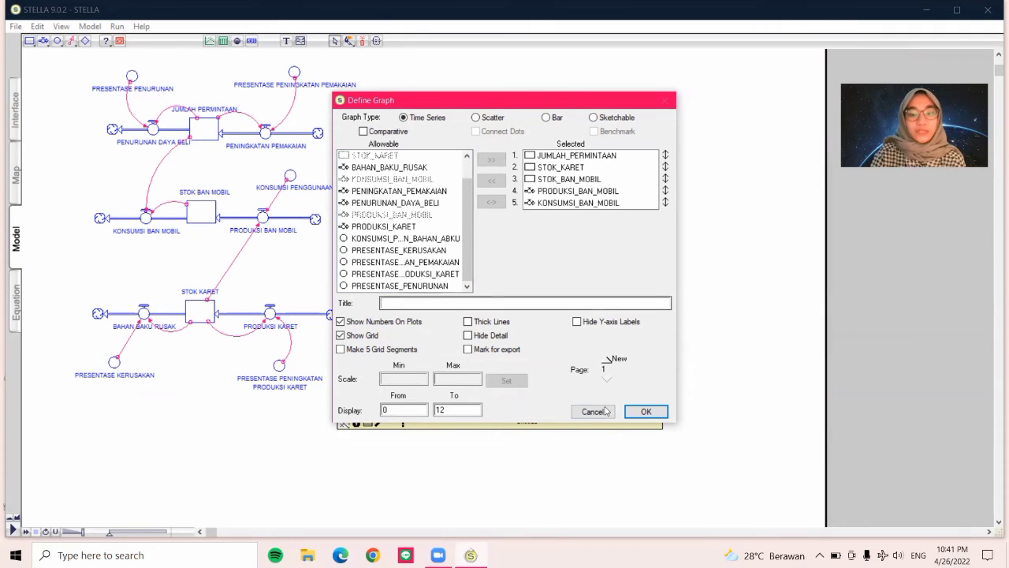
click(645, 411)
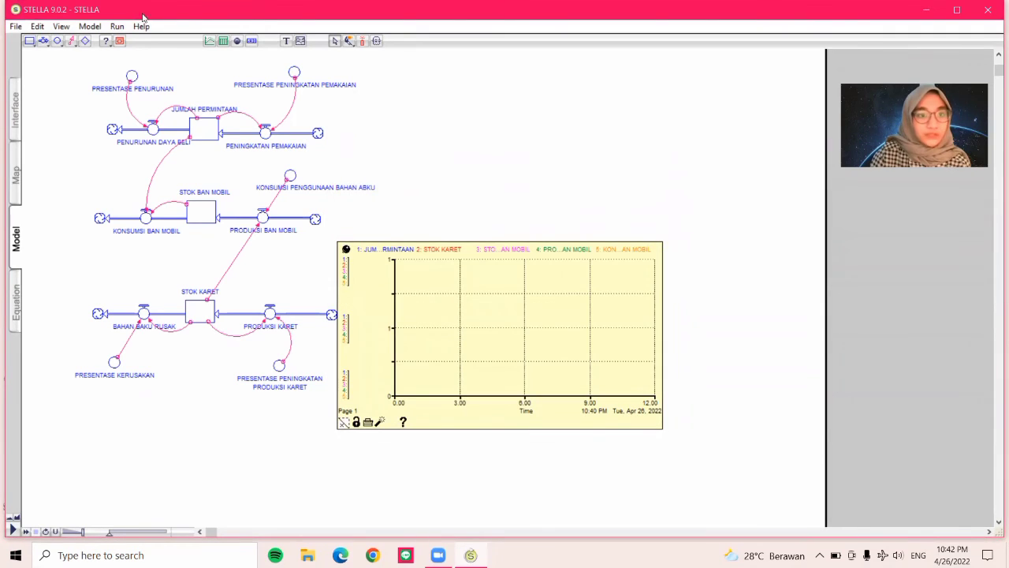
Configure the run specs with the simulation starting from 1, a DT of 1 and months as the unit of time.
click(117, 26)
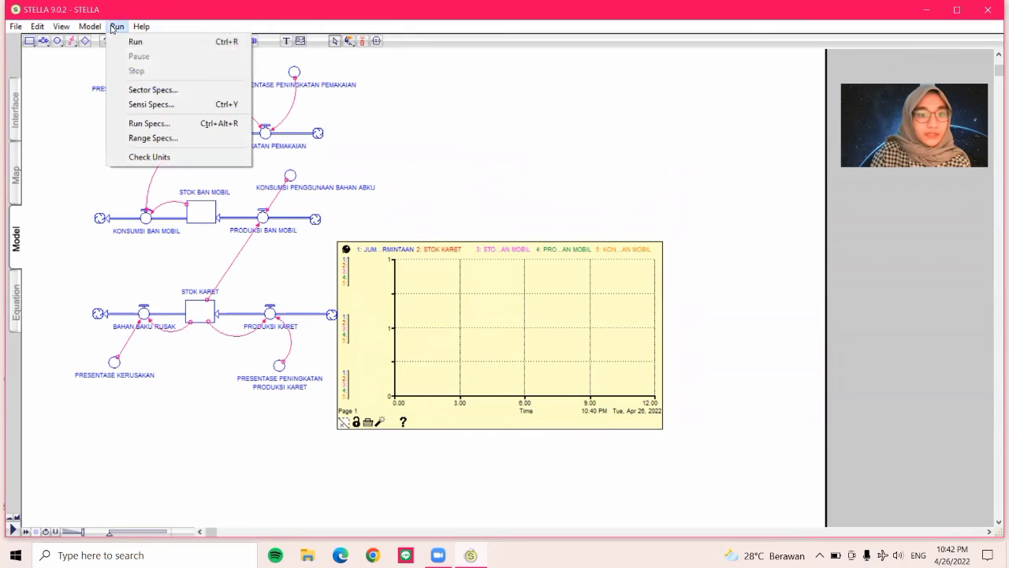
click(150, 123)
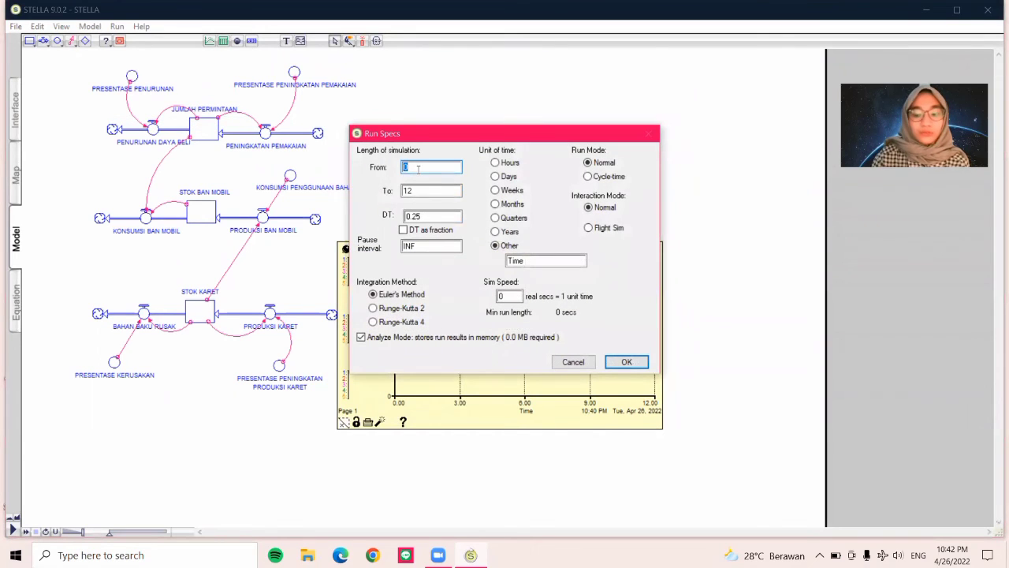
key(Tab)
key(Tab)
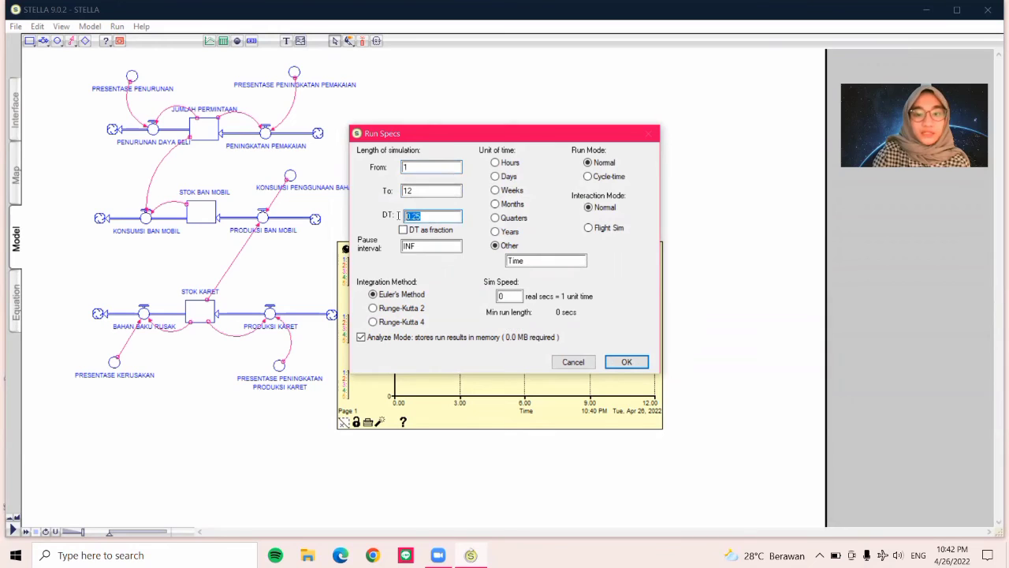
text(1)
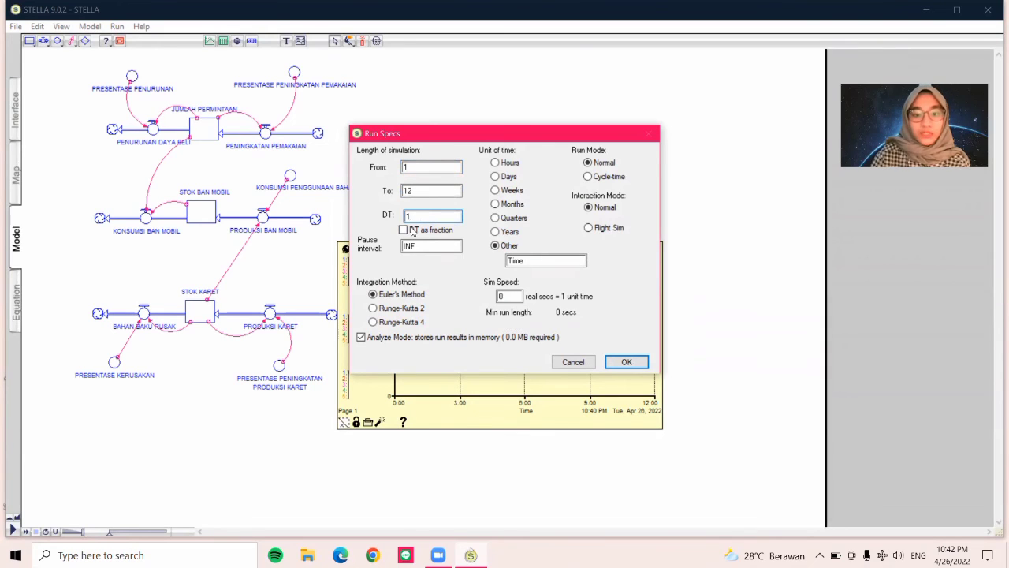
click(508, 205)
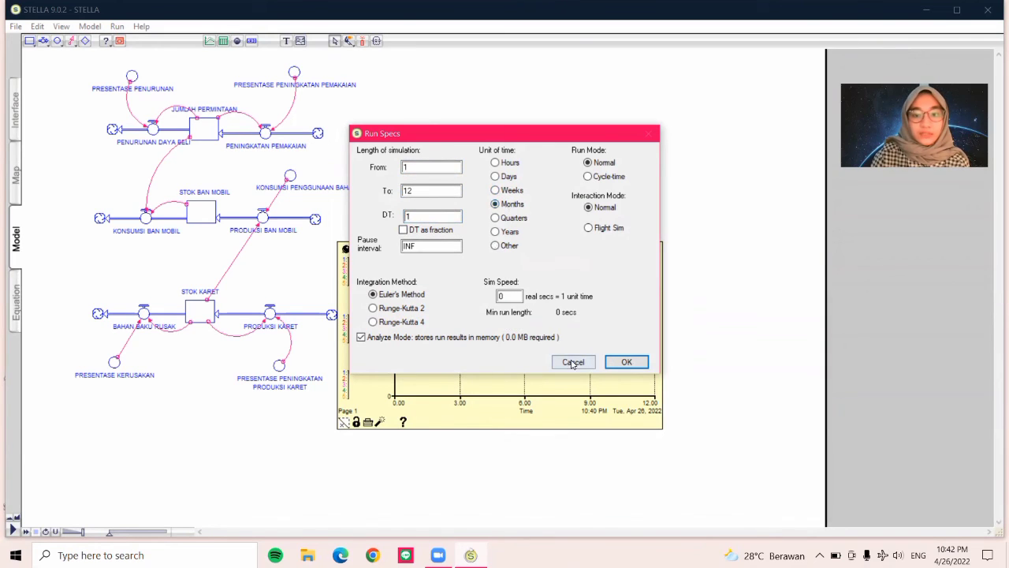
click(624, 362)
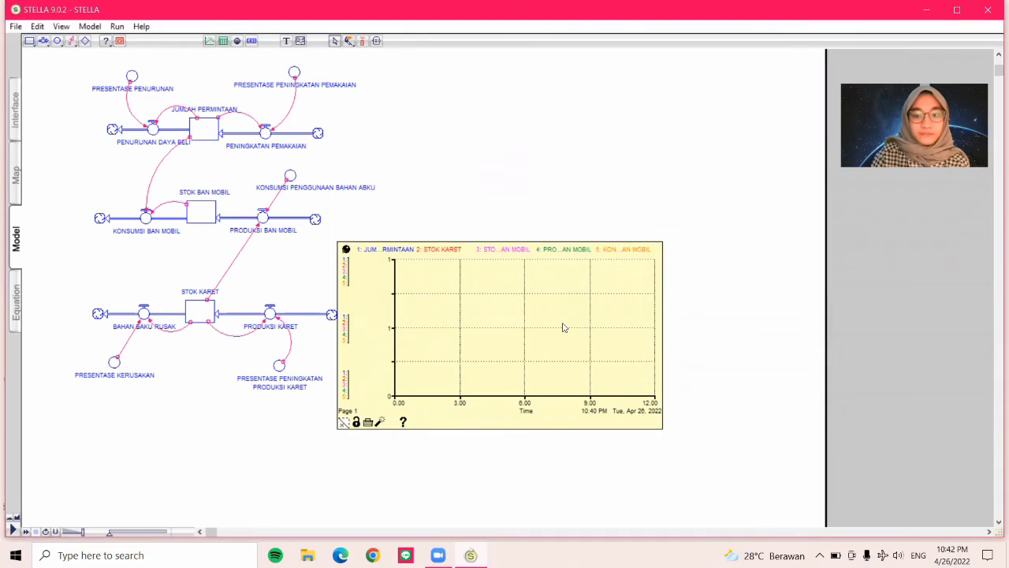
Run the simulation to plot the graph and move the graph pad up beside the JUMLAH PERMINTAAN part of the diagram.
click(141, 26)
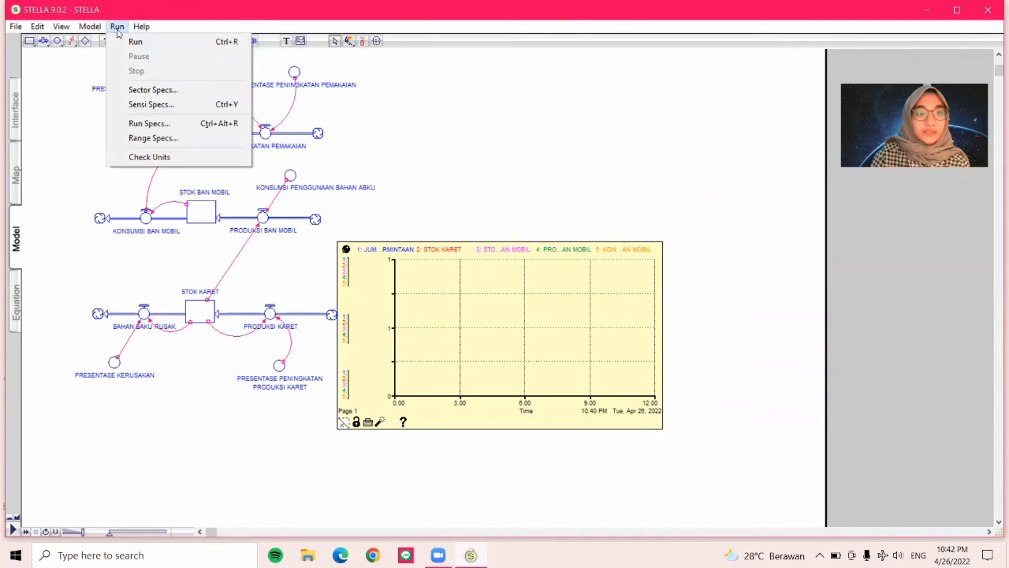
click(131, 40)
drag(514, 252, 581, 101)
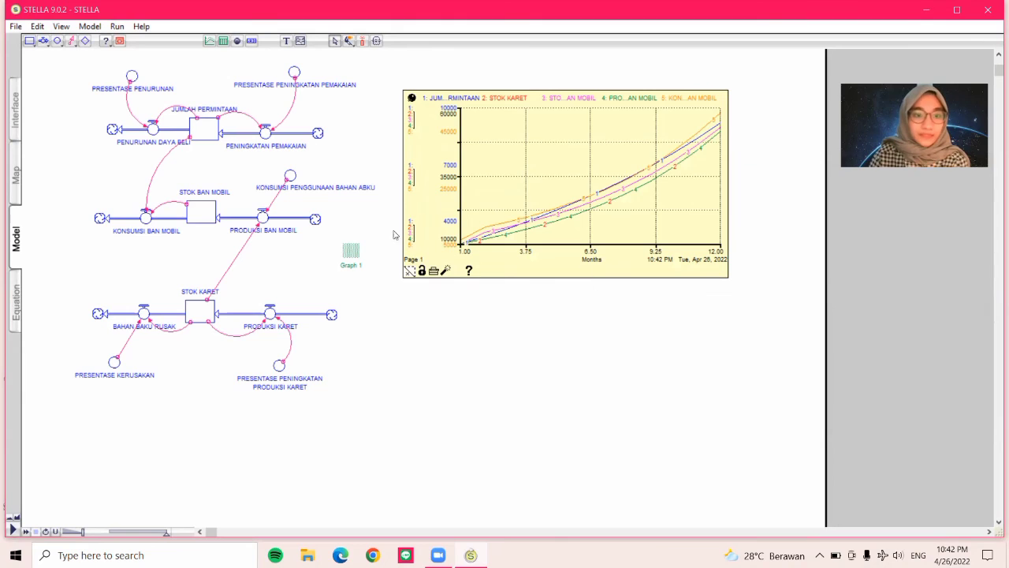
Place a table pad below the graph and pin it to the model page.
click(223, 41)
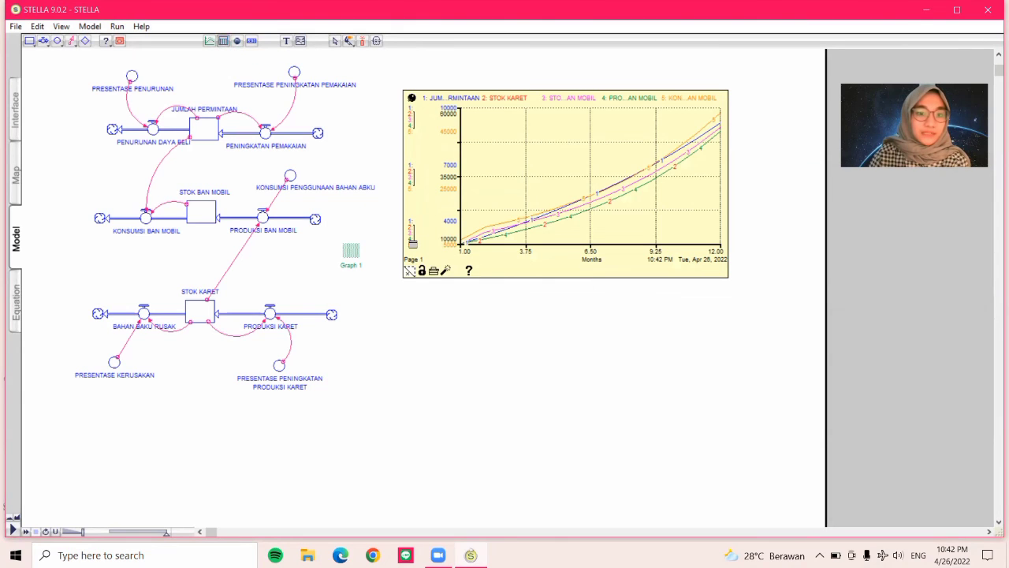
click(445, 339)
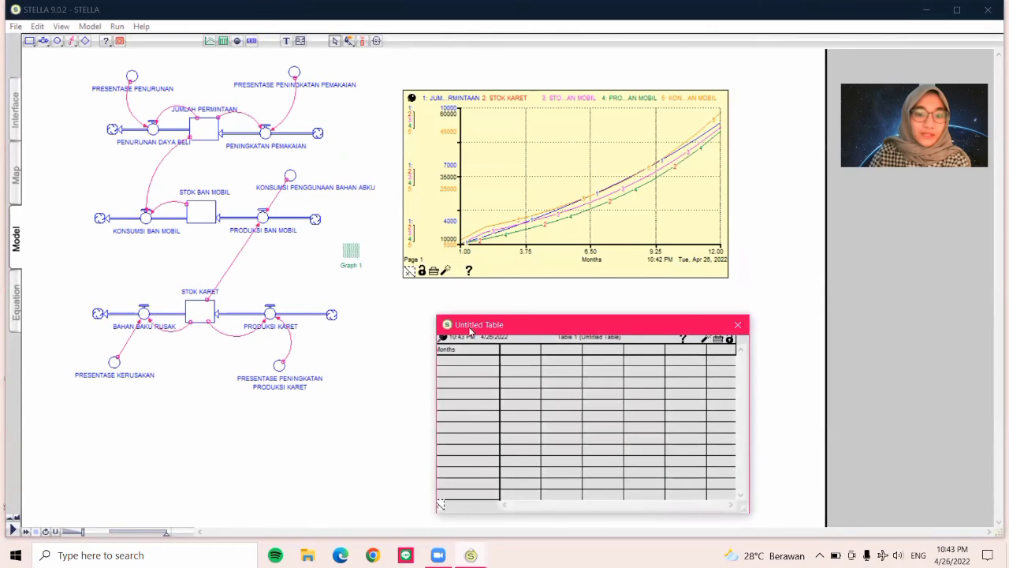
click(442, 338)
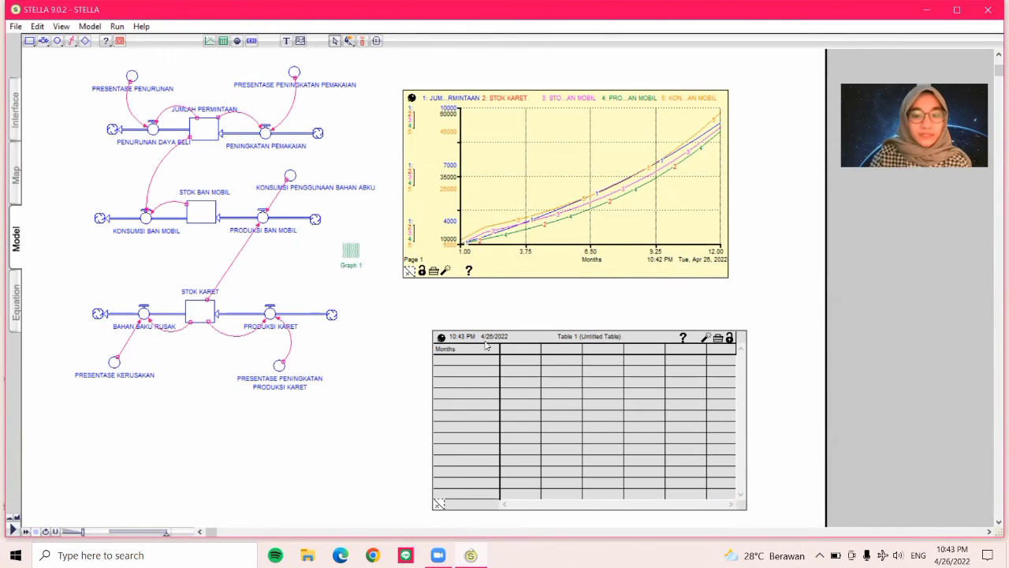
Add JUMLAH_PERMINTAAN, STOK_KARET, STOK_BAN_MOBIL, PRODUKSI_BAN_MOBIL and KONSUMSI_BAN_MOBIL to the table in that order, and run the simulation to fill it.
double_click(486, 345)
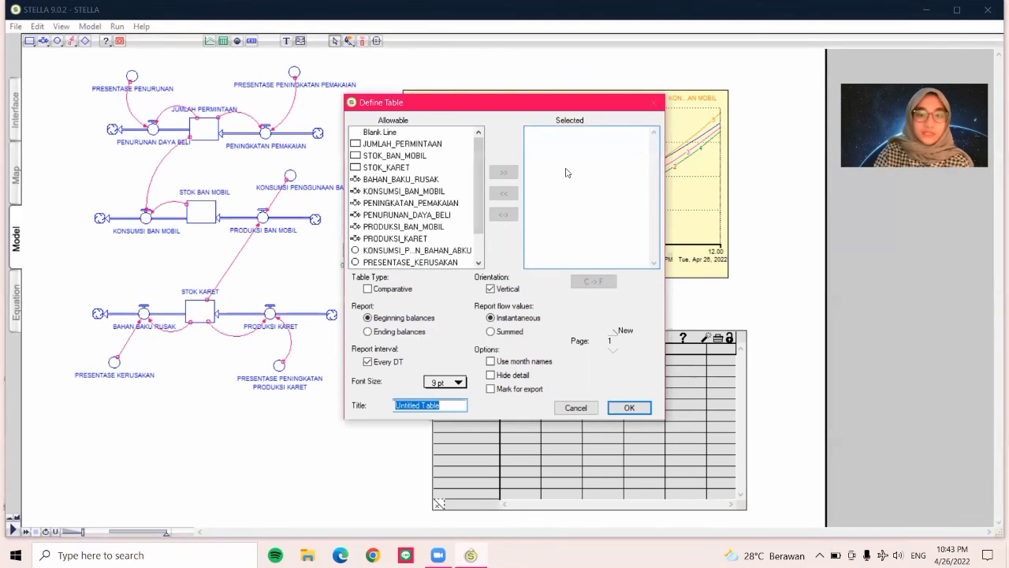
double_click(402, 143)
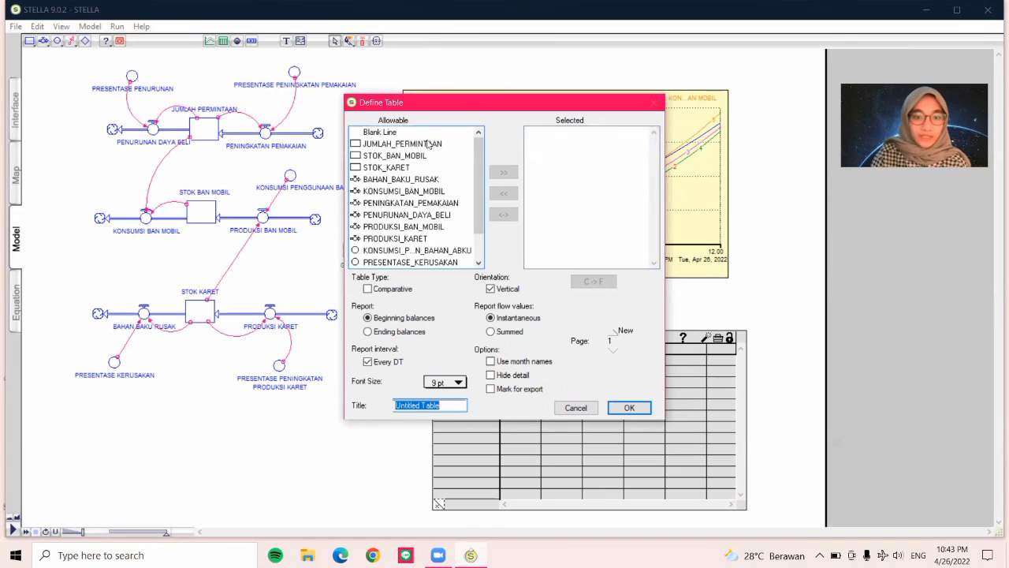
double_click(406, 167)
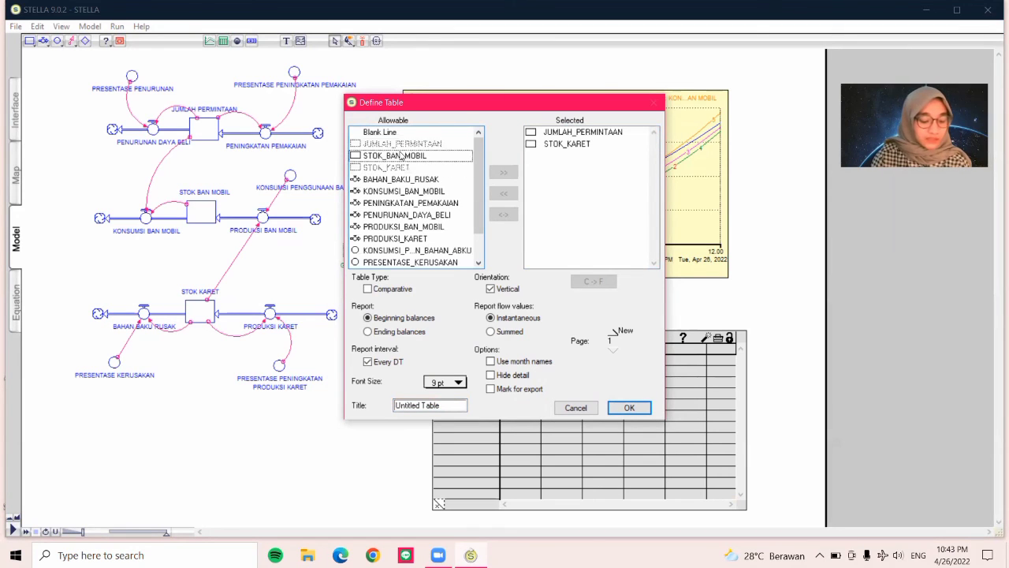
double_click(401, 156)
double_click(407, 227)
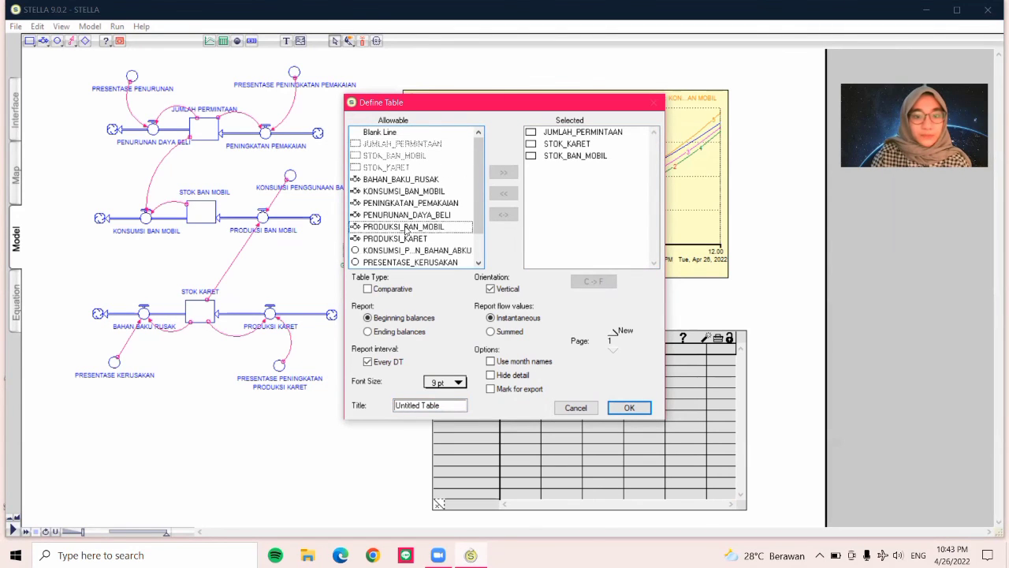
double_click(404, 192)
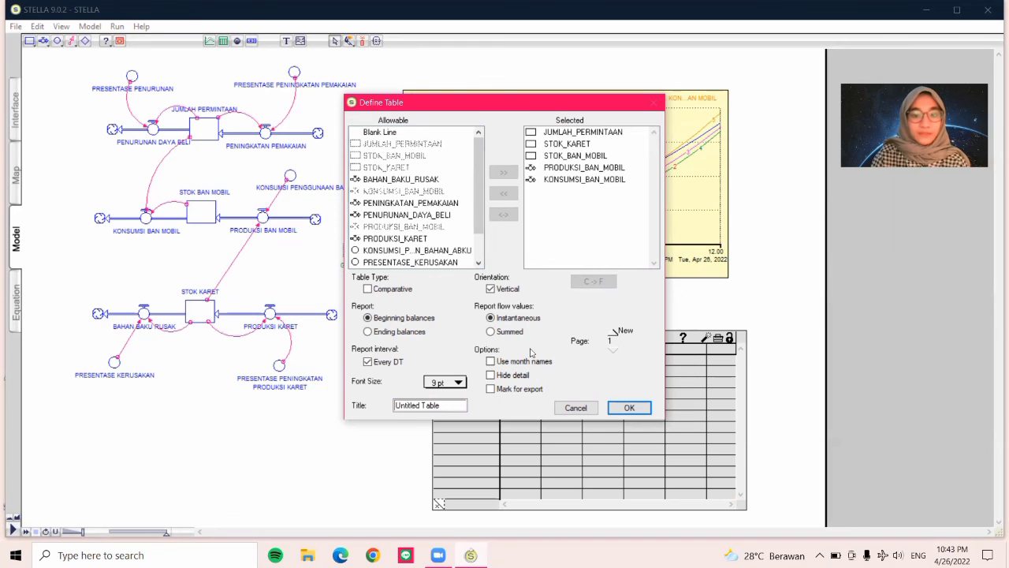
click(629, 407)
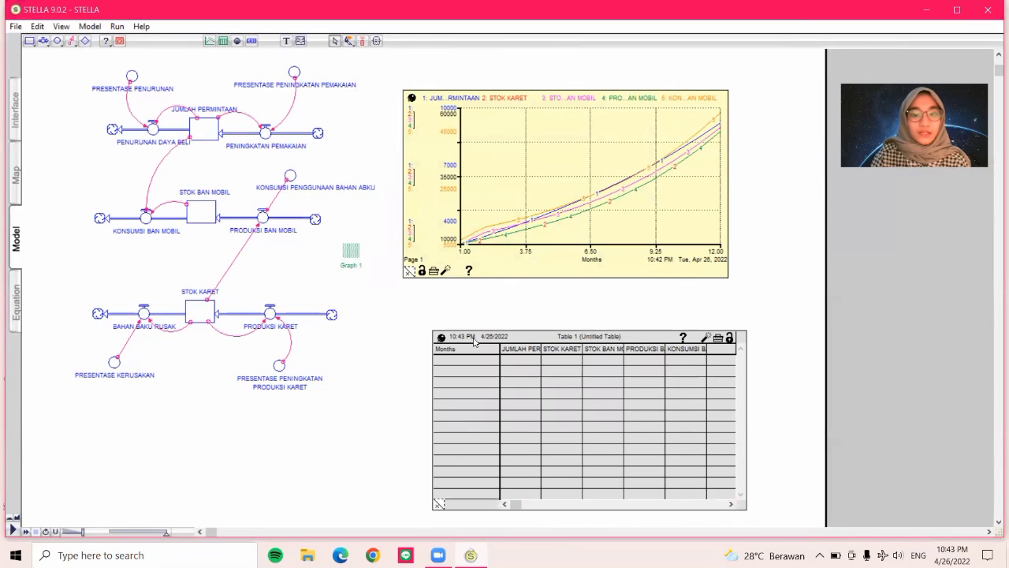
click(116, 26)
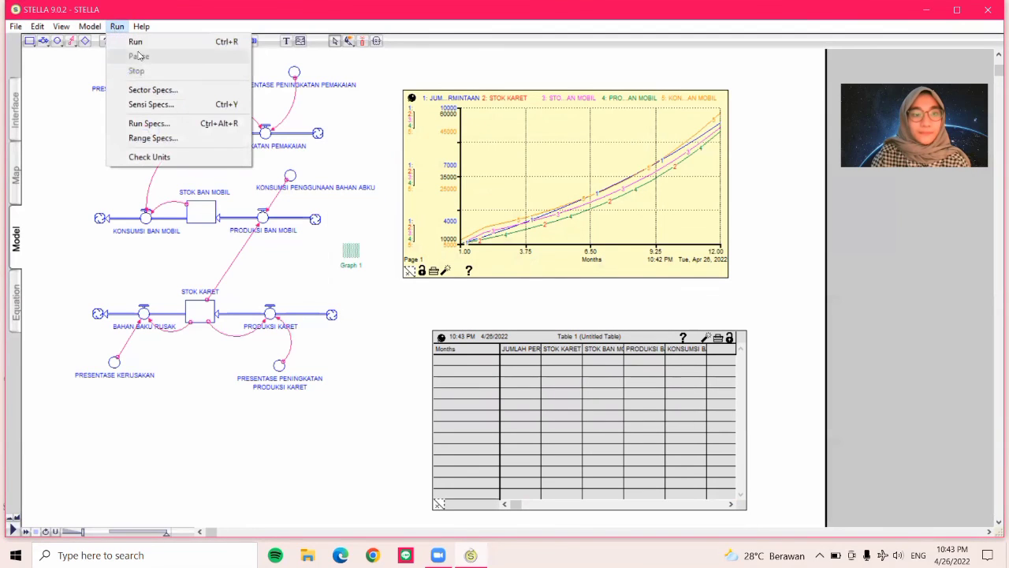
click(136, 42)
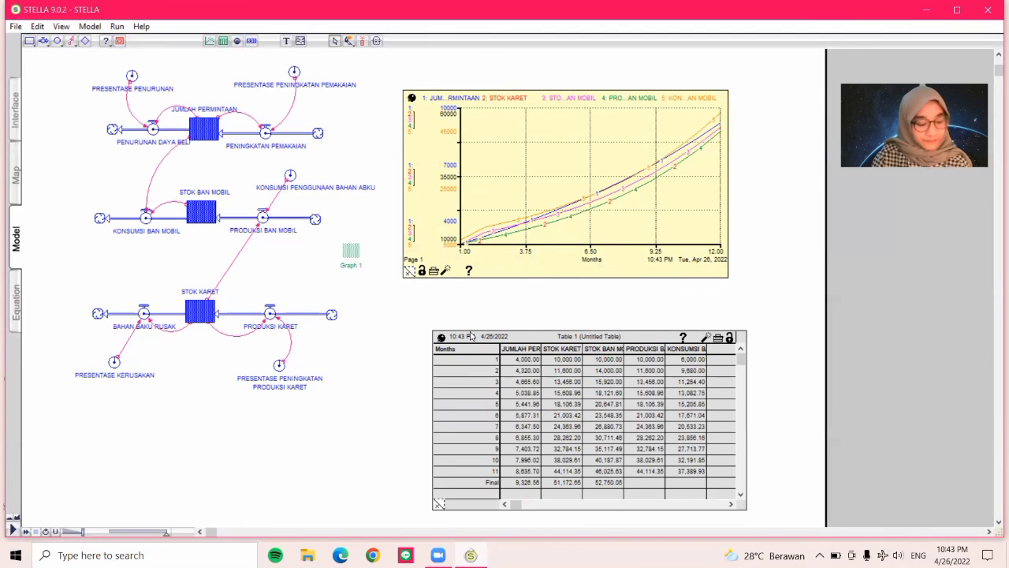